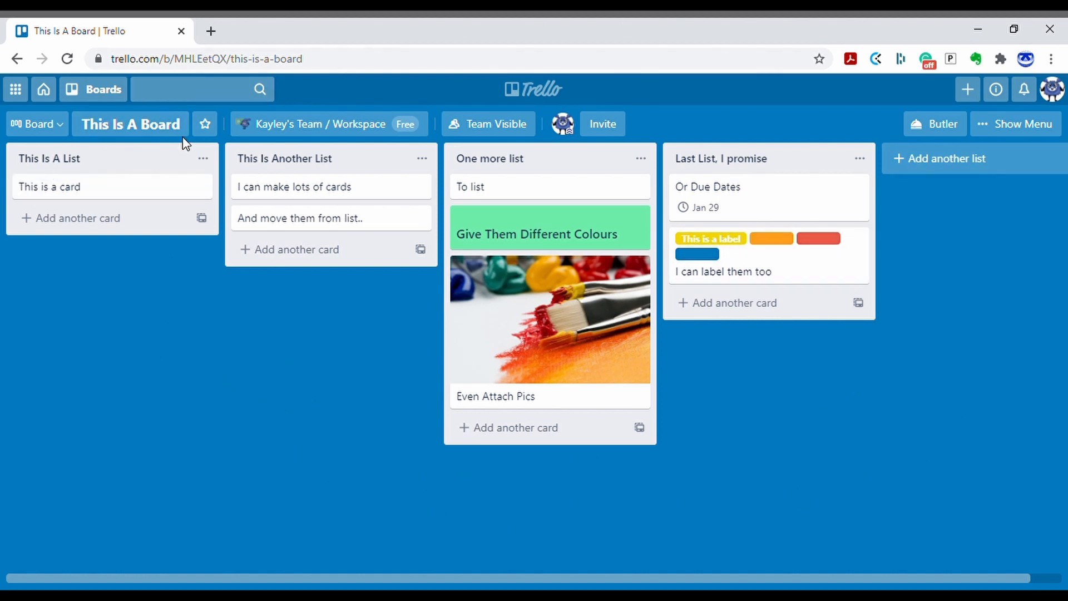
View the team workspace options, and look at the details of the "This is a card" card
left_click(334, 124)
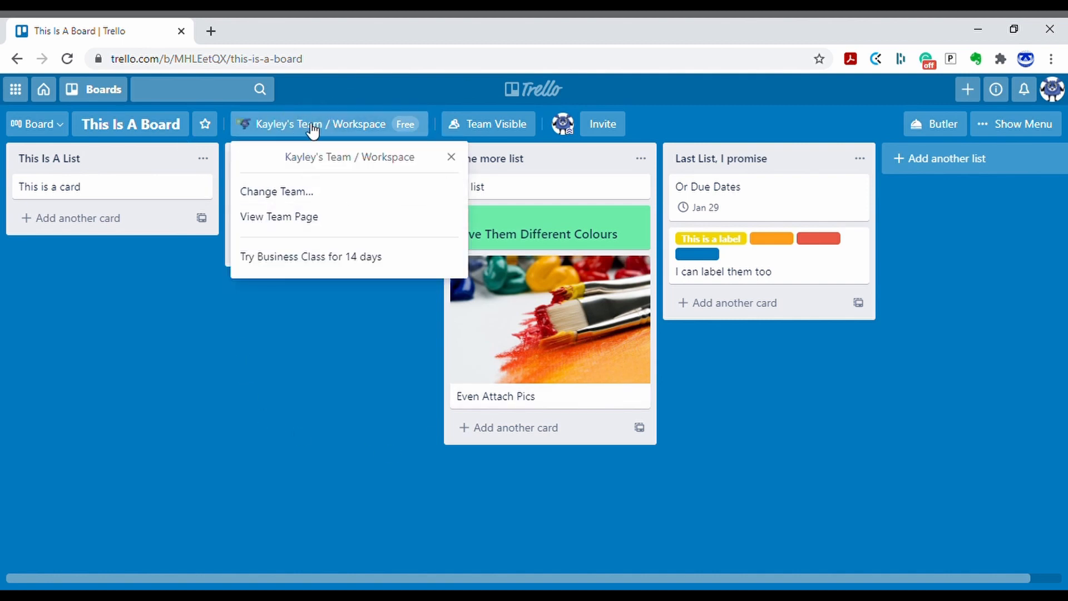
left_click(196, 327)
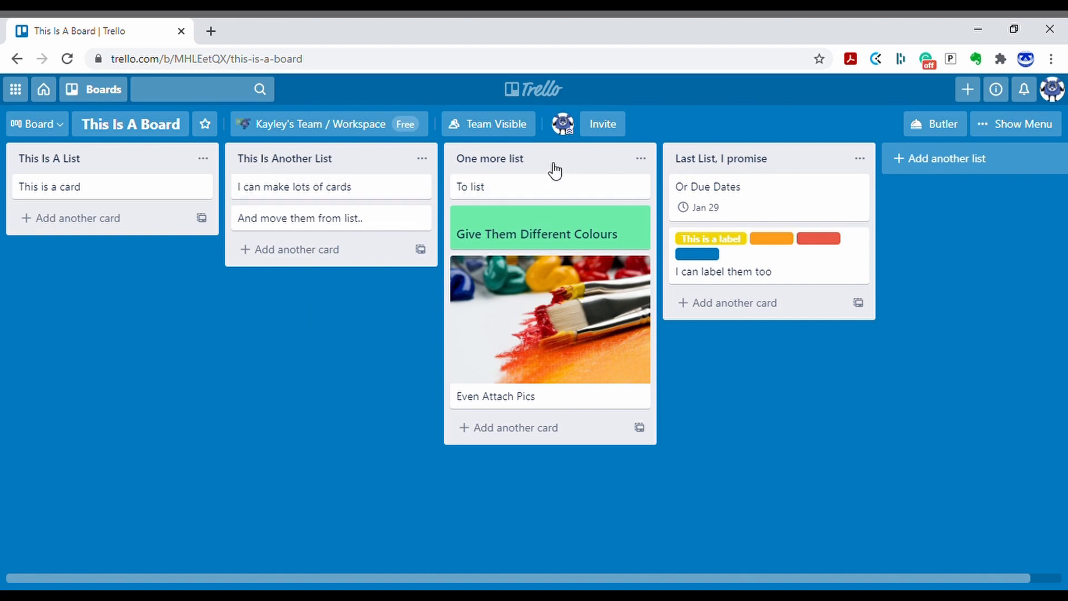
mouse_move(119, 160)
left_mouse_down()
mouse_move(840, 200)
mouse_move(432, 225)
mouse_move(222, 212)
mouse_move(846, 198)
mouse_move(184, 190)
mouse_move(131, 166)
left_mouse_up()
left_click(118, 198)
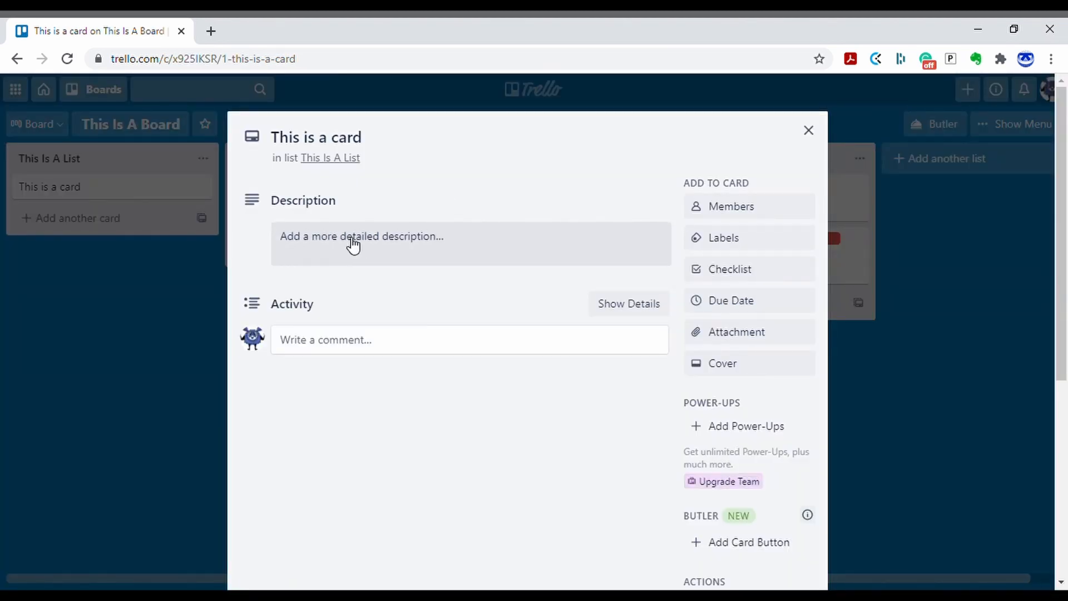
left_click(809, 130)
Add a checklist titled "Checklist" to the "Even Attach Pics" card and close the card
left_click(548, 329)
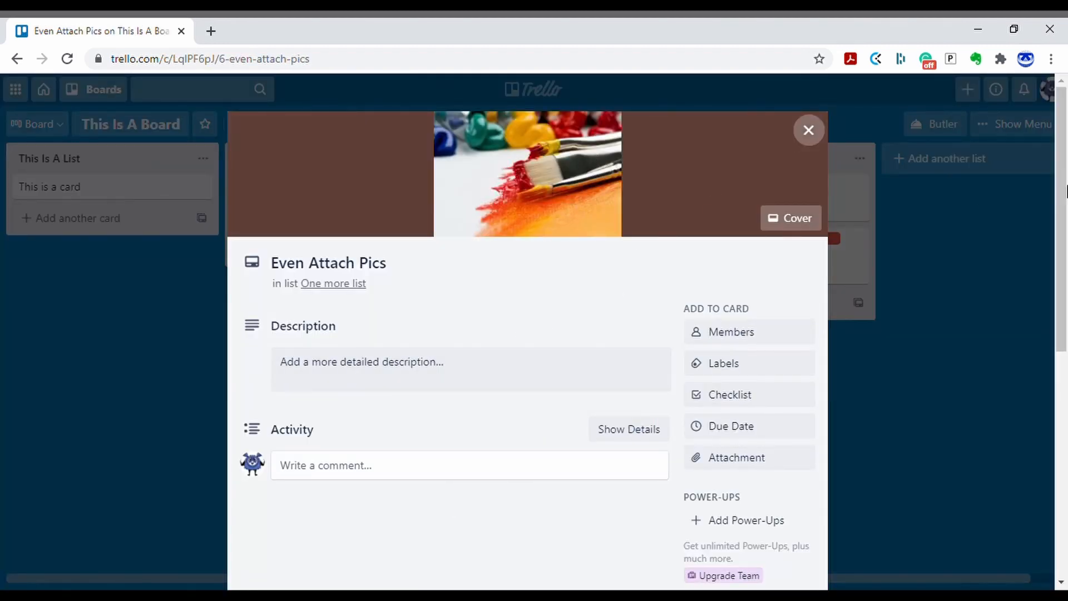
scroll(1026, 339, "down", 6)
scroll(1026, 338, "up", 6)
mouse_move(1061, 134)
left_mouse_down()
mouse_move(1048, 359)
mouse_move(1037, 164)
mouse_move(1047, 132)
left_mouse_up()
left_click(735, 400)
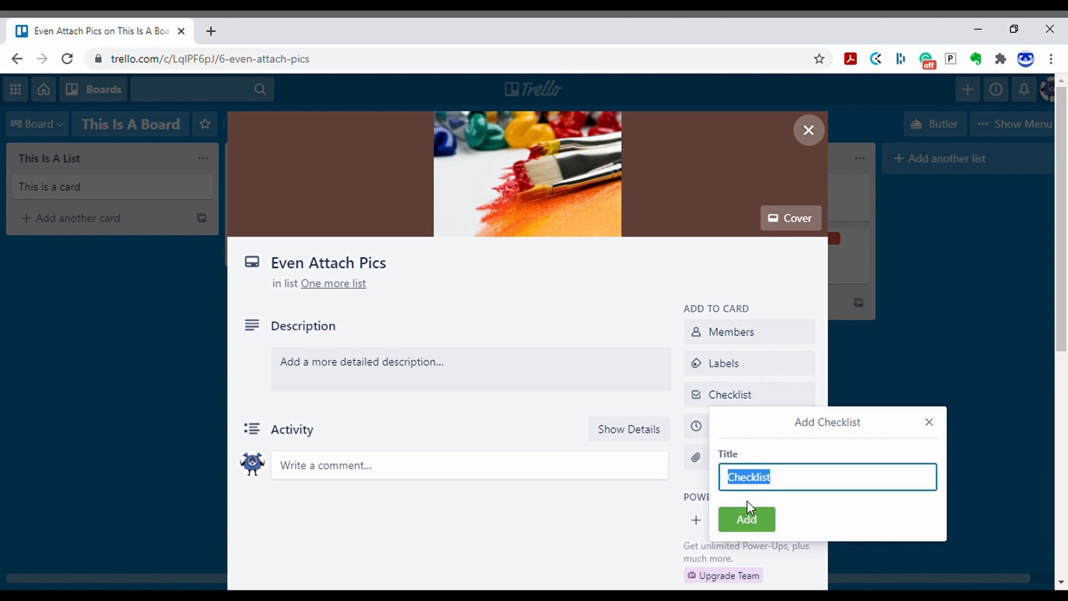
left_click(747, 519)
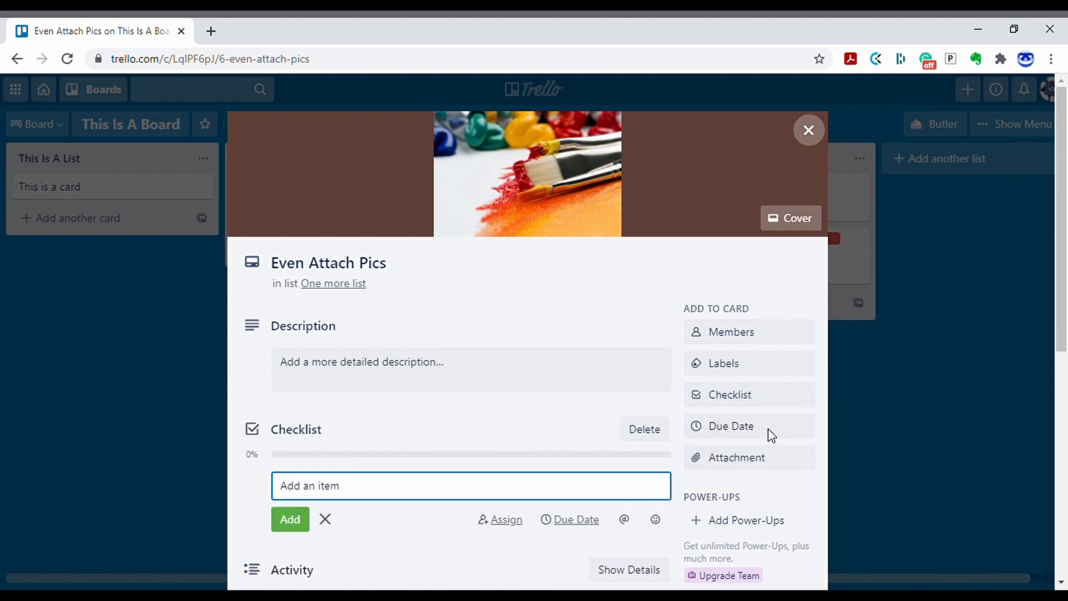
left_click(816, 144)
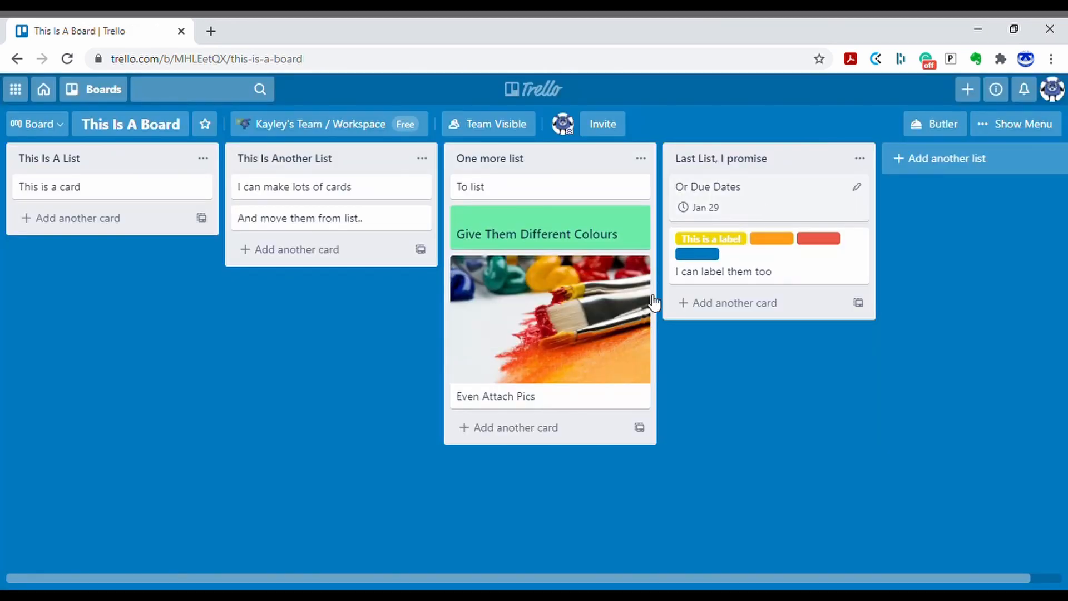
Look at the details of the "Give Them Different Colours" card and the "This is a card" card
left_click(535, 226)
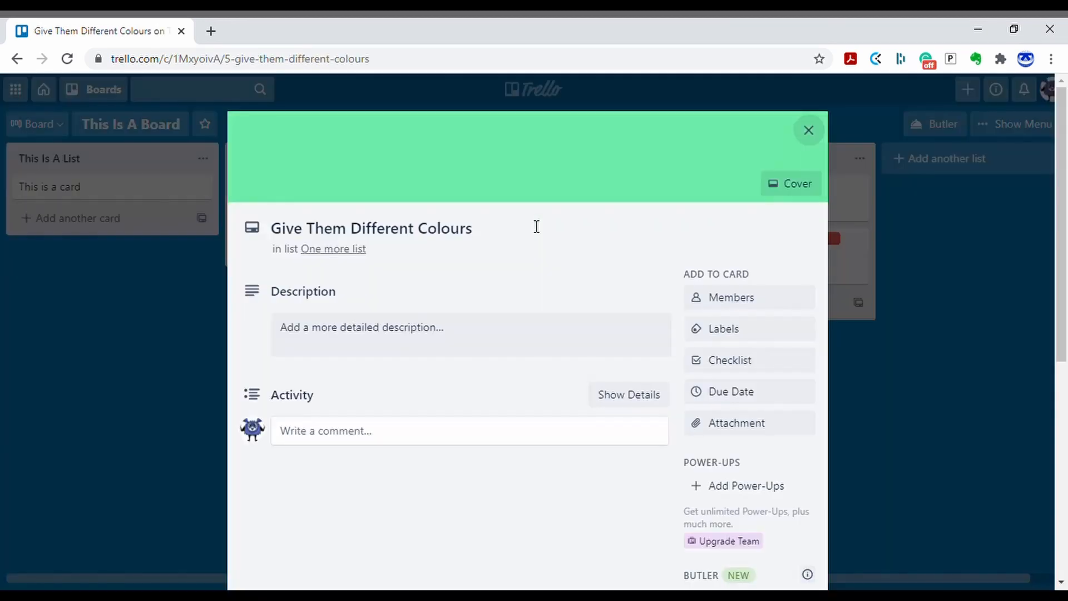
left_click(809, 132)
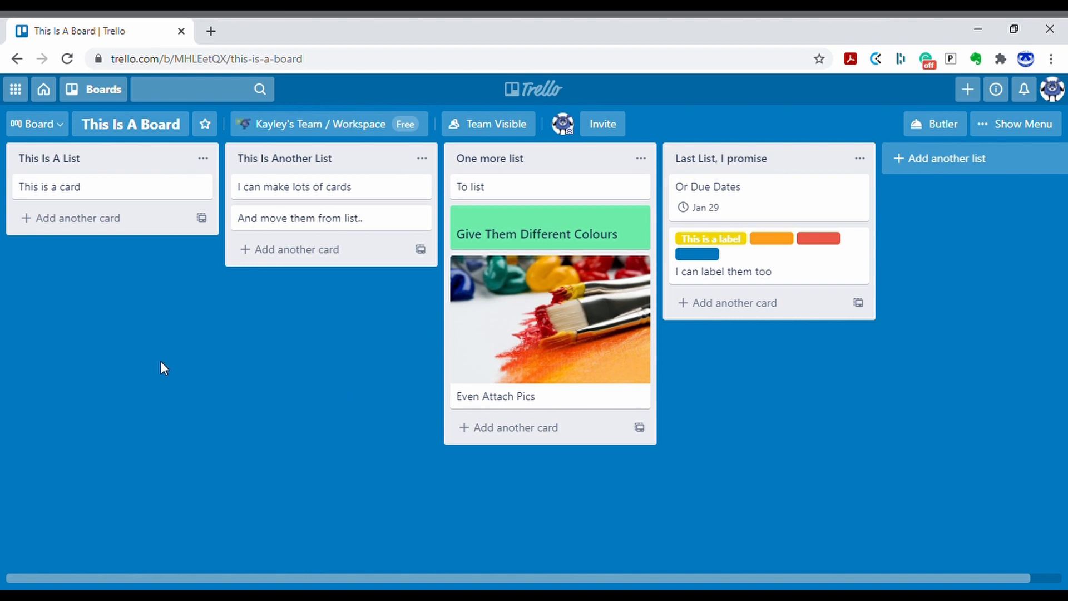
left_click(124, 196)
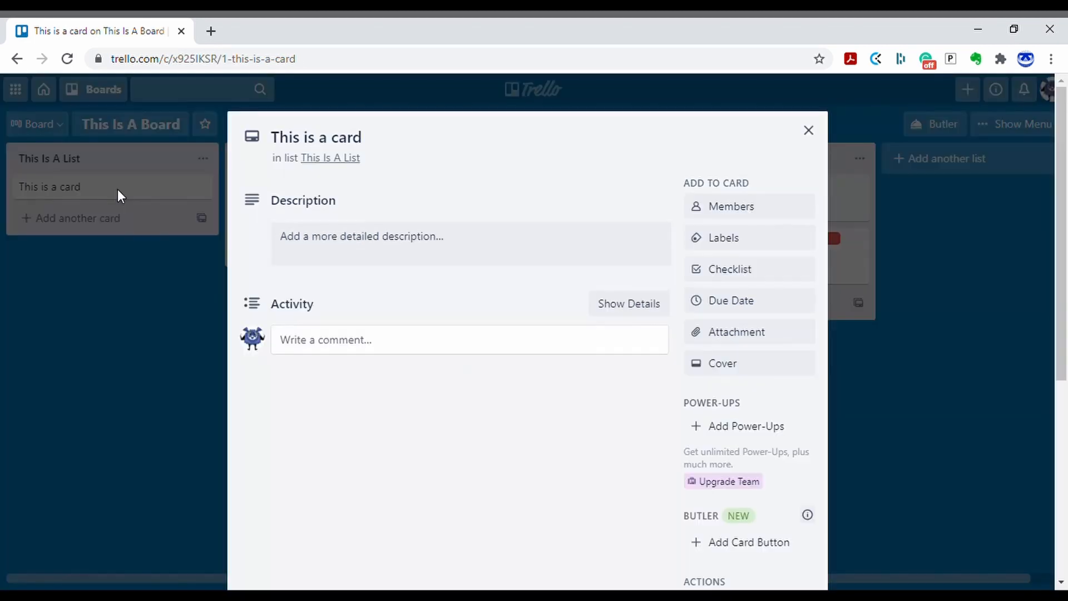
left_click(811, 137)
left_click_drag(112, 195, 167, 205)
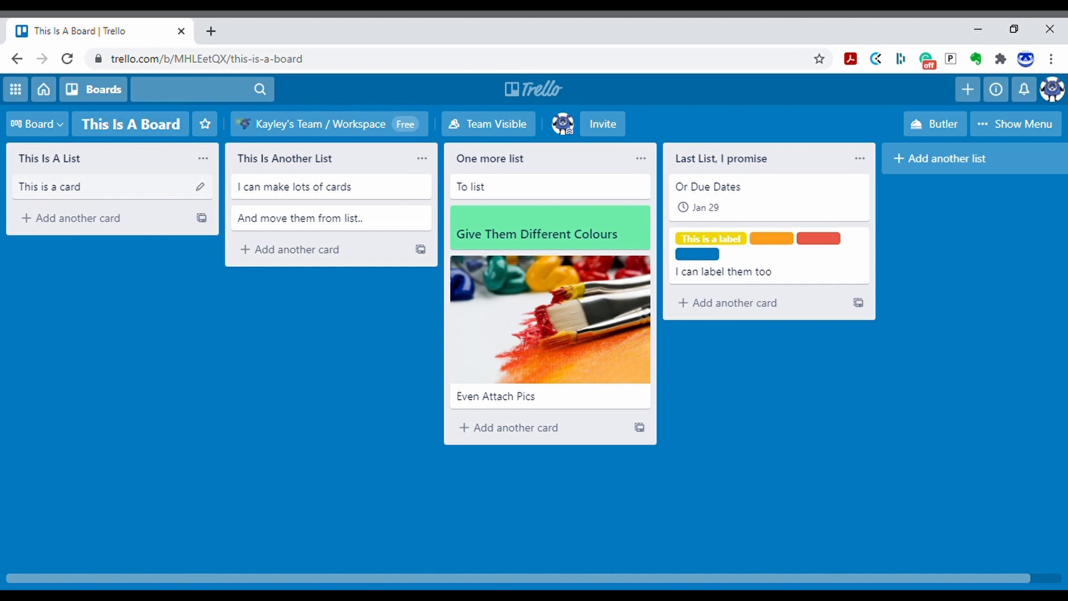
Add three lists titled "To Do", "Doing" and "Done" at the end of the board
left_click_drag(381, 577, 550, 577)
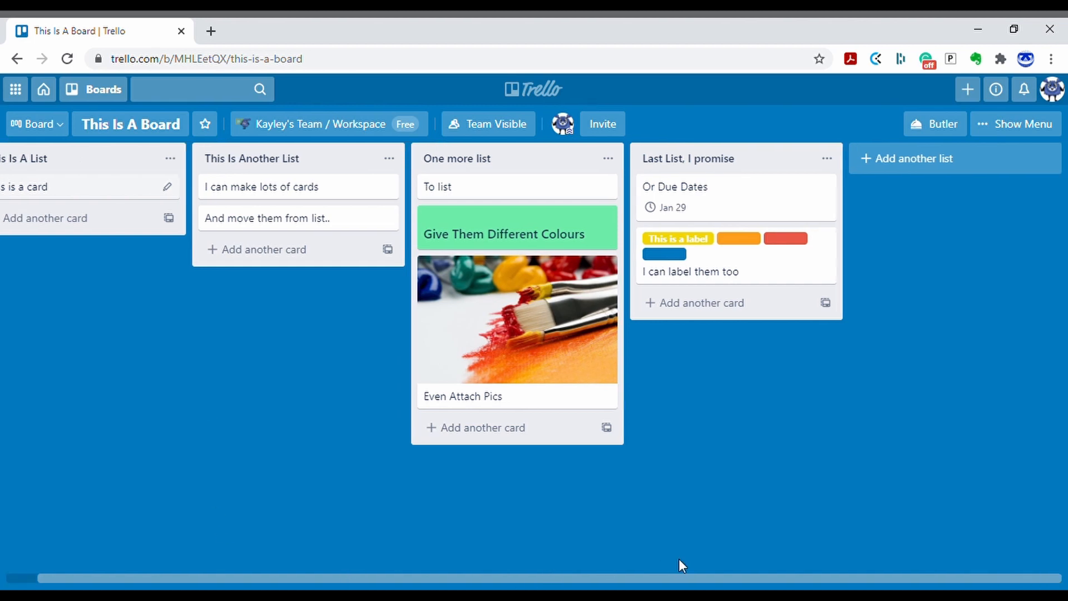
left_click(924, 159)
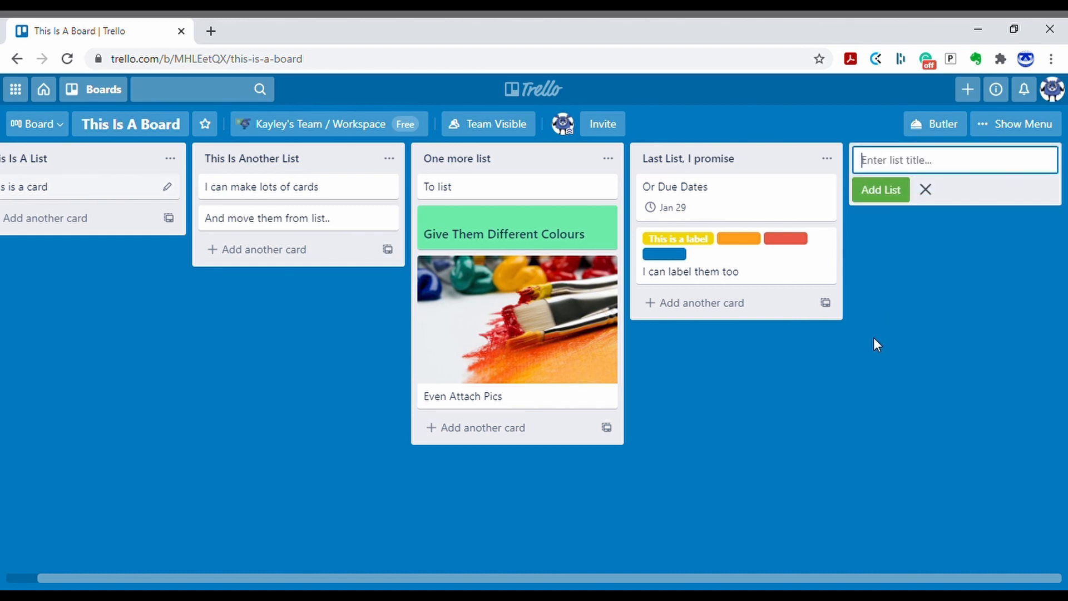
type("To Do")
left_click(899, 195)
type("Doing")
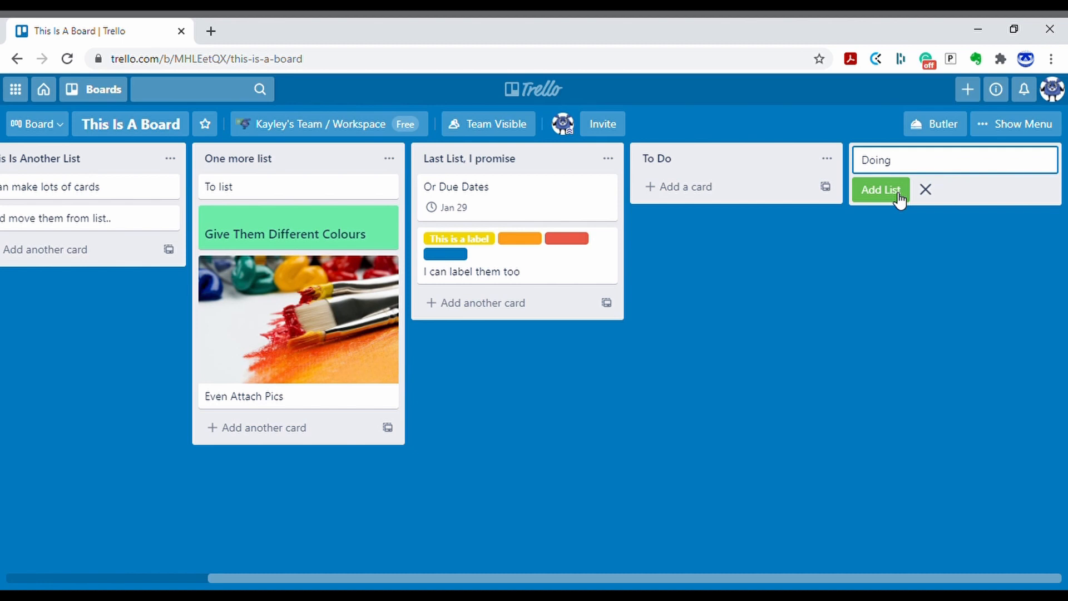
left_click(898, 195)
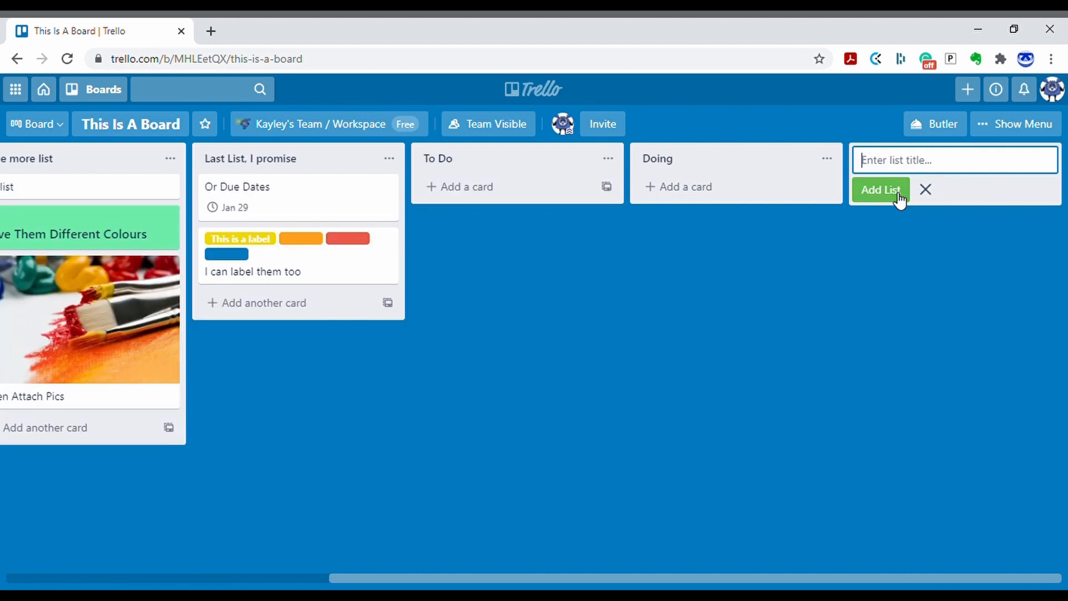
type("Done")
left_click(900, 194)
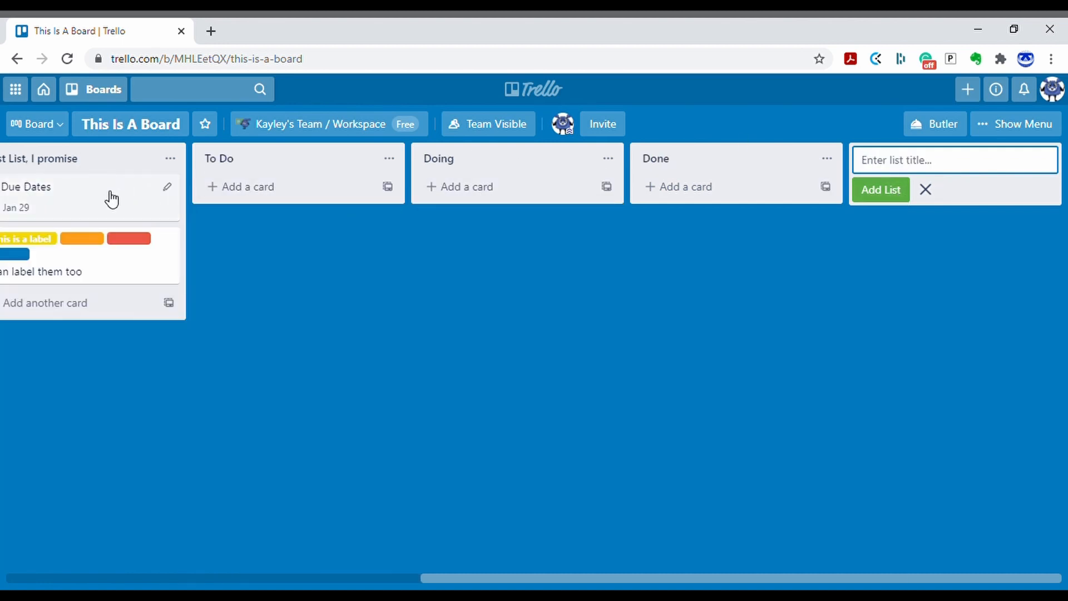
Move both cards from "Last List, I promise" into "To Do", and move "Or Due Dates" on to "Done"
left_click_drag(107, 198, 274, 210)
left_click_drag(142, 220, 341, 282)
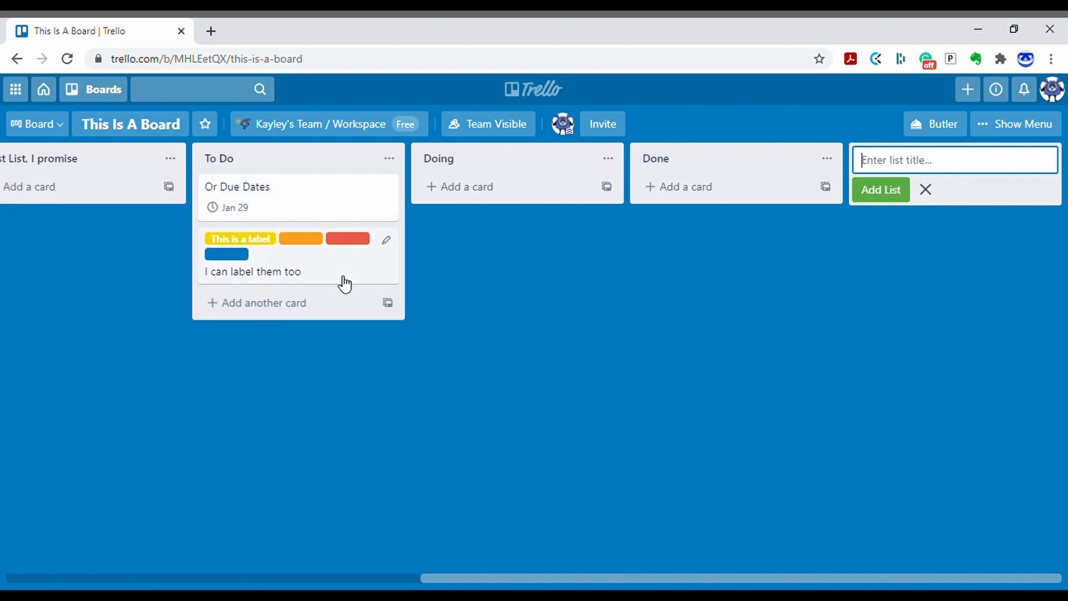
left_click_drag(317, 195, 760, 223)
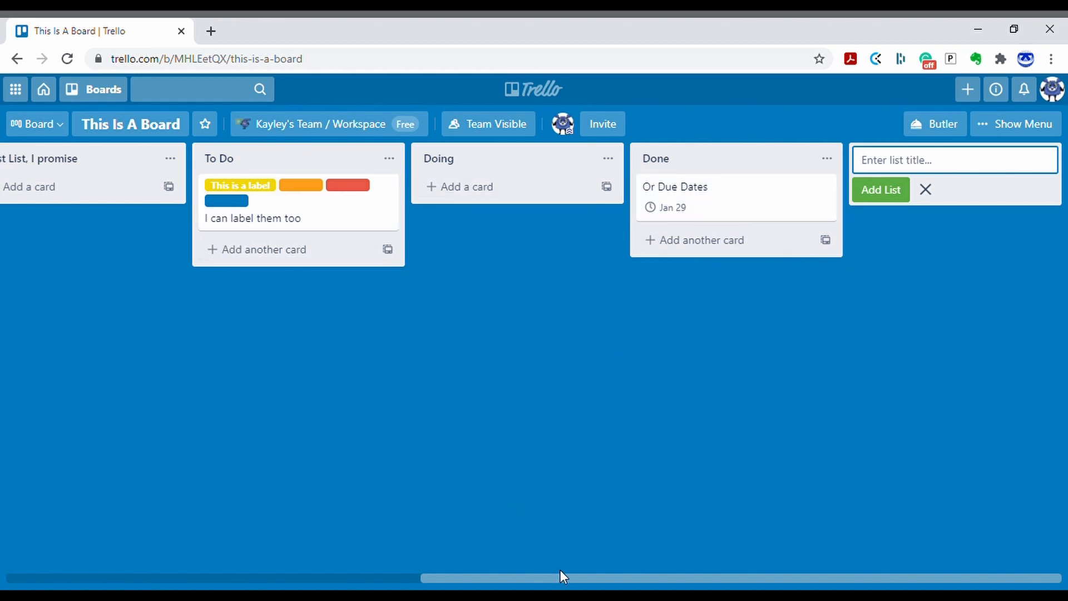
left_click(359, 569)
left_click_drag(480, 580, 475, 556)
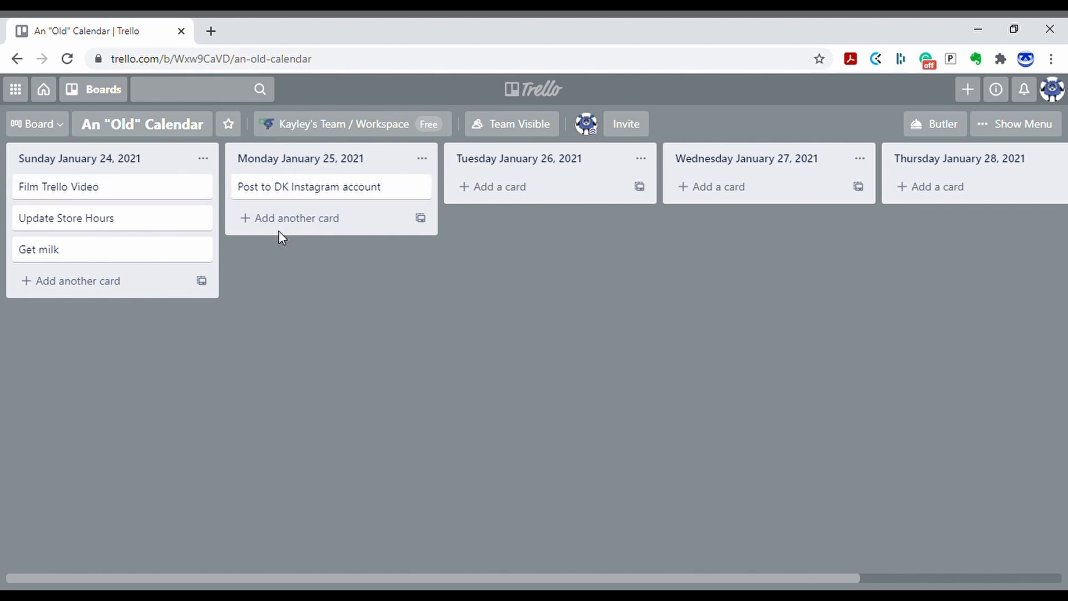
Move all cards from the Sunday January 24 and Monday January 25 lists into the Tuesday January 26, 2021 list
left_click_drag(269, 191, 507, 211)
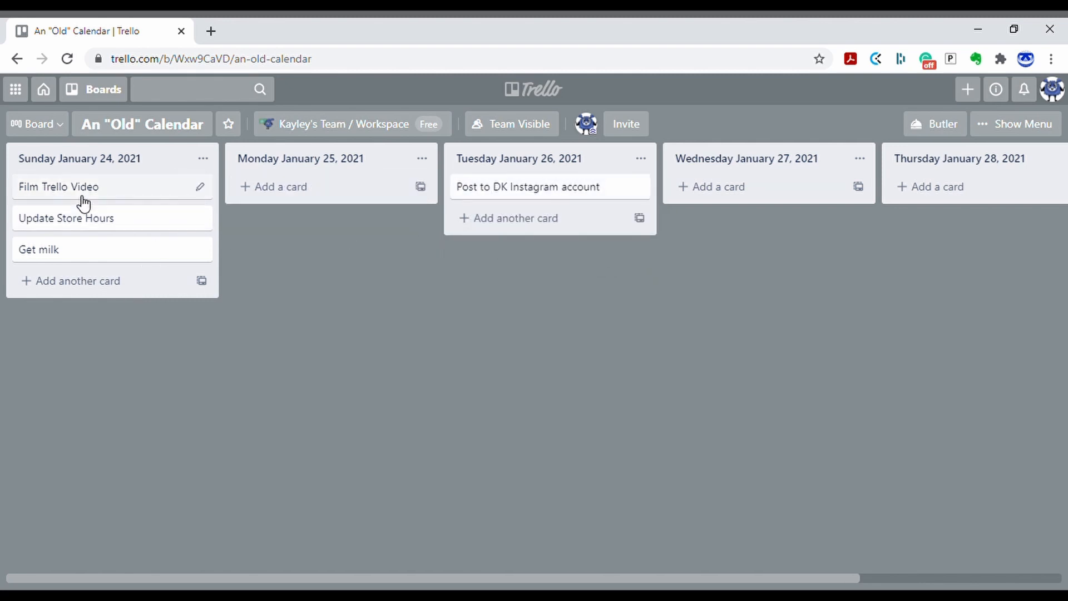
left_click_drag(86, 190, 492, 189)
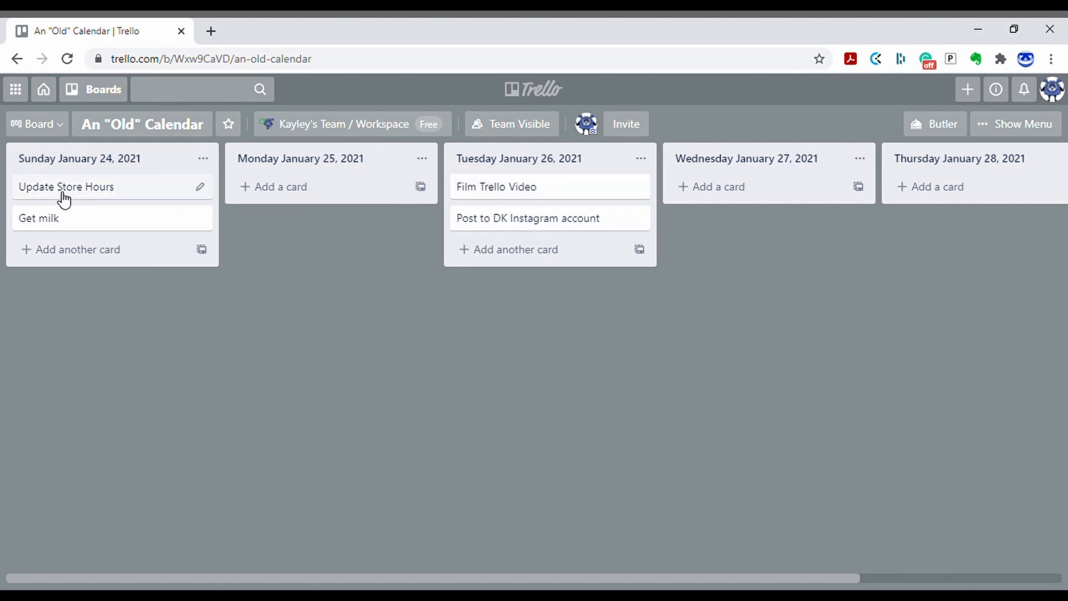
left_click_drag(62, 198, 504, 247)
left_click_drag(103, 200, 544, 295)
Archive the empty Monday January 25, 2021 and Sunday January 24, 2021 lists
left_click(422, 159)
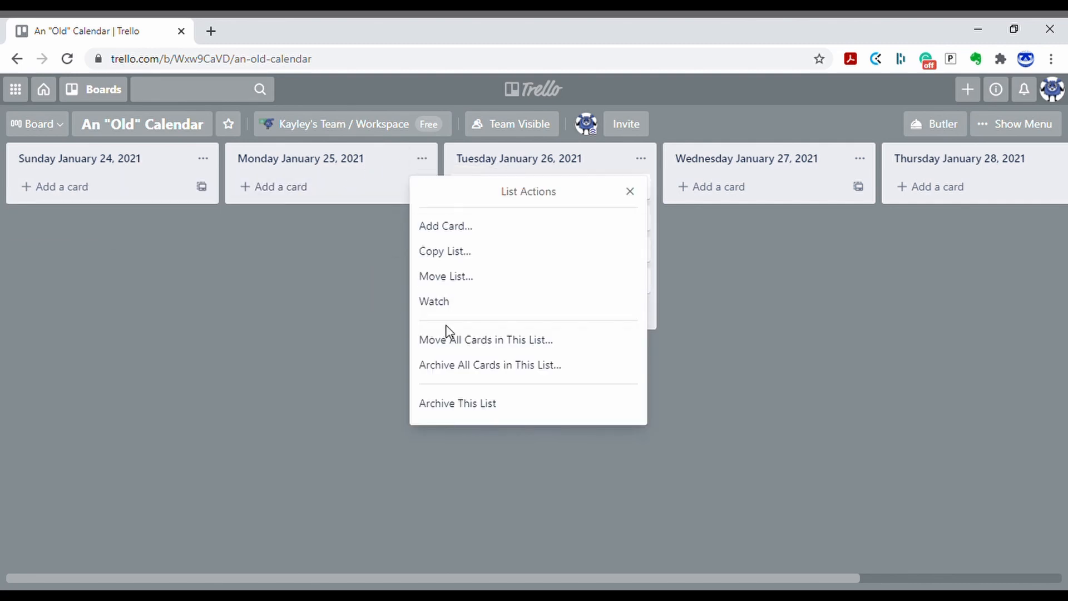
left_click(464, 405)
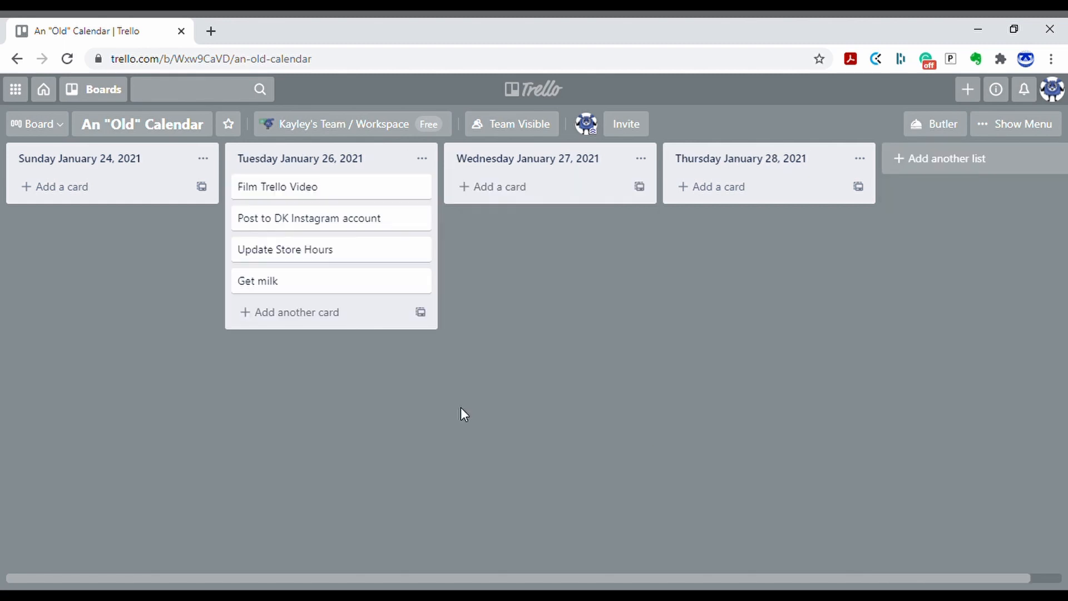
left_click(203, 158)
left_click(249, 409)
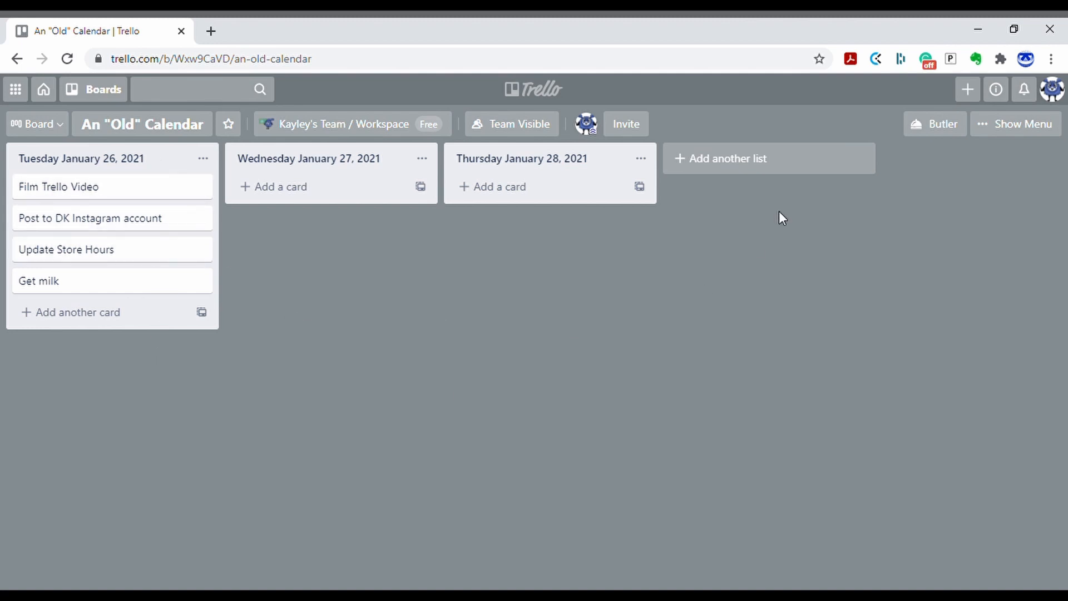
Add a list titled "Friday January 29, 2021" after the Thursday list
left_click(737, 167)
type("F")
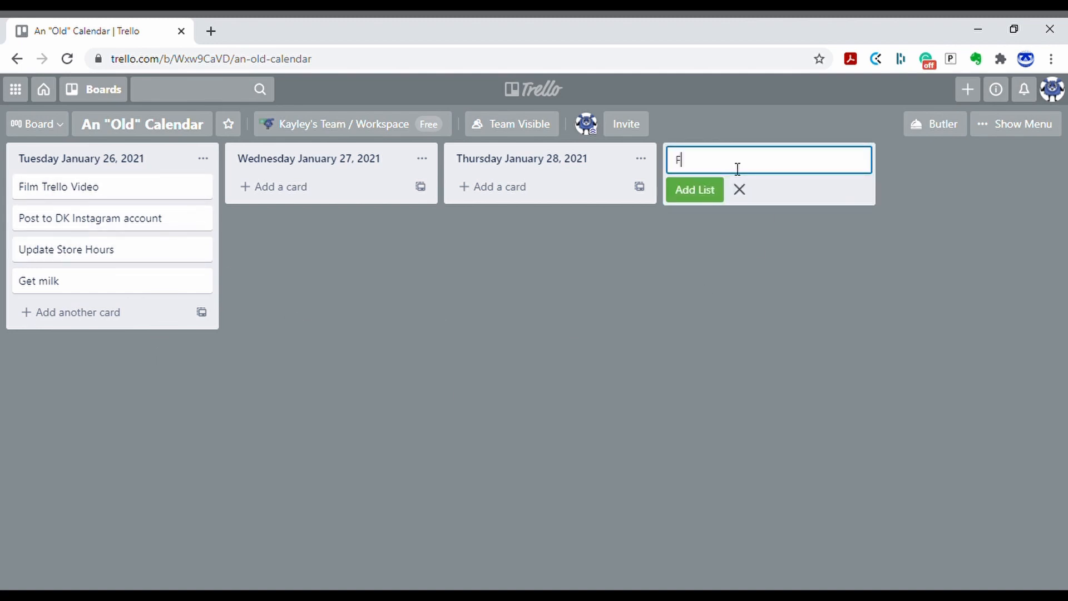
type("riday January 29, 2021")
key("Return")
Add a list titled "Saturday January 30, 2021" after the Friday list
type("Satu")
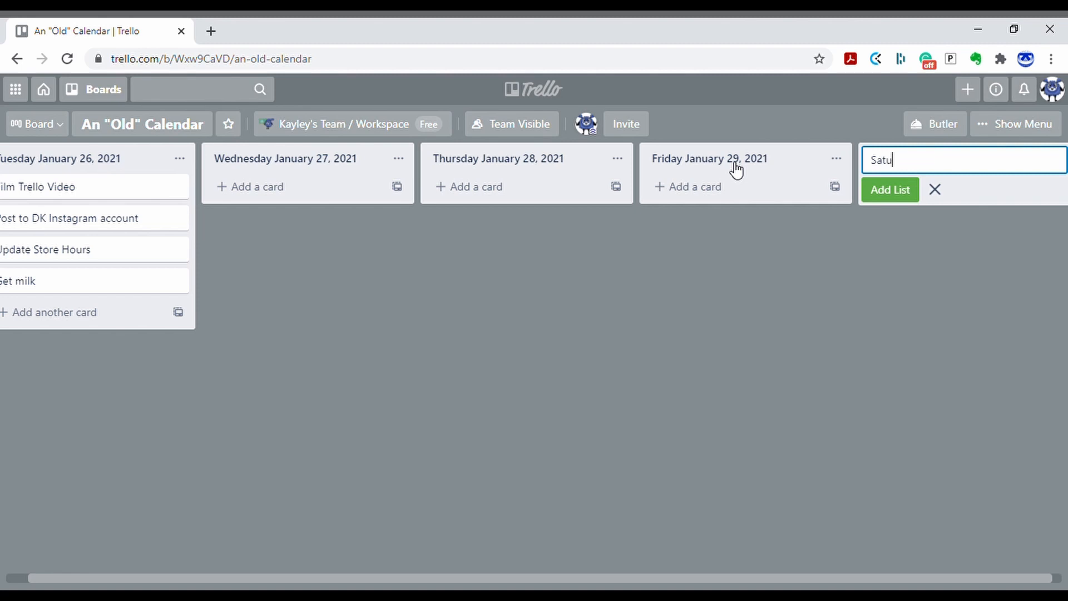
type("rday Jnau")
key("BackSpace")
key("BackSpace")
key("BackSpace")
type("anuary 30, 2021")
key("Return")
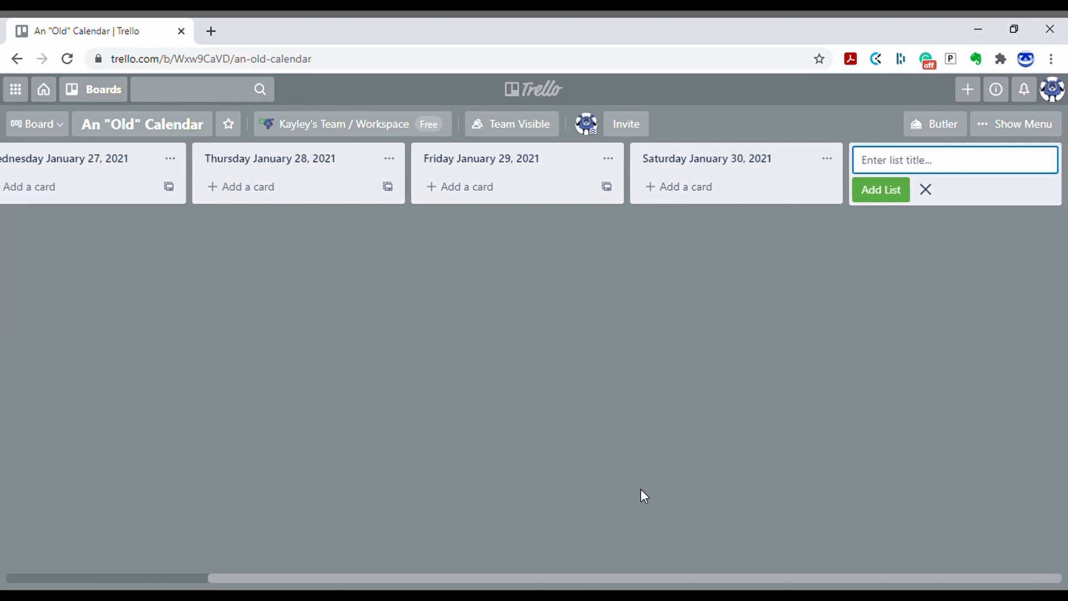
left_click_drag(264, 576, 31, 569)
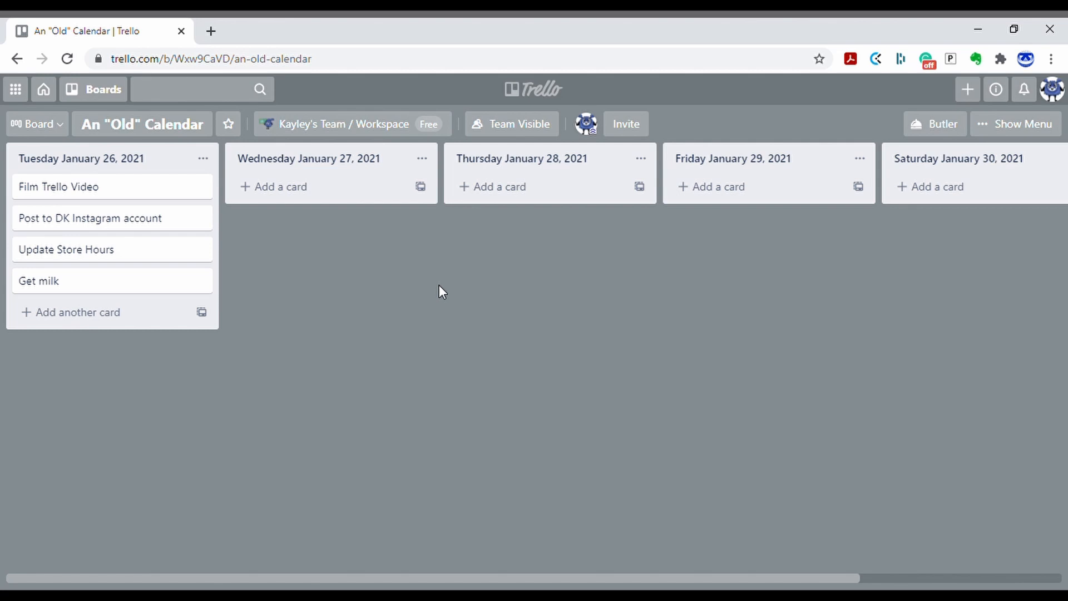
left_click_drag(174, 199, 124, 203)
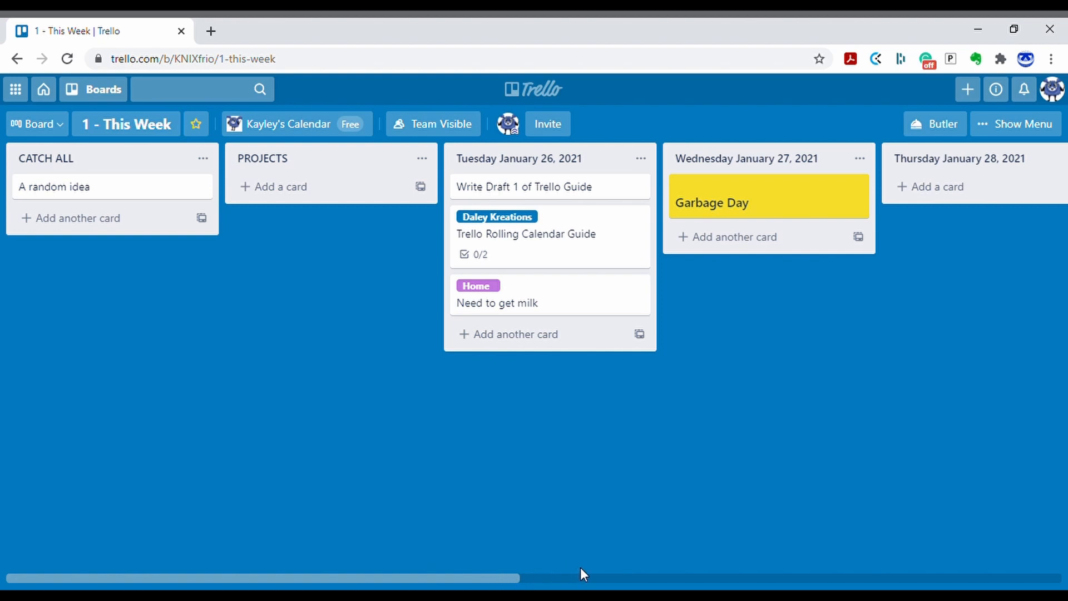
left_click_drag(467, 579, 1005, 545)
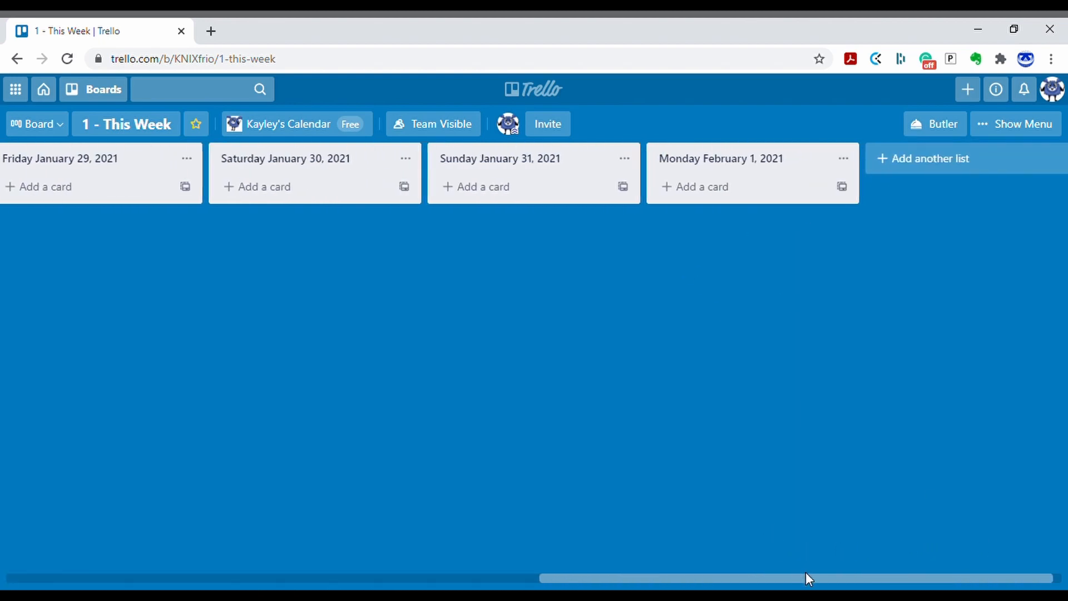
left_click_drag(805, 579, 272, 581)
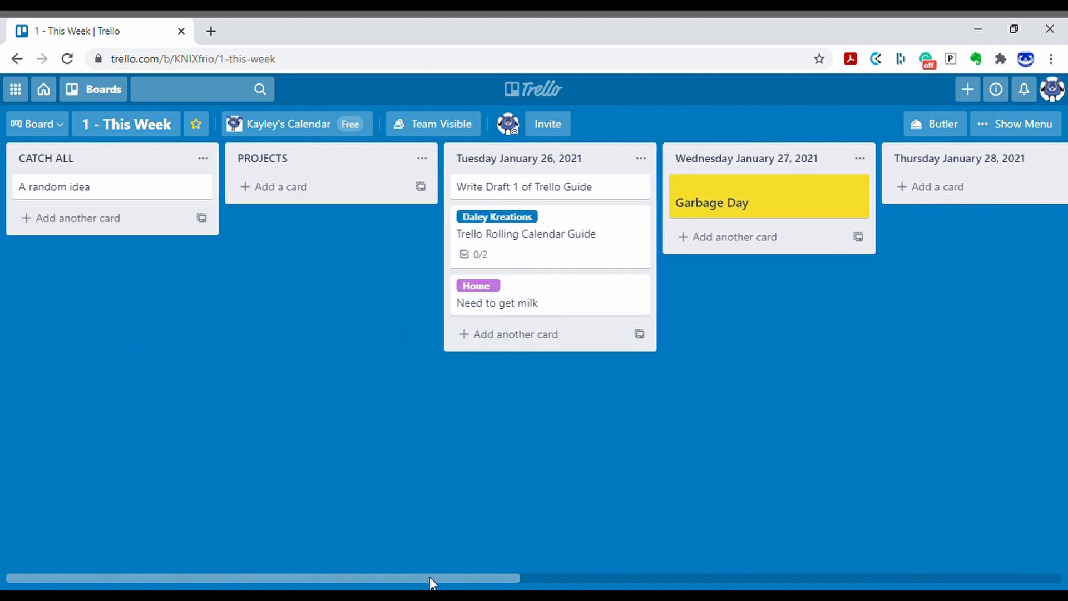
mouse_move(429, 579)
left_mouse_down()
mouse_move(1006, 524)
mouse_move(572, 576)
mouse_move(432, 579)
left_mouse_up()
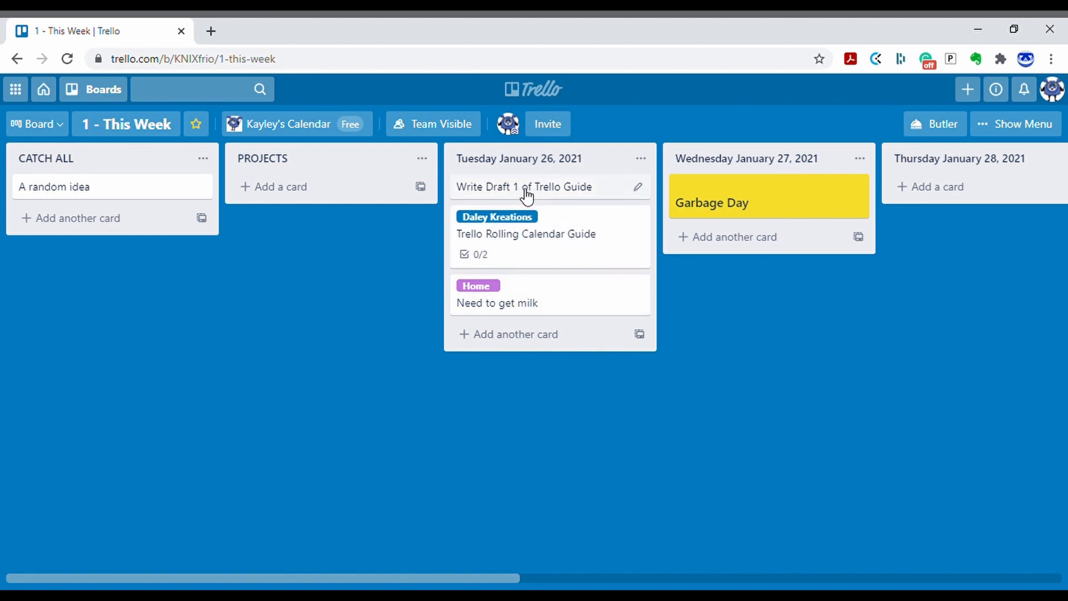
Archive the "Write Draft 1 of Trello Guide" card and move "Trello Rolling Calendar Guide" to the Wednesday January 27, 2021 list
left_click(638, 189)
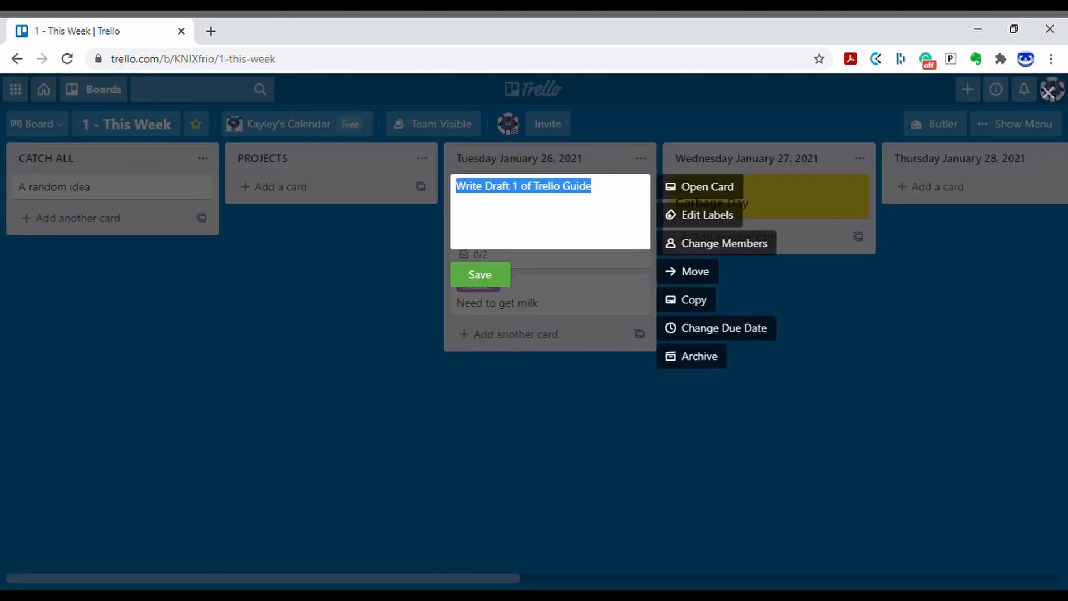
left_click(678, 359)
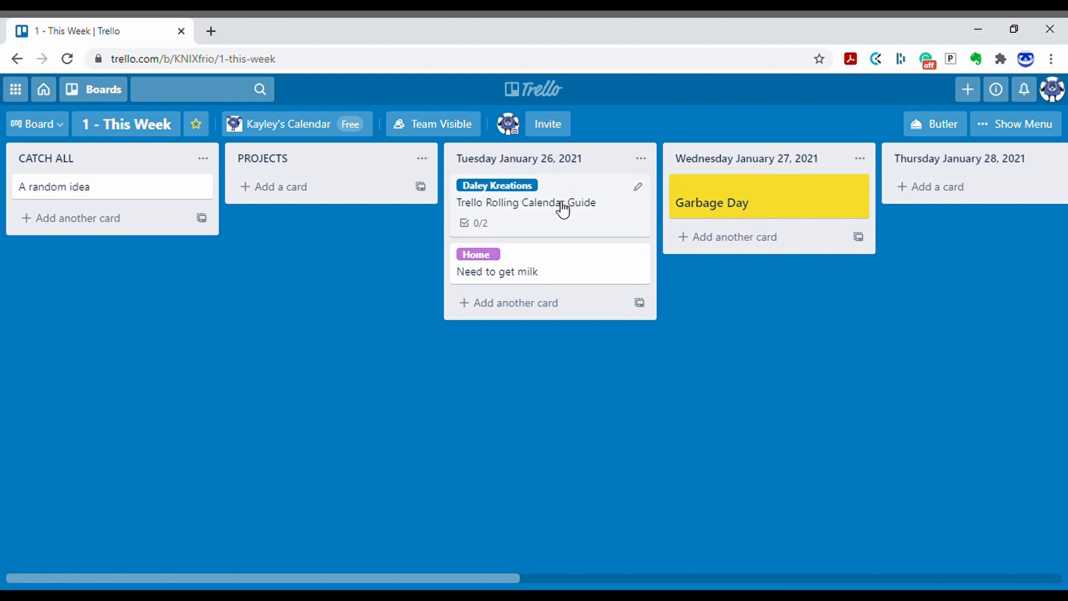
left_click_drag(563, 207, 768, 207)
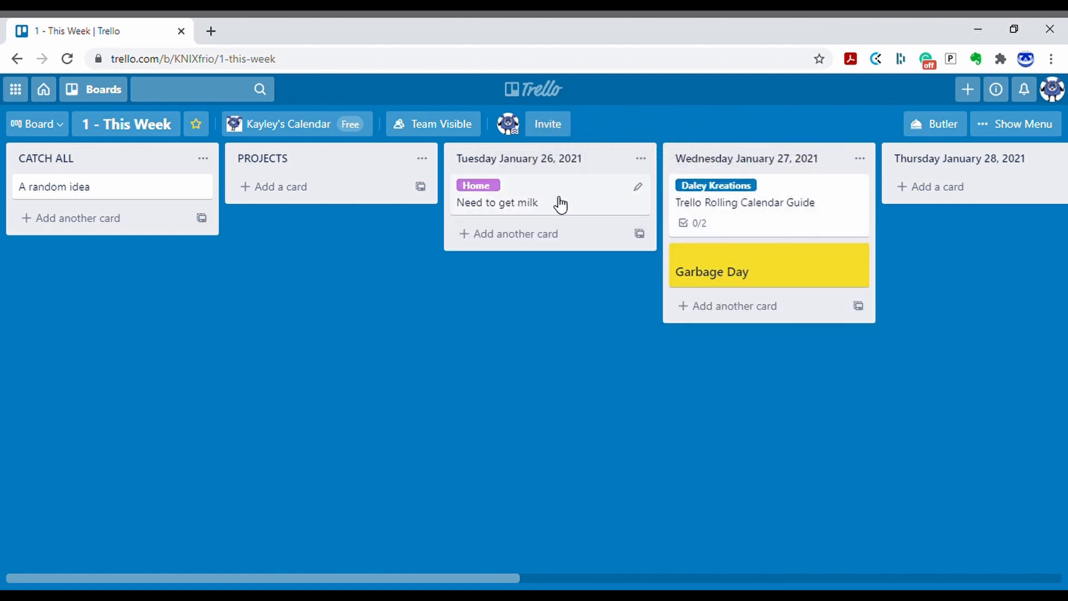
Move the "Need to get milk" card to the Wednesday January 27, 2021 list and archive the Tuesday January 26, 2021 list
left_click_drag(560, 205, 787, 278)
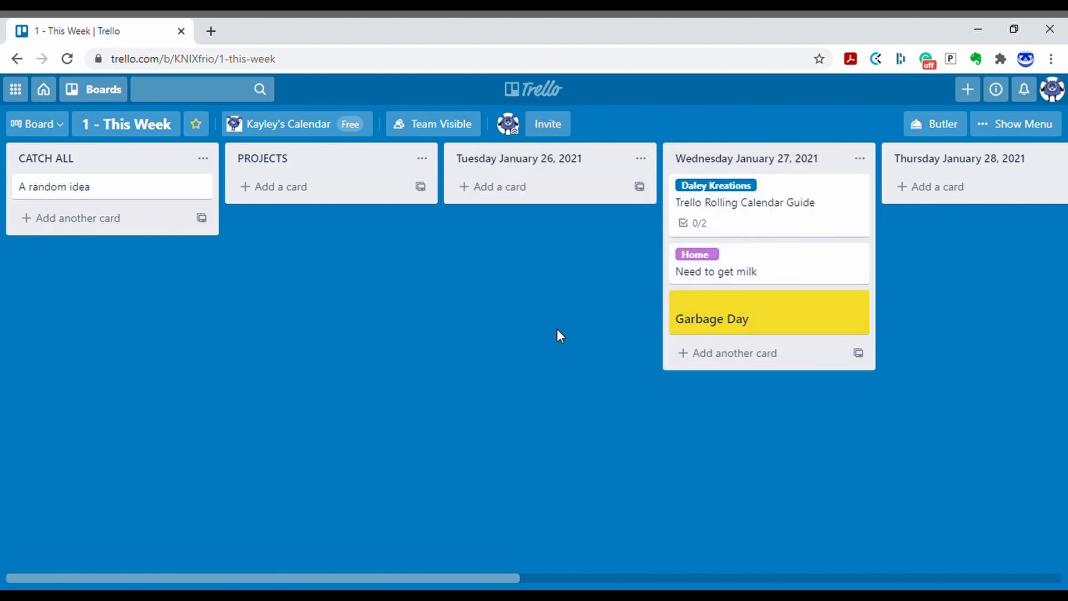
left_click(641, 159)
left_click(661, 402)
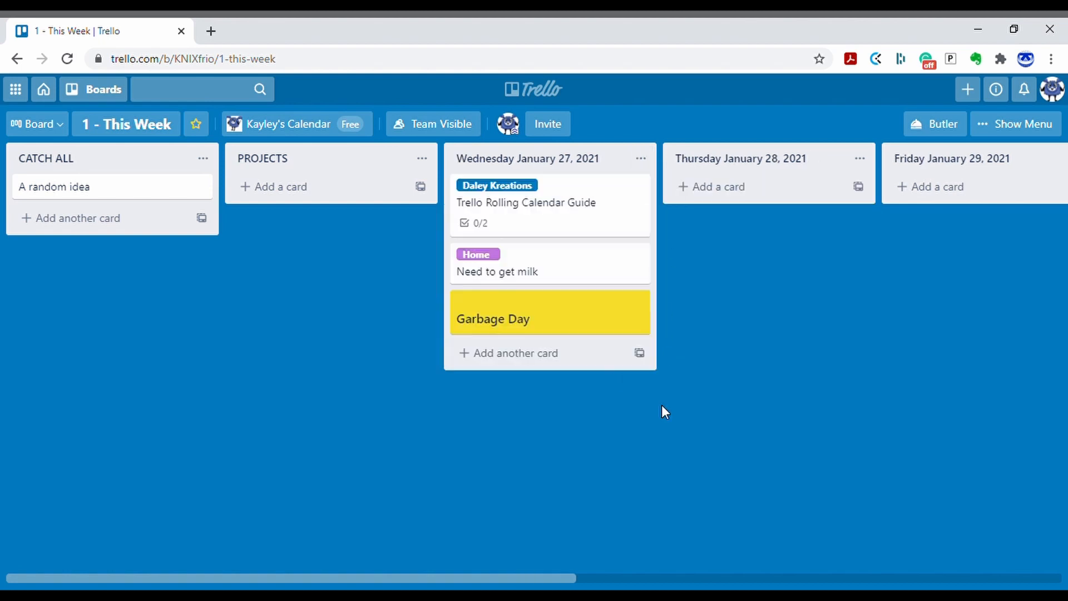
Add a list titled "Tuesday February 2, 2021" after the Monday February 1, 2021 list
left_click_drag(468, 582, 963, 580)
left_click(914, 174)
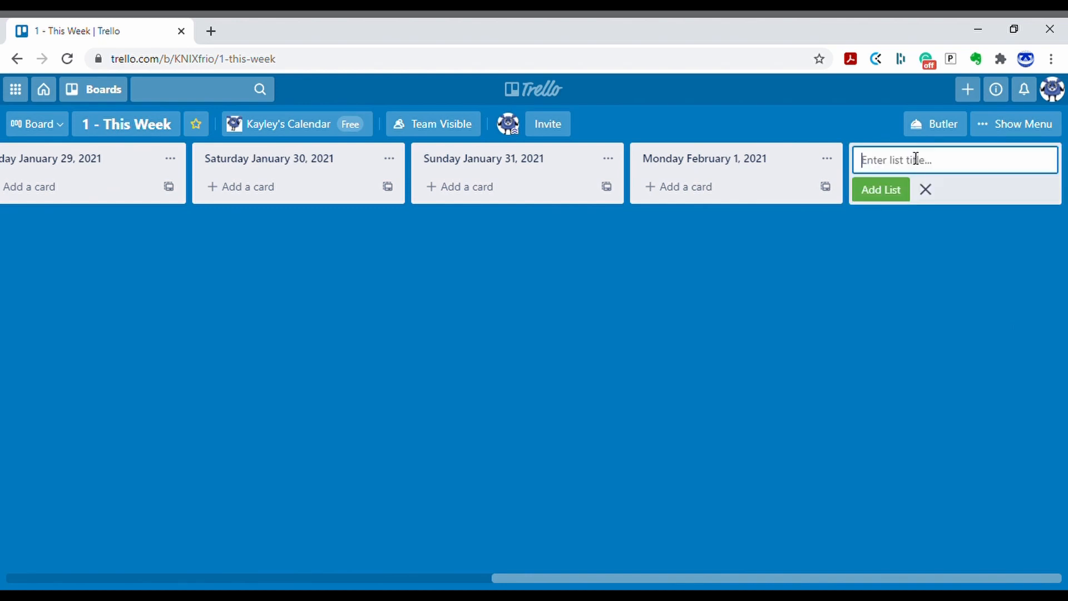
type("Tuesday D")
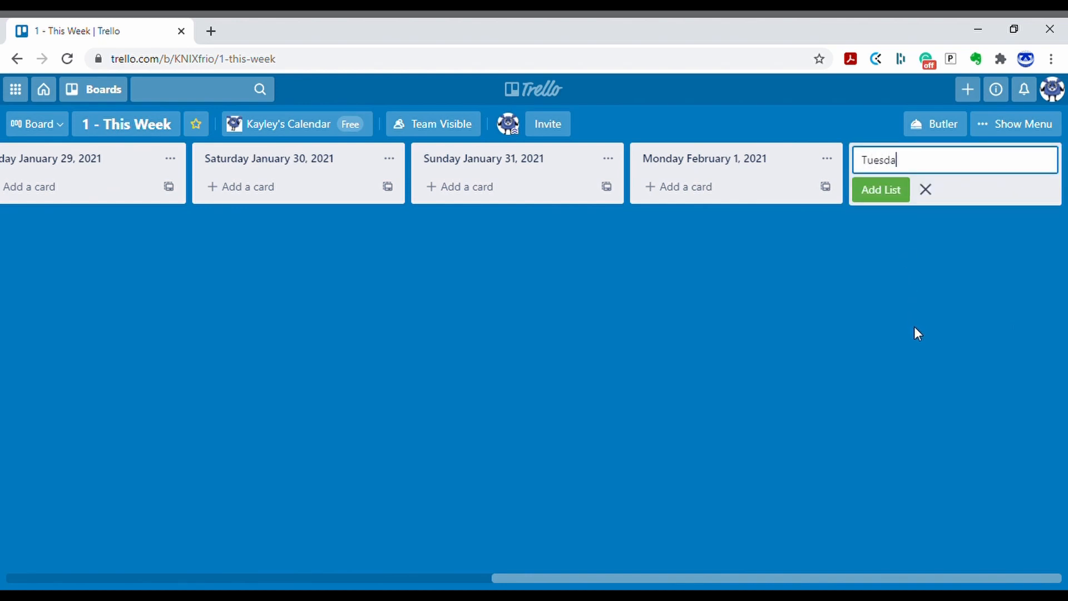
key("BackSpace")
type("Febra")
key("BackSpace")
key("BackSpace")
type("ruary 2, 2021")
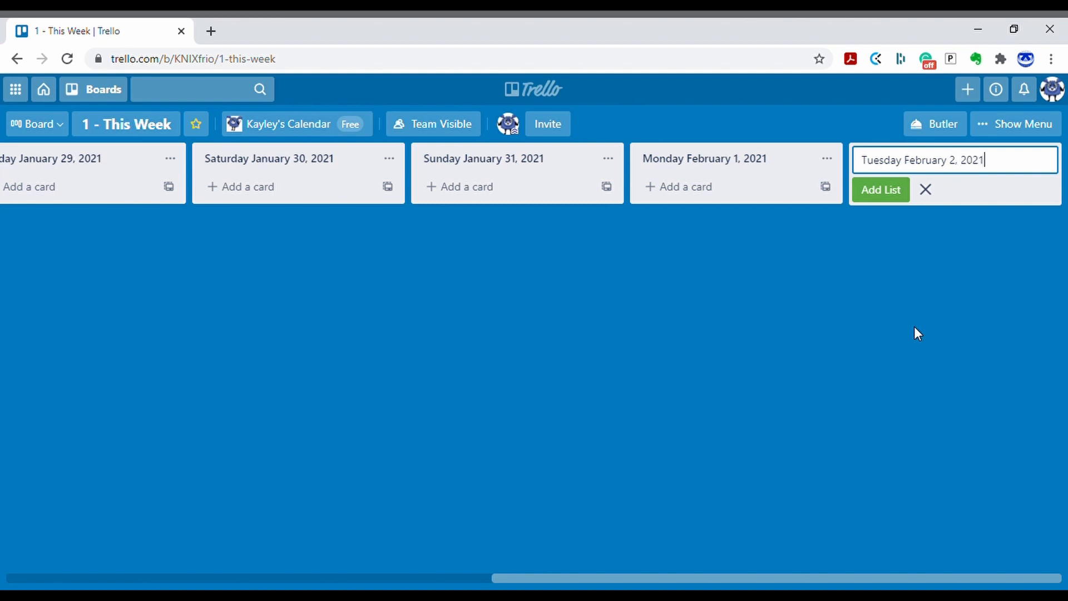
key("Return")
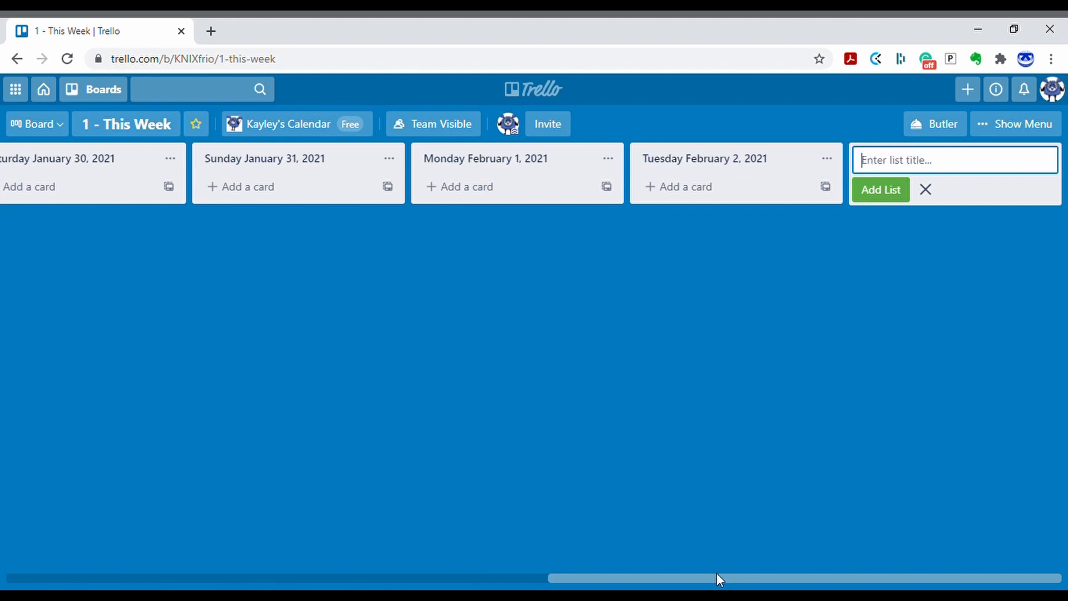
left_click(456, 549)
Set the due date of the "Trello Rolling Calendar Guide" card to 1/29/2021
left_click_drag(574, 577, 4, 581)
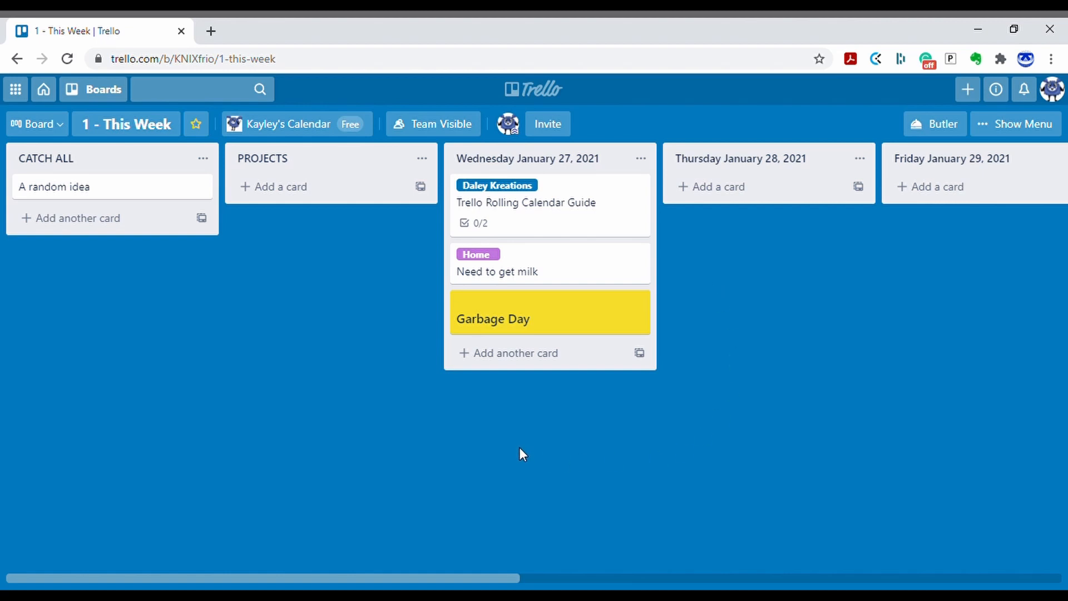
left_click(617, 199)
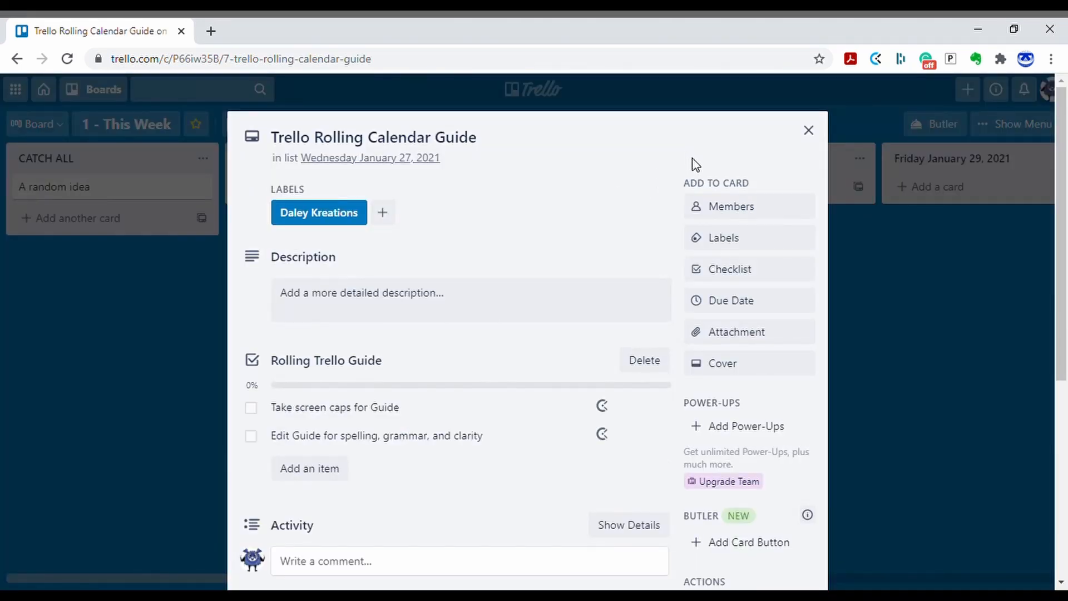
left_click(746, 303)
left_click(864, 368)
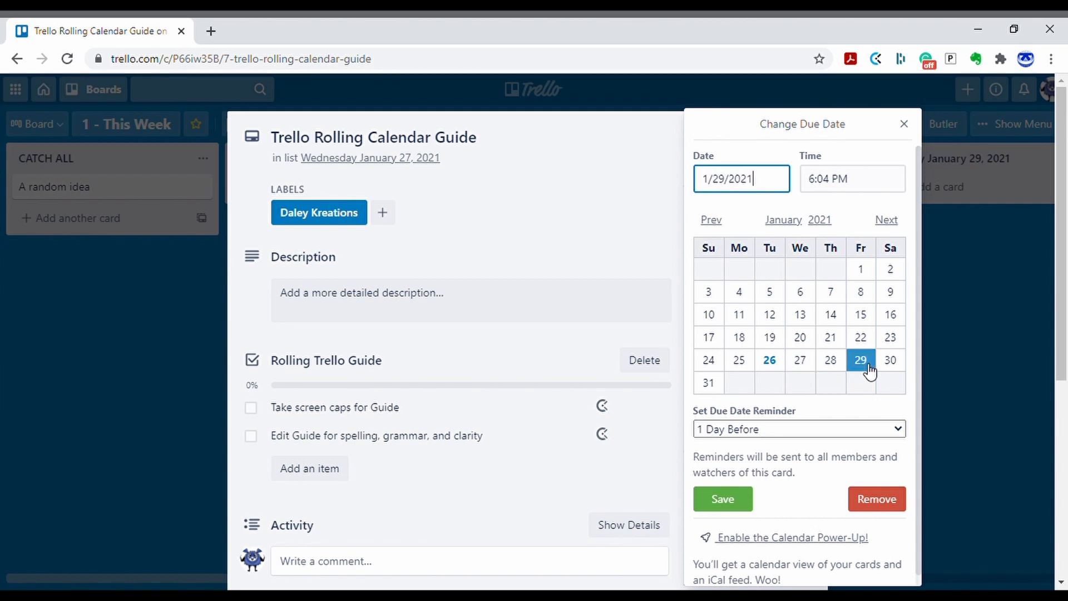
left_click(724, 499)
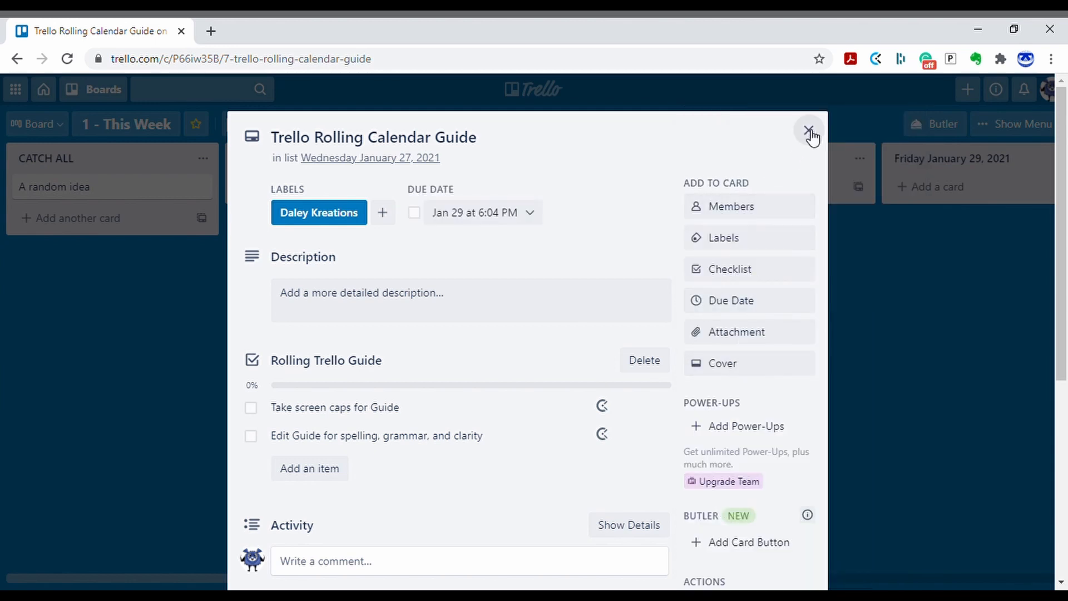
left_click(809, 133)
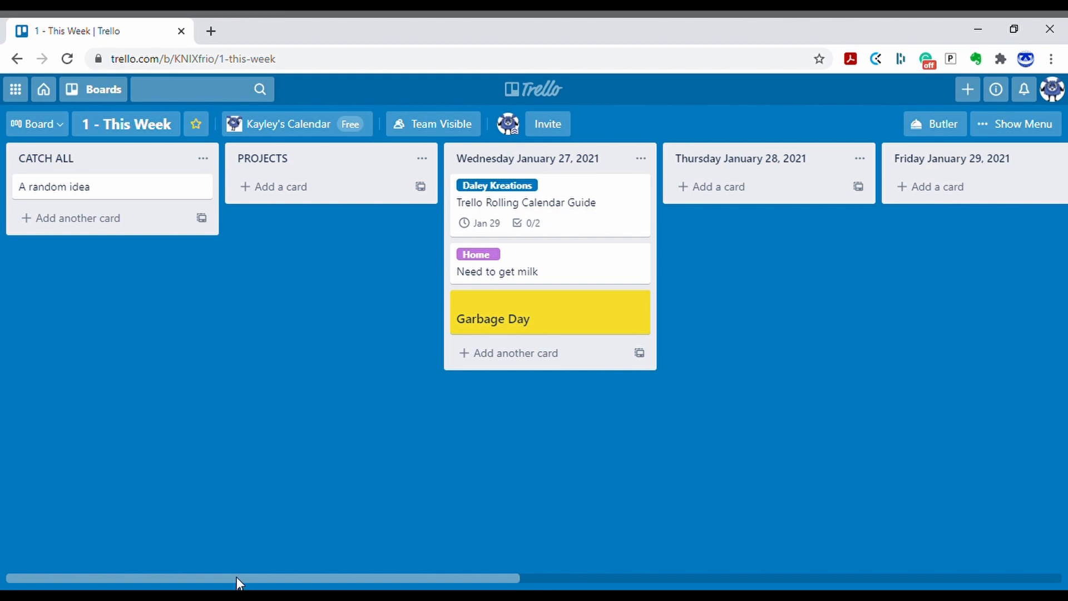
left_click_drag(236, 577, 176, 584)
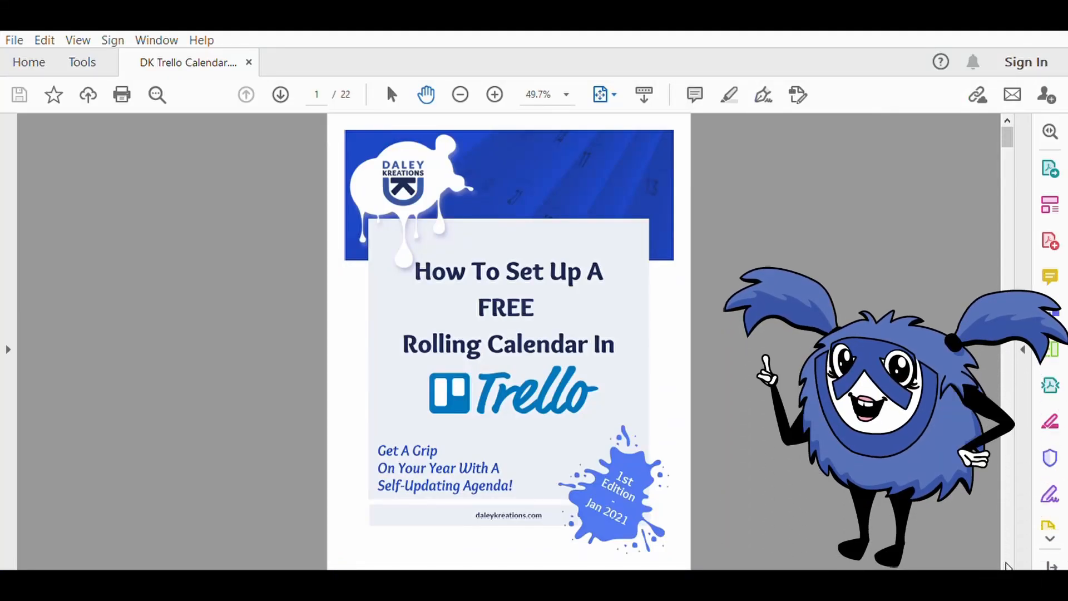
Page through the rolling calendar PDF guide from its cover to the section on Butler quotas
left_click(1006, 563)
left_click(1006, 563)
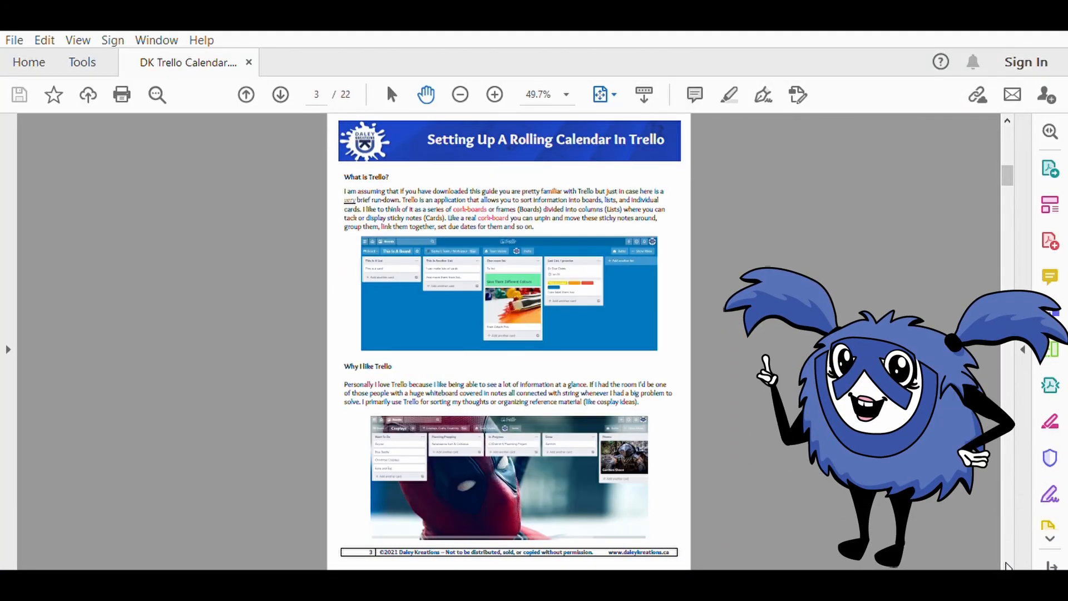
left_click(1006, 563)
left_click(1006, 563)
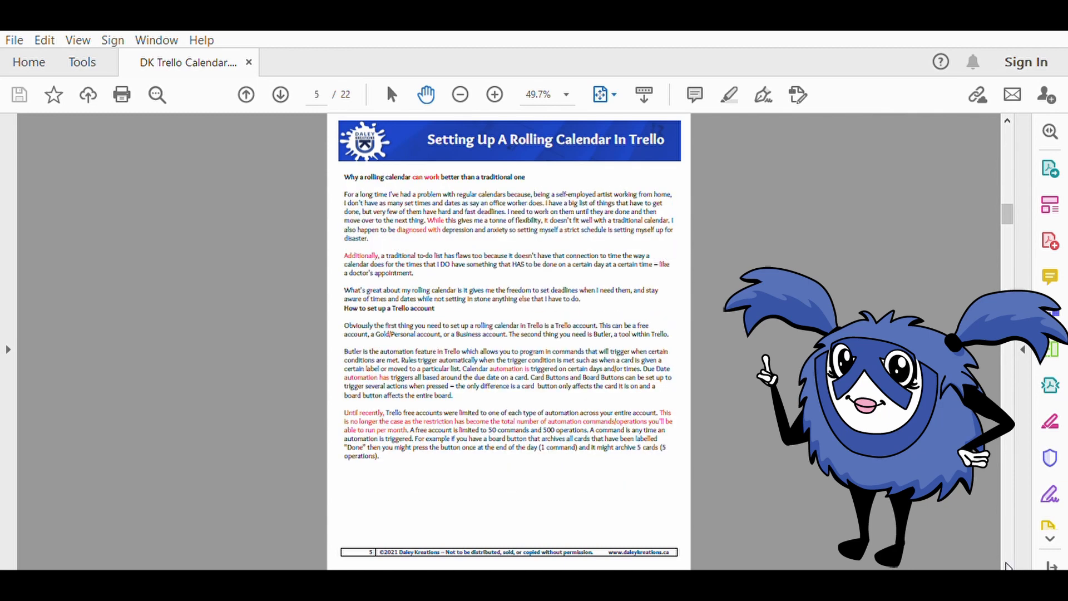
left_click(1006, 563)
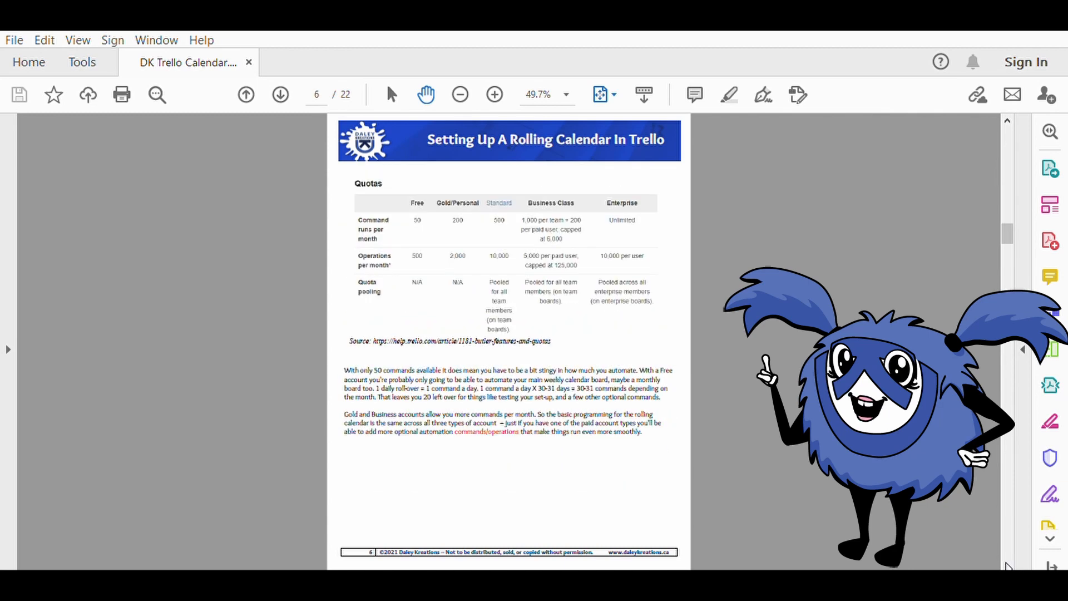
left_click(1008, 565)
left_click(1008, 566)
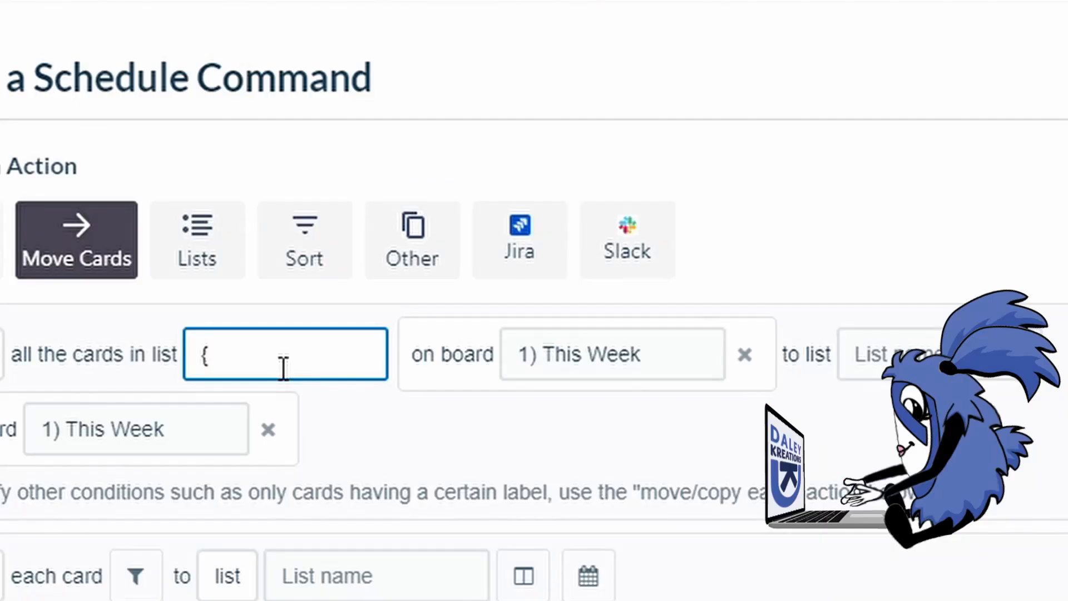
Enter "{weekdayname-1d" as the source list in the schedule command's action that moves all cards on board "1) This Week"
type("wee")
type("kday")
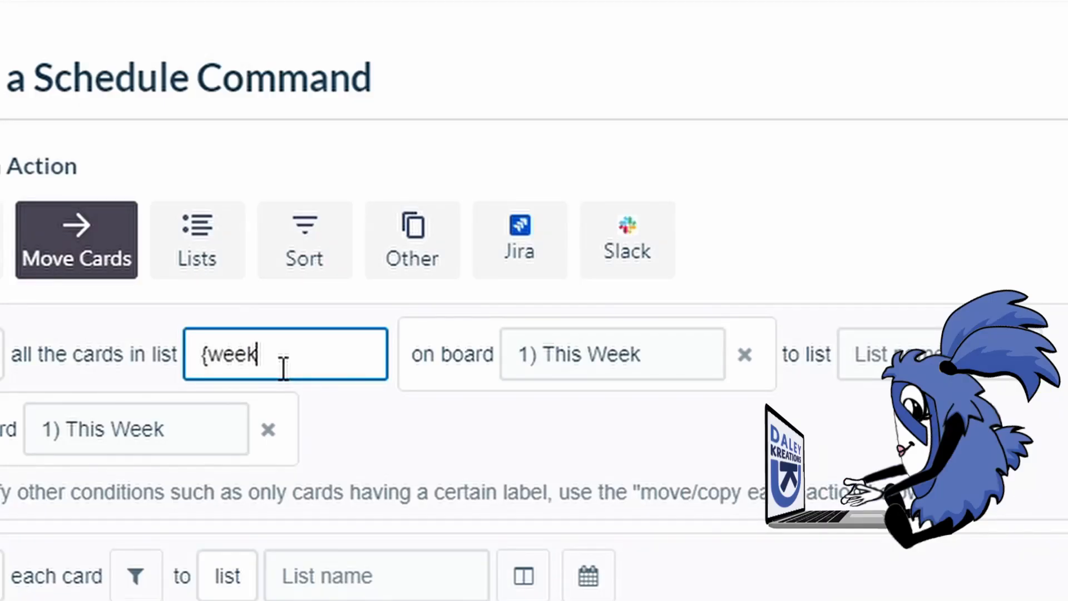
type("name-1")
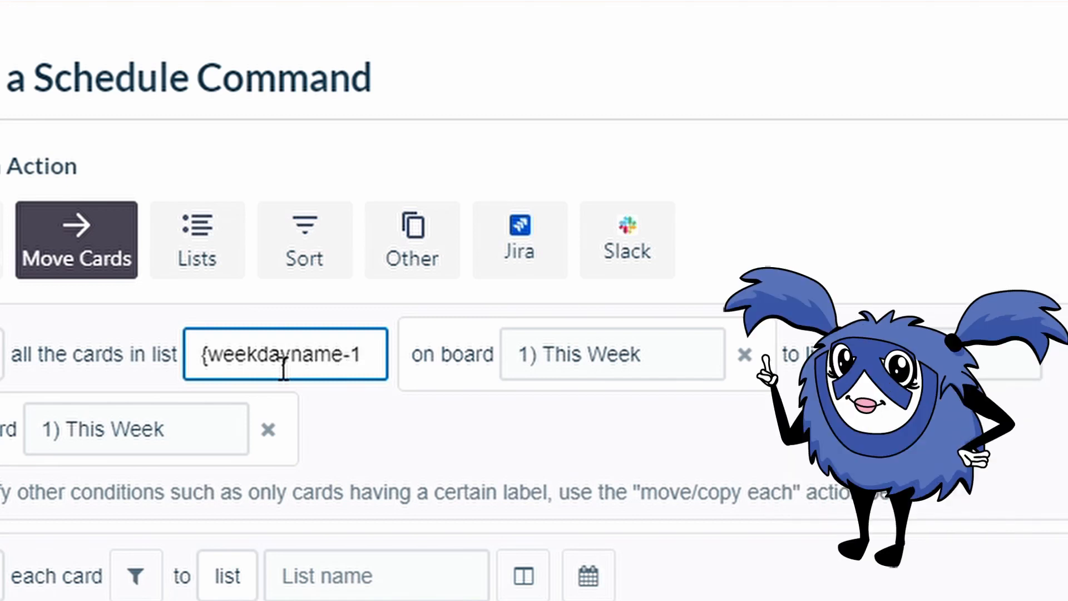
type("d")
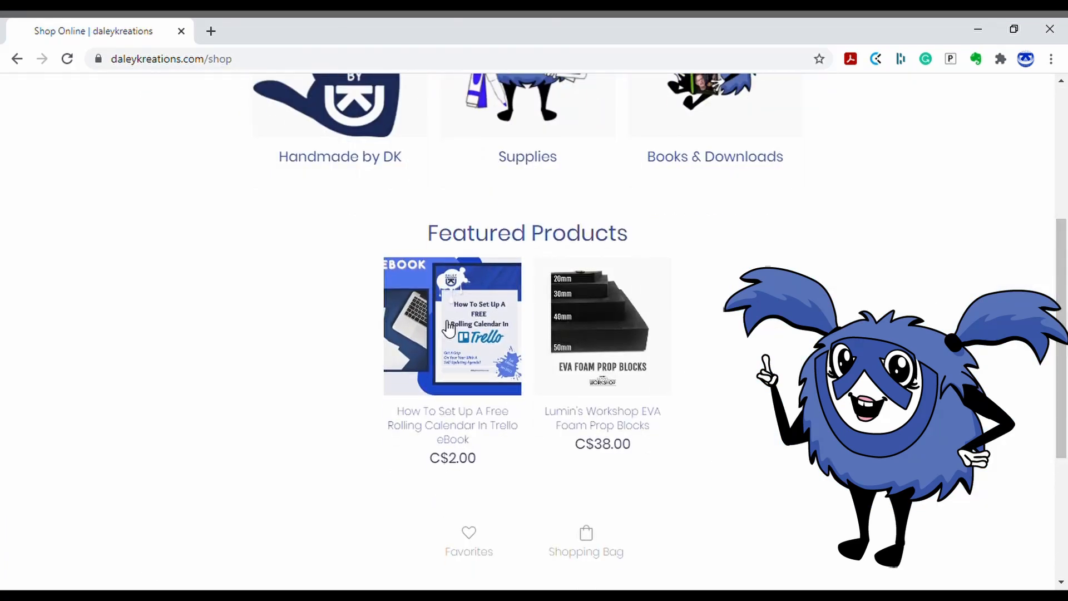
left_click(449, 329)
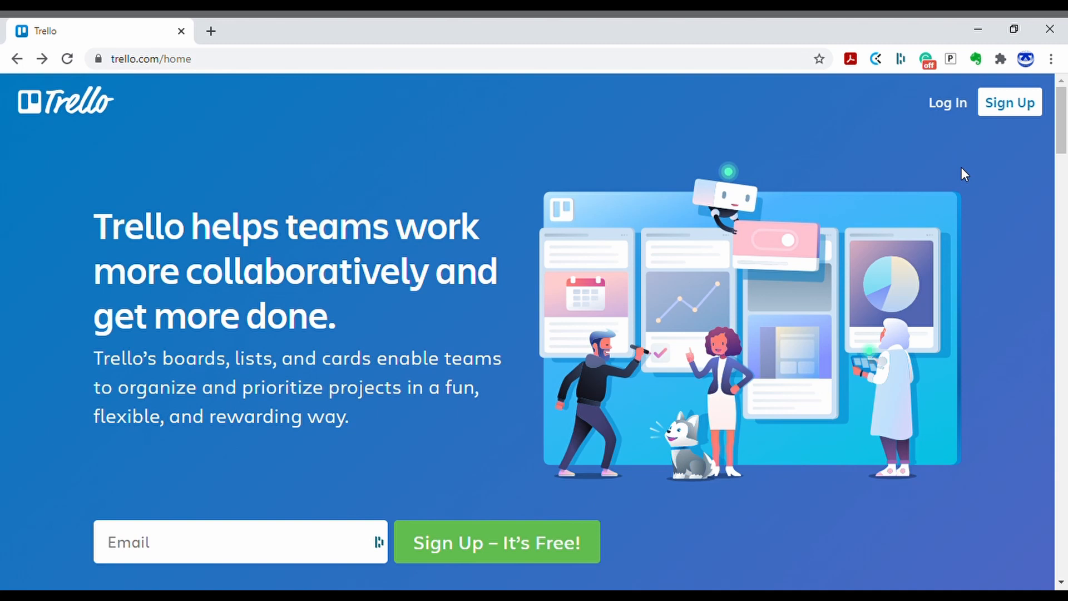
left_click(1009, 102)
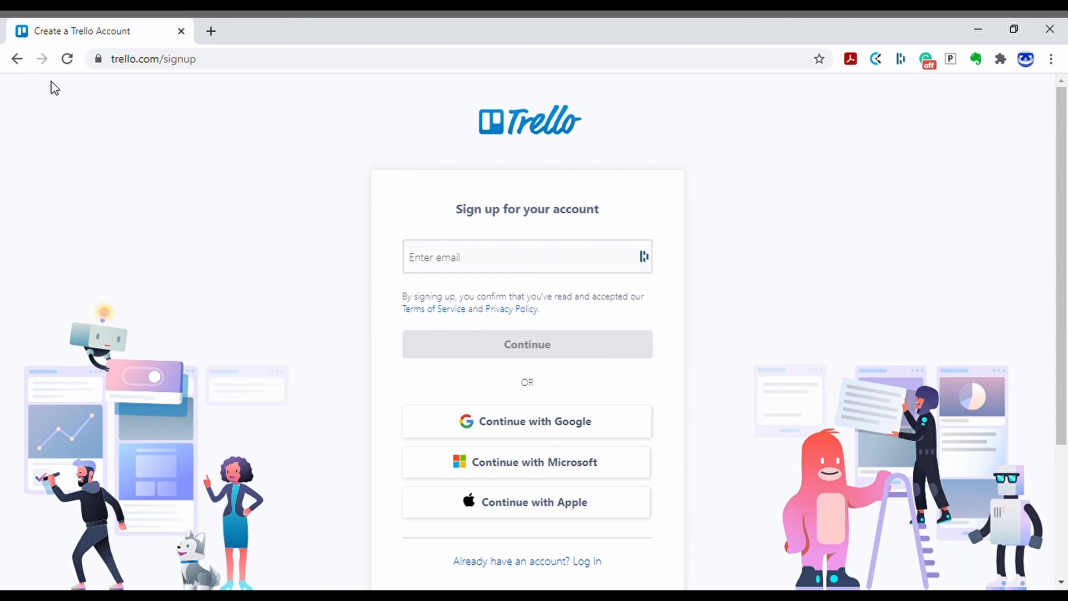
left_click(18, 59)
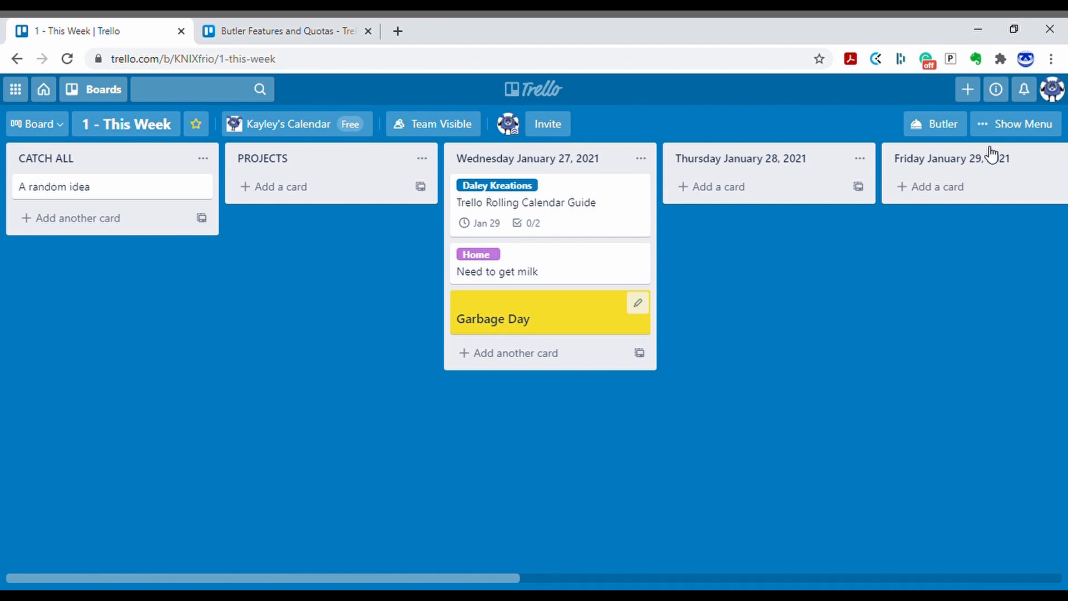
Review the Butler automation types on the 1 - This Week board alongside the command and operation quotas in the help article
left_click(940, 123)
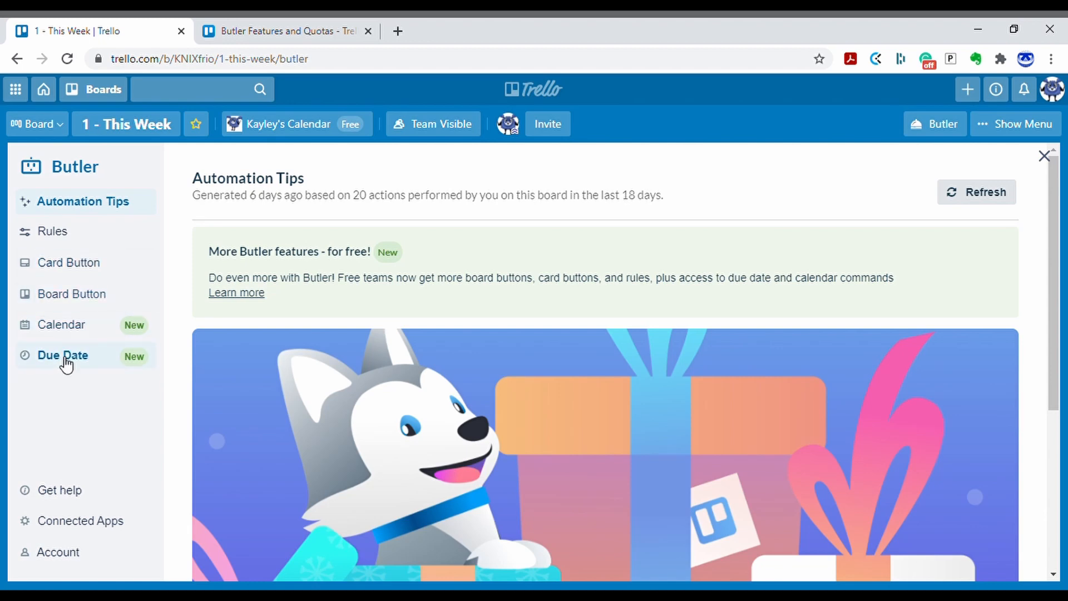
left_click(289, 37)
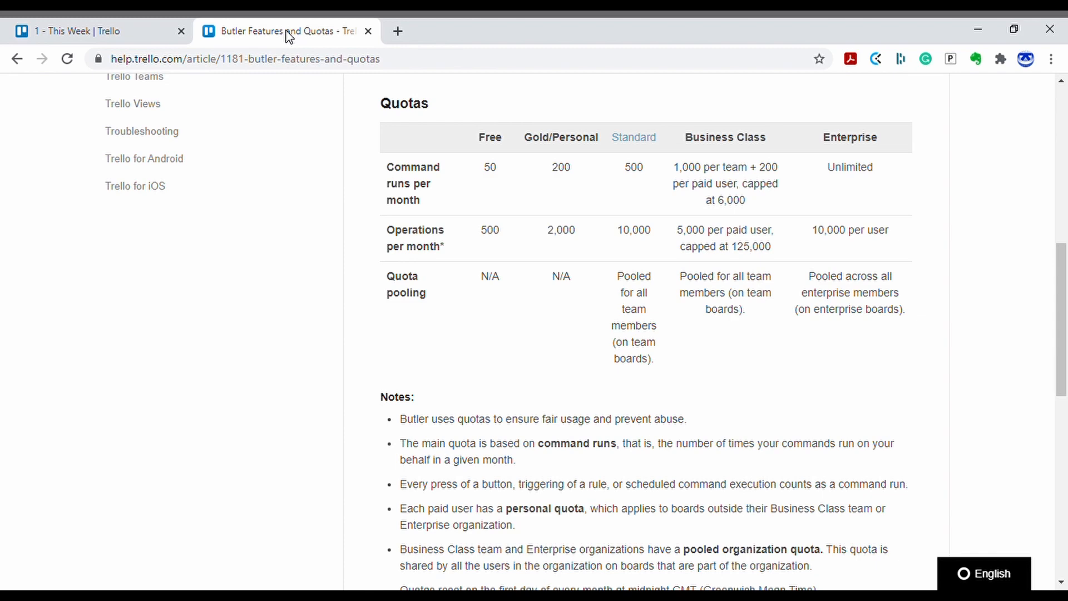
left_click(143, 33)
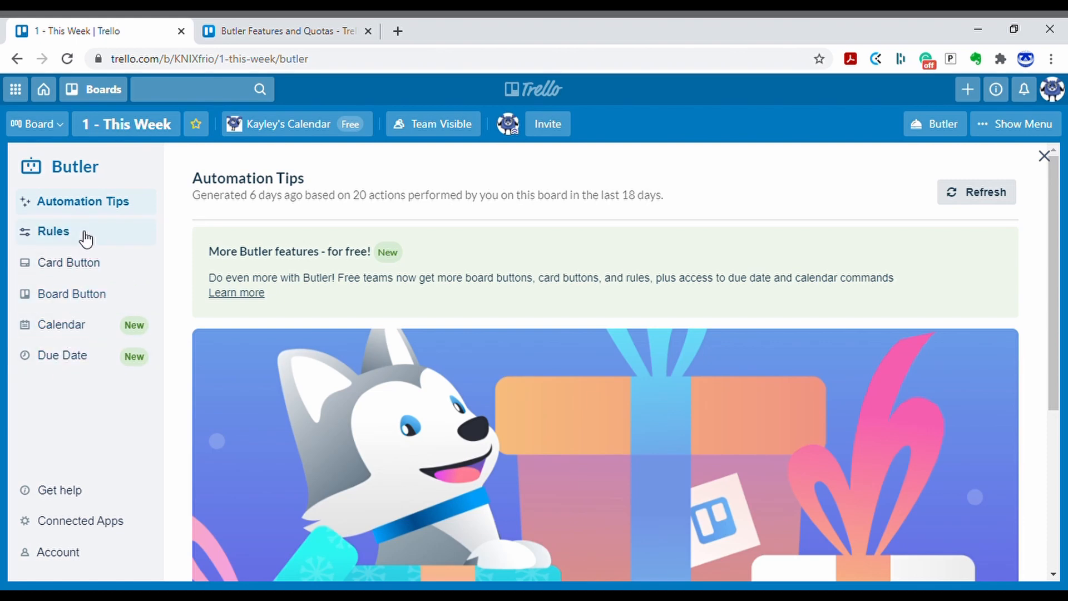
left_click(293, 32)
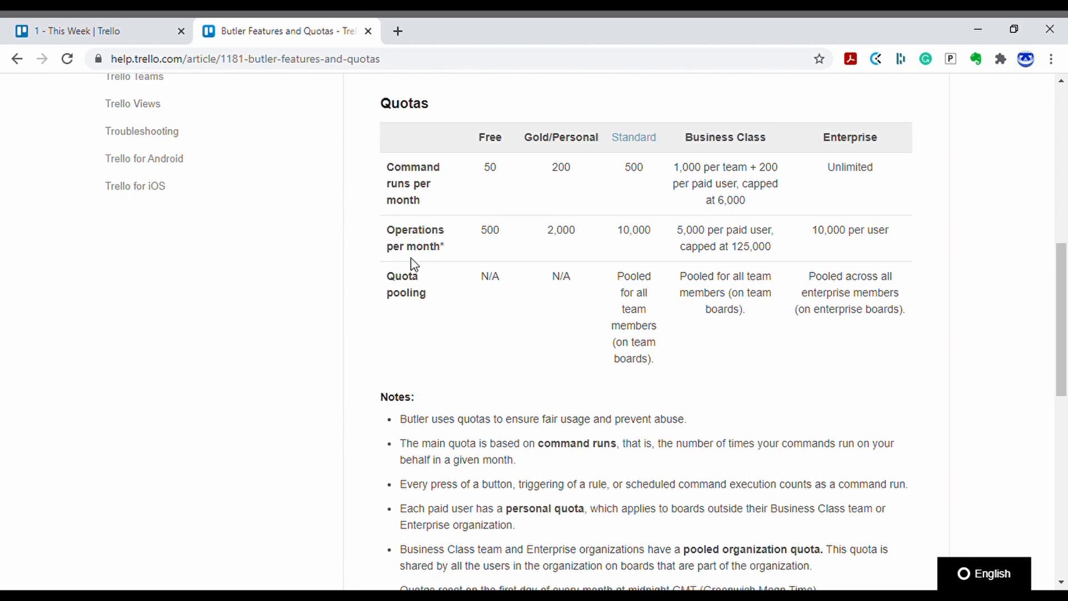
left_click(111, 37)
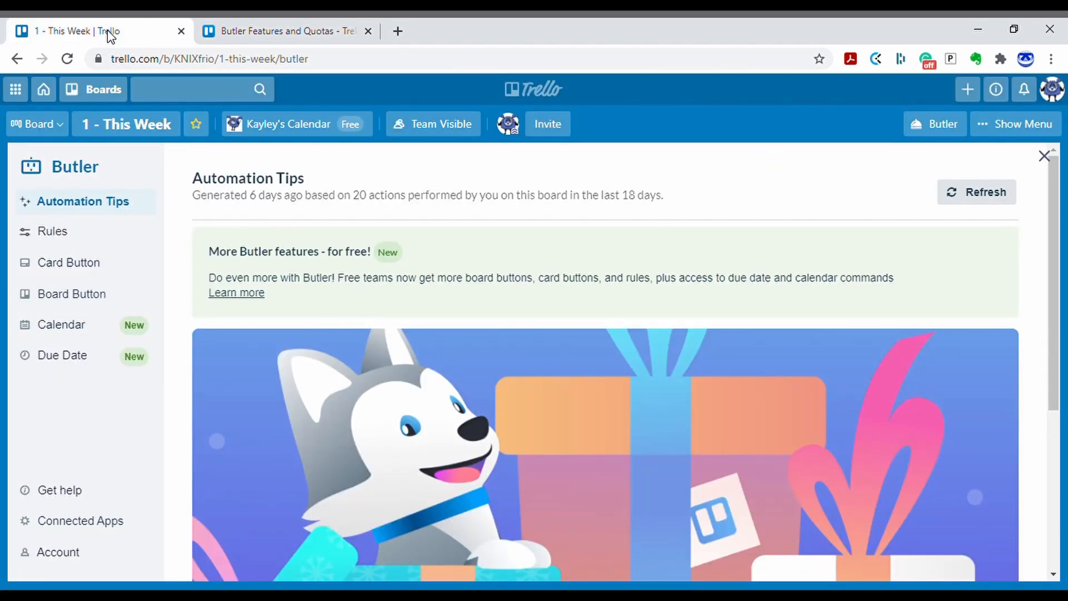
left_click(1044, 156)
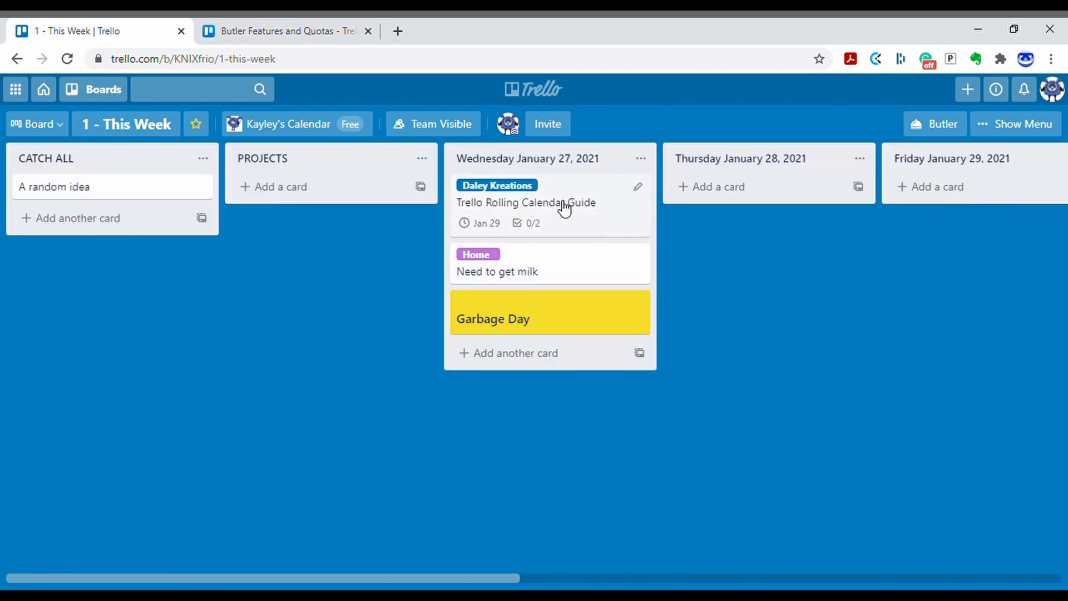
Move all cards from the Wednesday January 27, 2021 list to the Thursday January 28, 2021 list and archive the Wednesday list
left_click_drag(565, 207, 771, 259)
left_click_drag(623, 215, 704, 333)
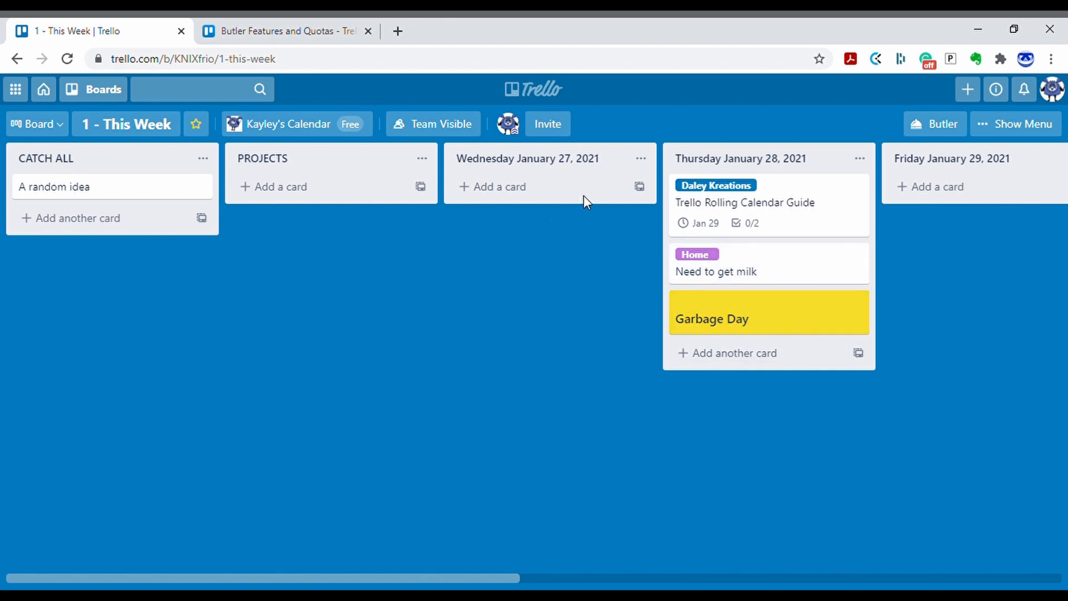
left_click(641, 159)
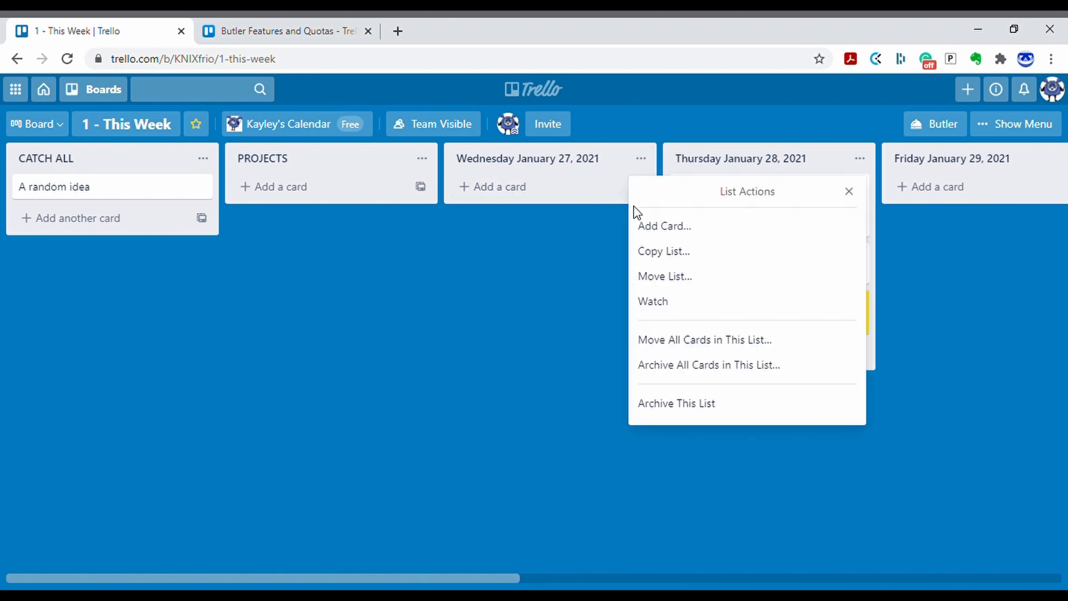
left_click(696, 403)
left_click_drag(498, 576, 1051, 534)
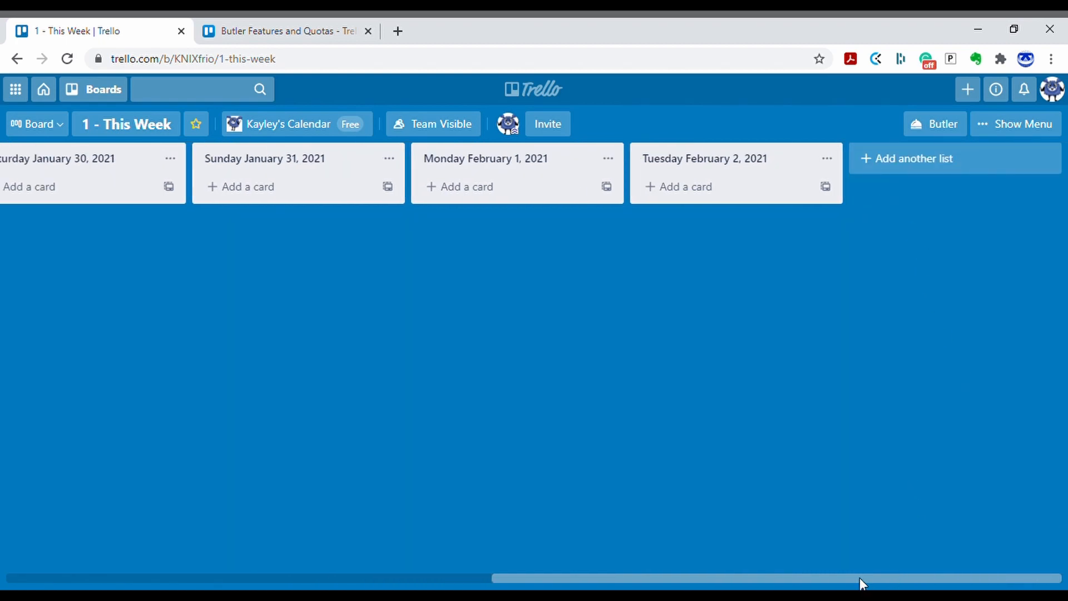
left_click_drag(860, 577, 279, 567)
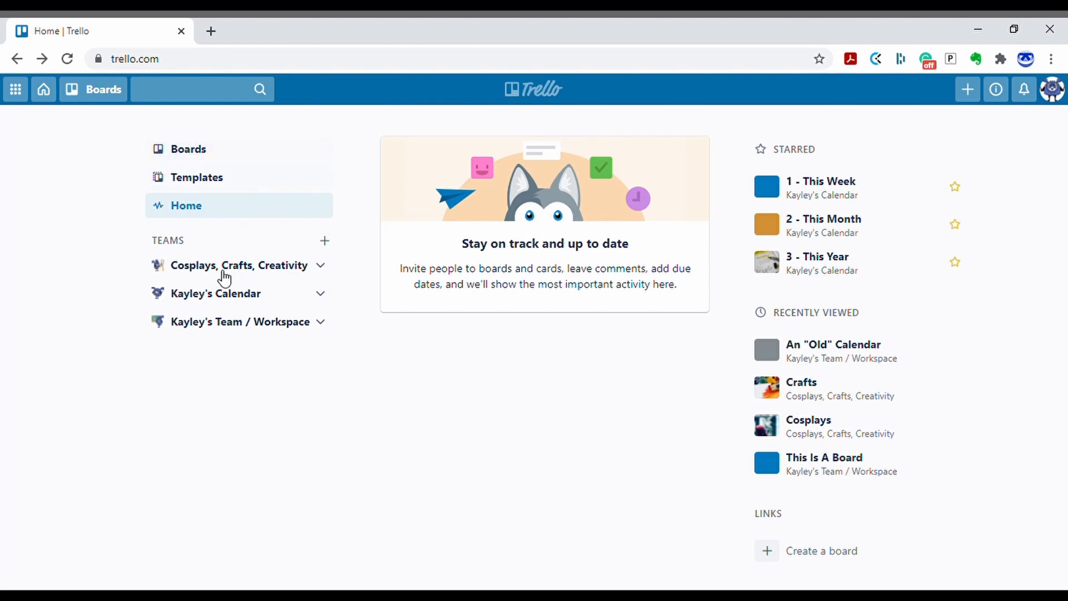
View the boards of the "Cosplays, Crafts, Creativity" team
left_click(321, 266)
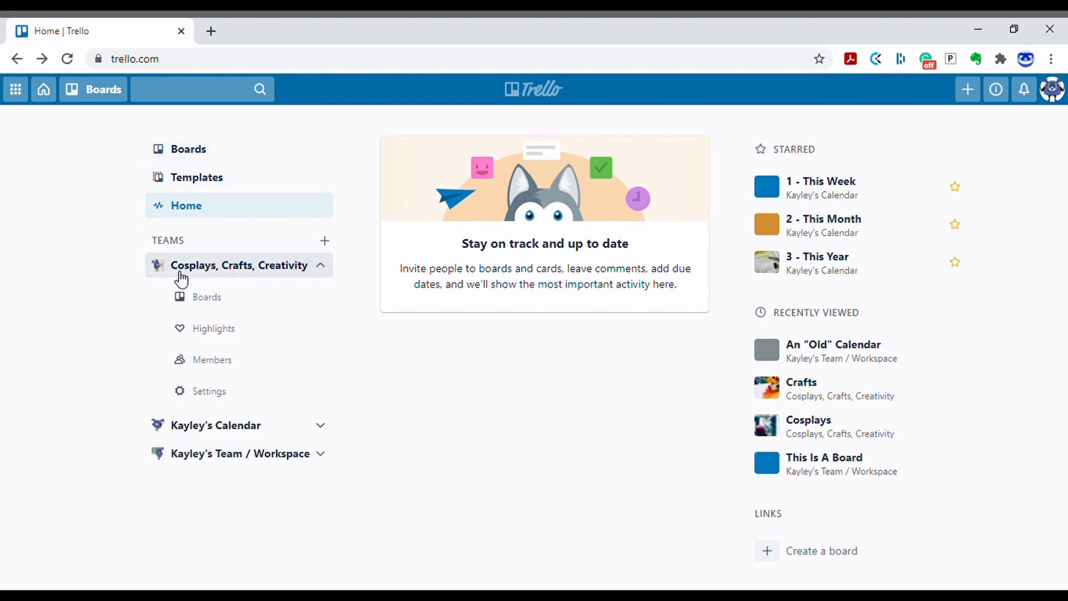
left_click(219, 304)
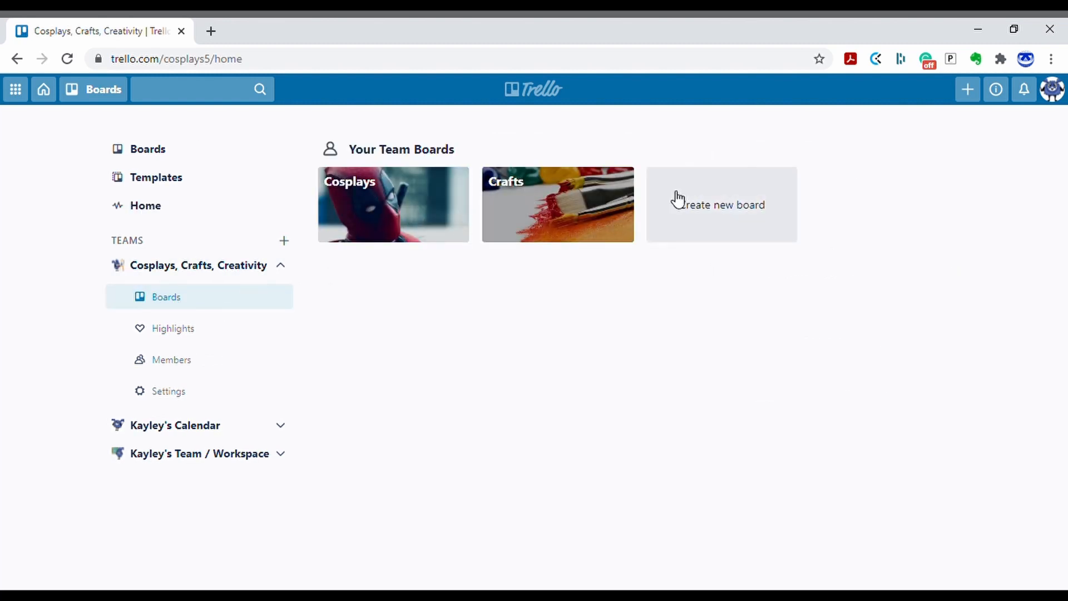
left_click(283, 267)
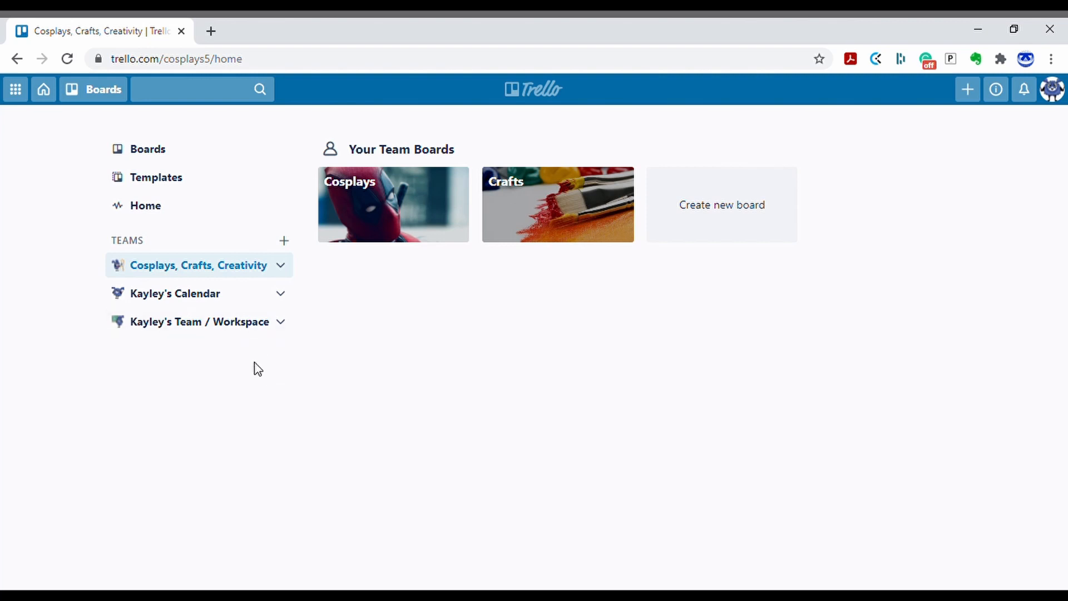
Start a new team named "Sample Rolling Calendar" with the team type Other
left_click(285, 241)
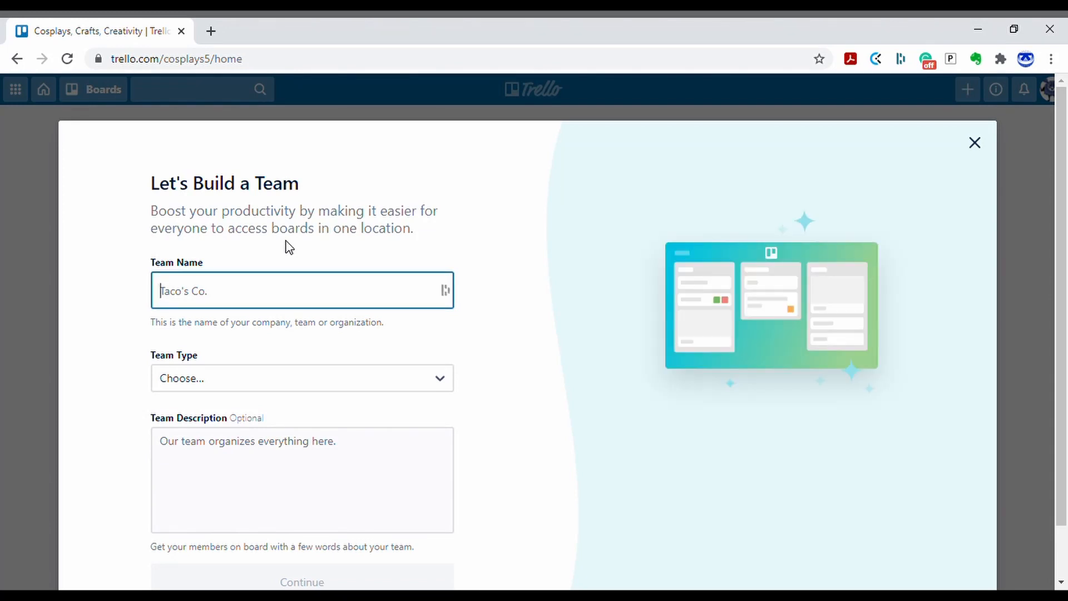
type("Sample Rolling Calendar")
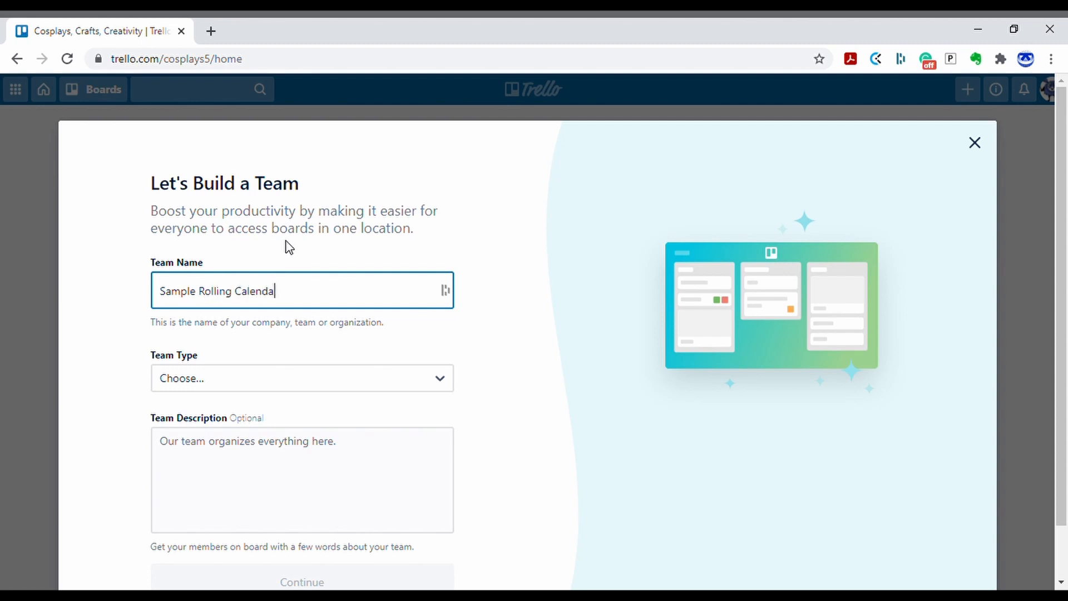
left_click(319, 385)
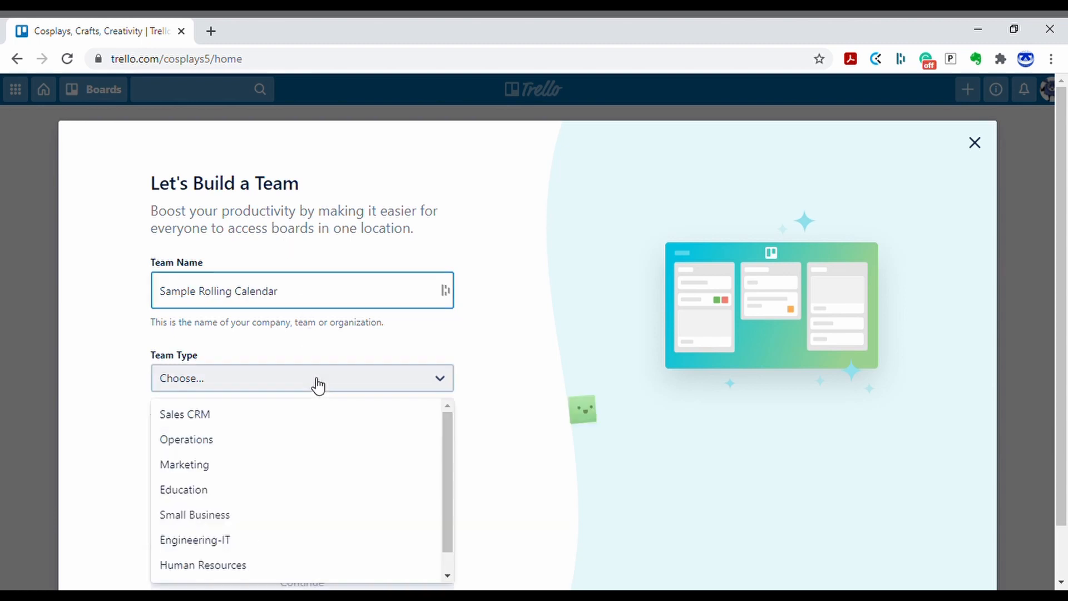
scroll(441, 488, "down", 1)
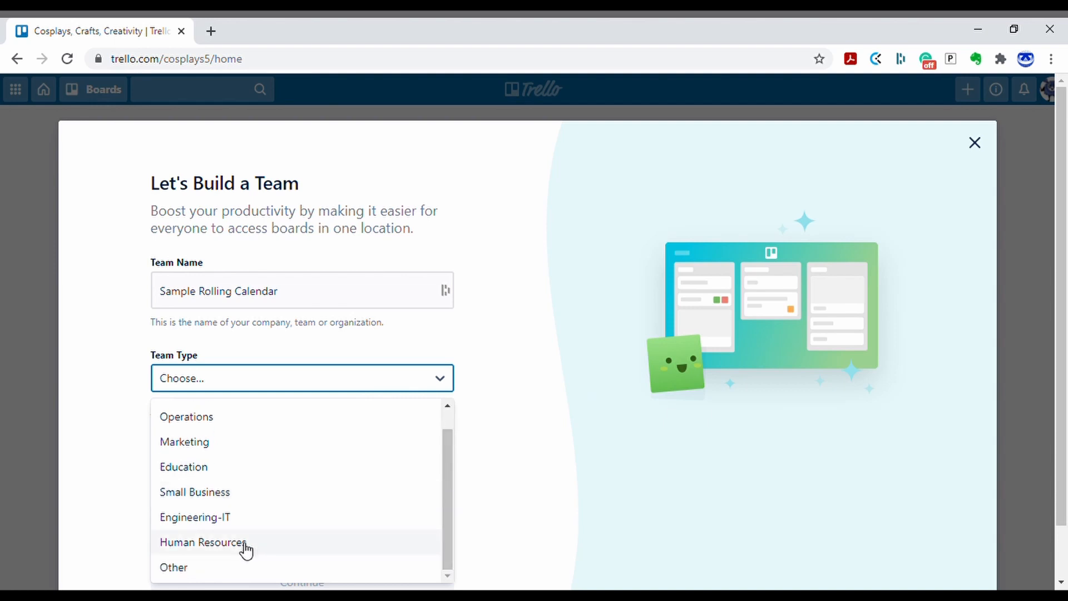
left_click(210, 571)
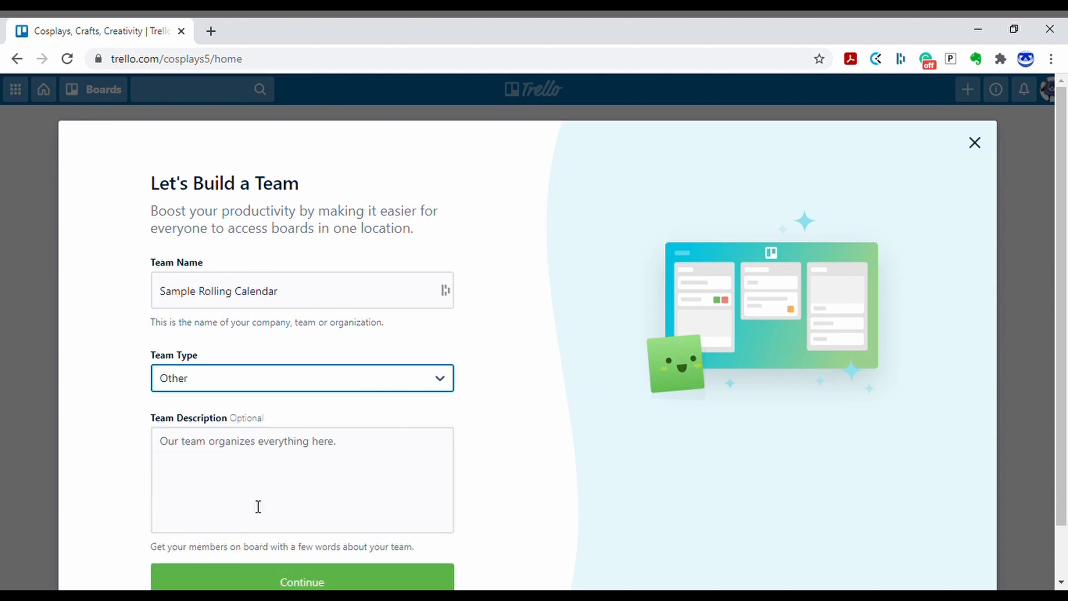
Enter "An example of a rolling calendar" as the team description
left_click(274, 477)
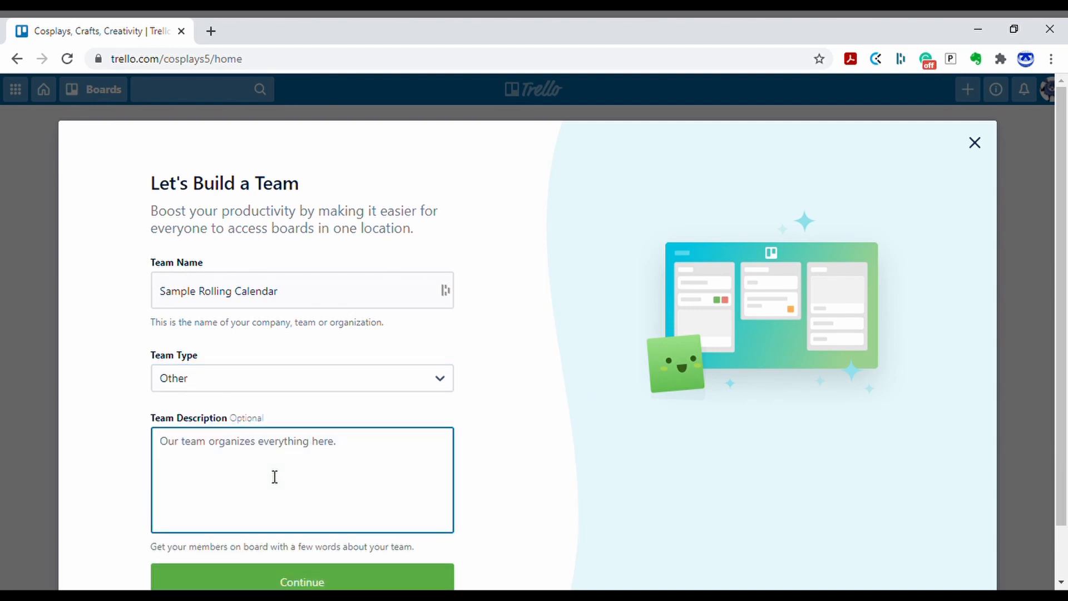
type("Our")
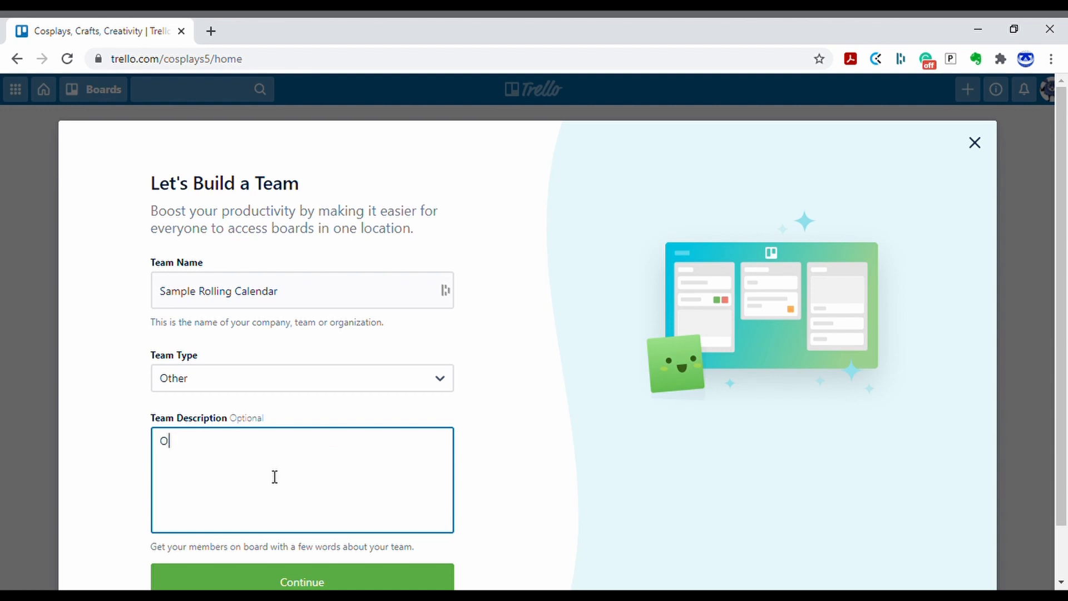
key("BackSpace")
type("And")
key("BackSpace")
type("example of a rolling cale")
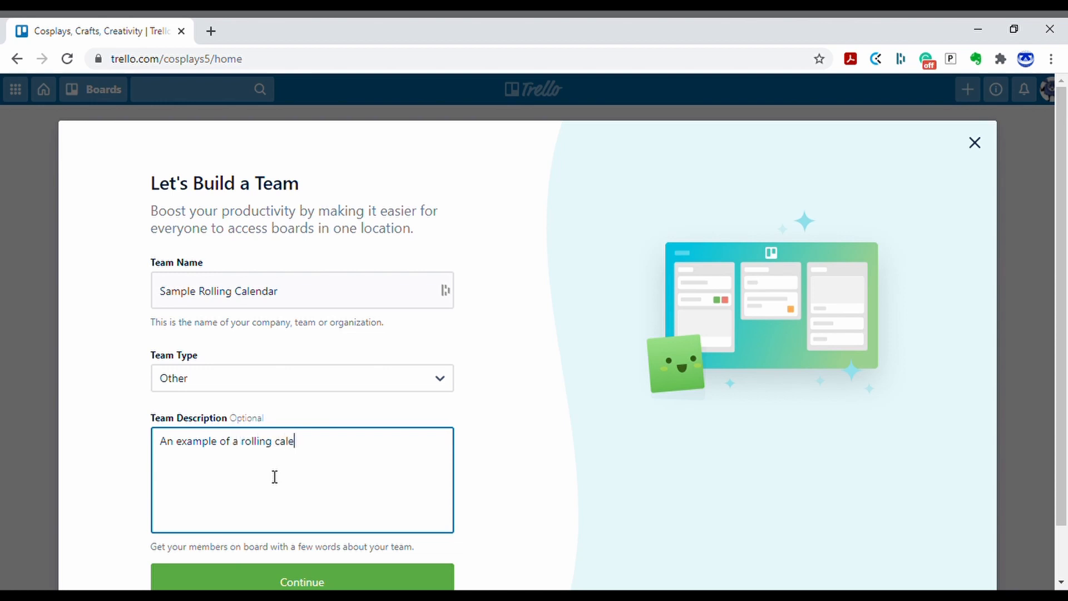
type("ndar")
Create the team without inviting any members and dismiss the popular template suggestions
scroll(1052, 408, "down", 1)
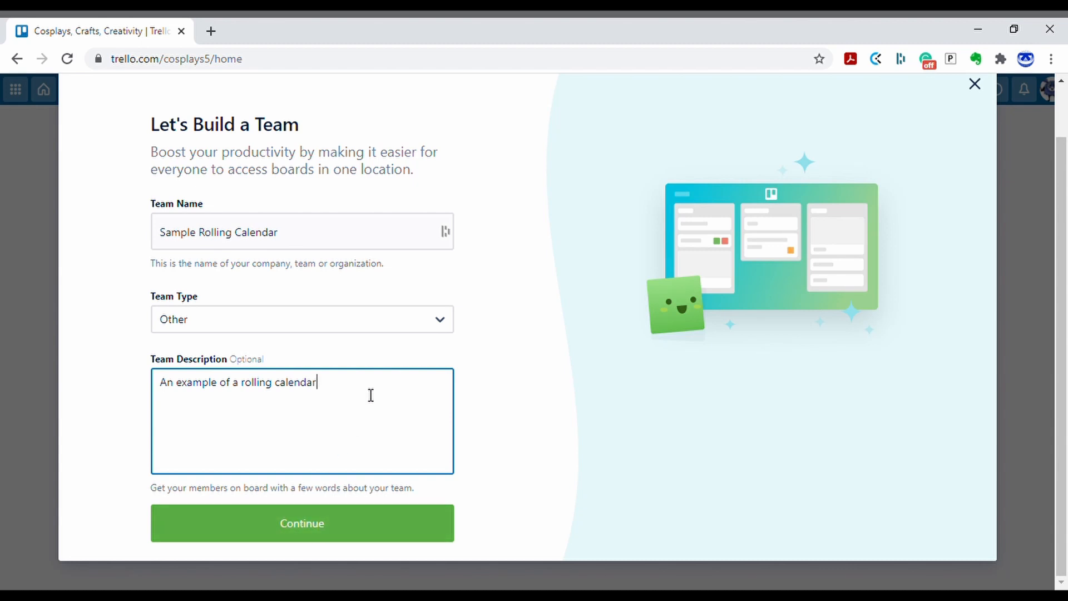
left_click(301, 530)
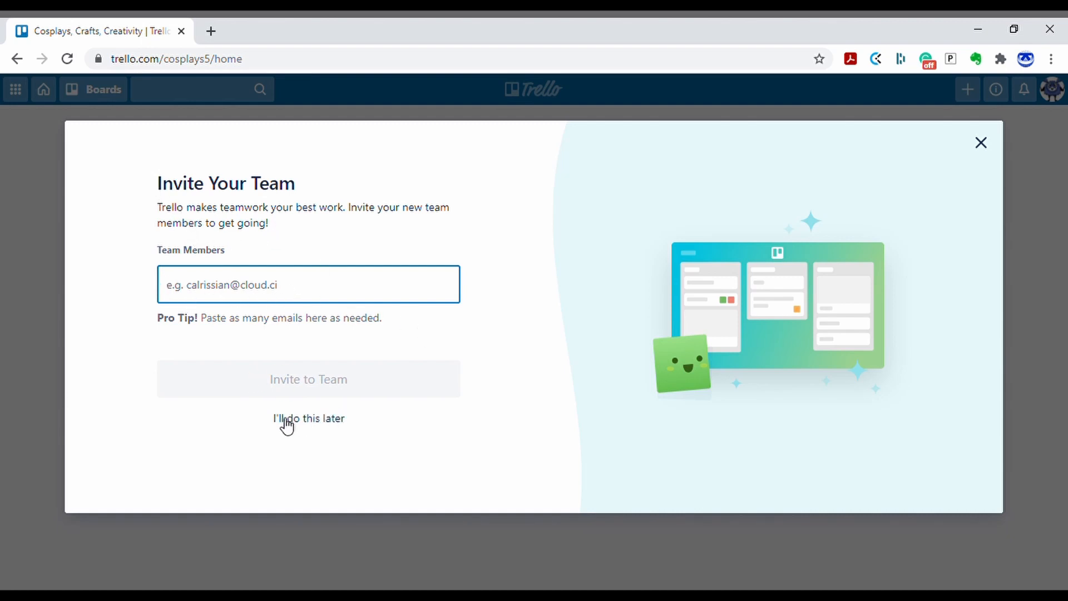
left_click(315, 422)
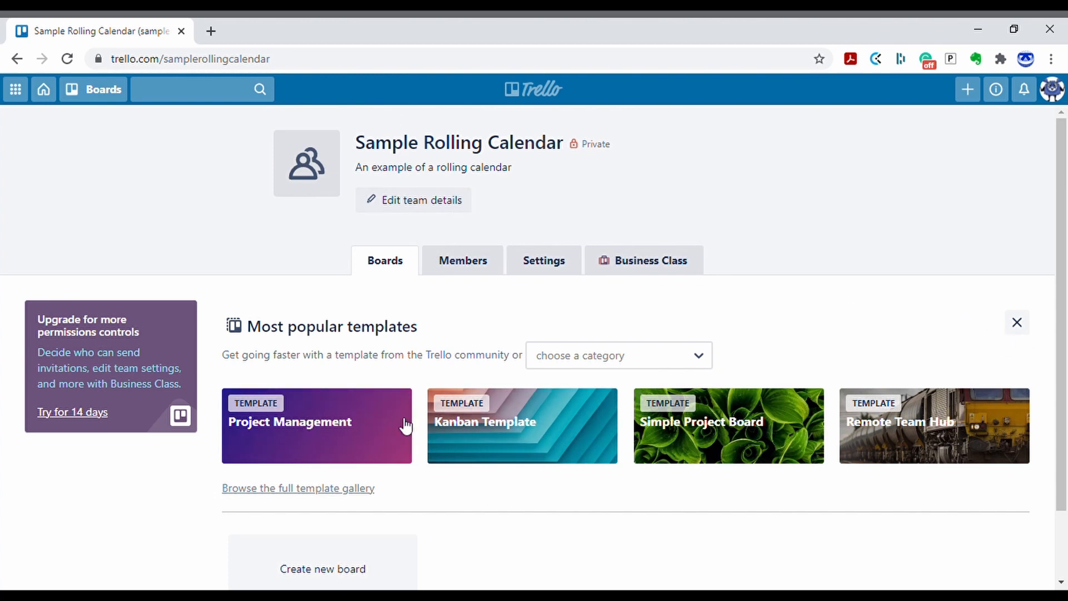
left_click(1021, 328)
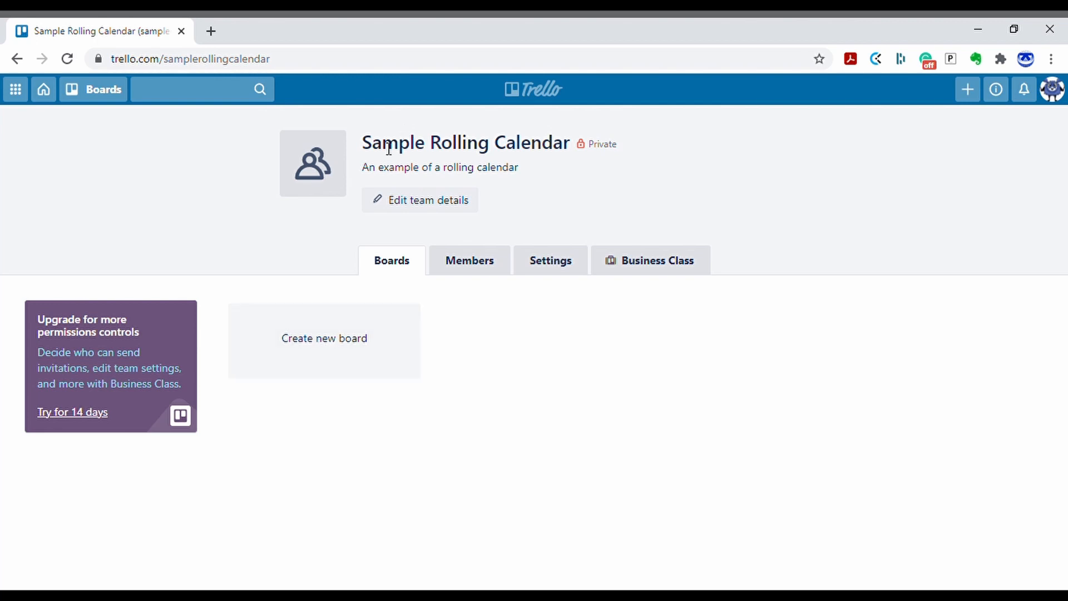
Create a team-visible board titled "1) This Week" with a blue background, and close its side menu
left_click(337, 345)
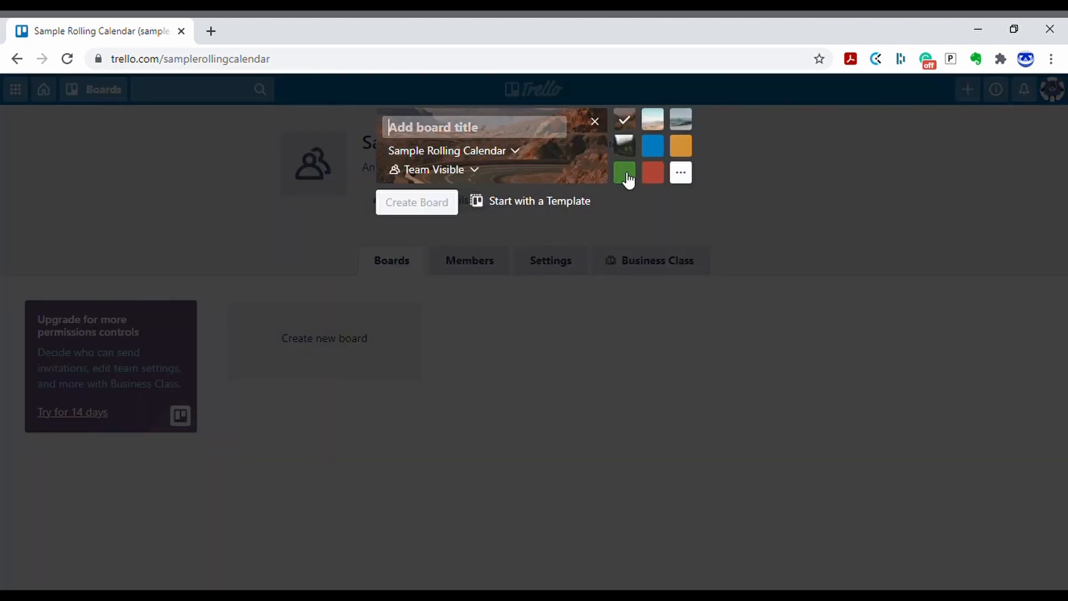
left_click(654, 147)
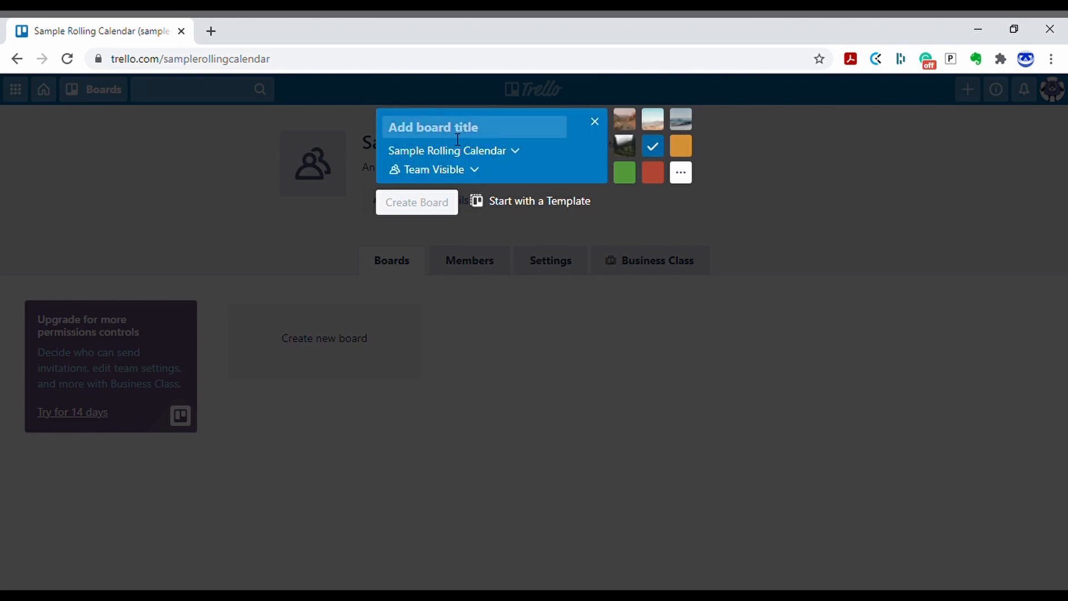
left_click(448, 137)
type("1")
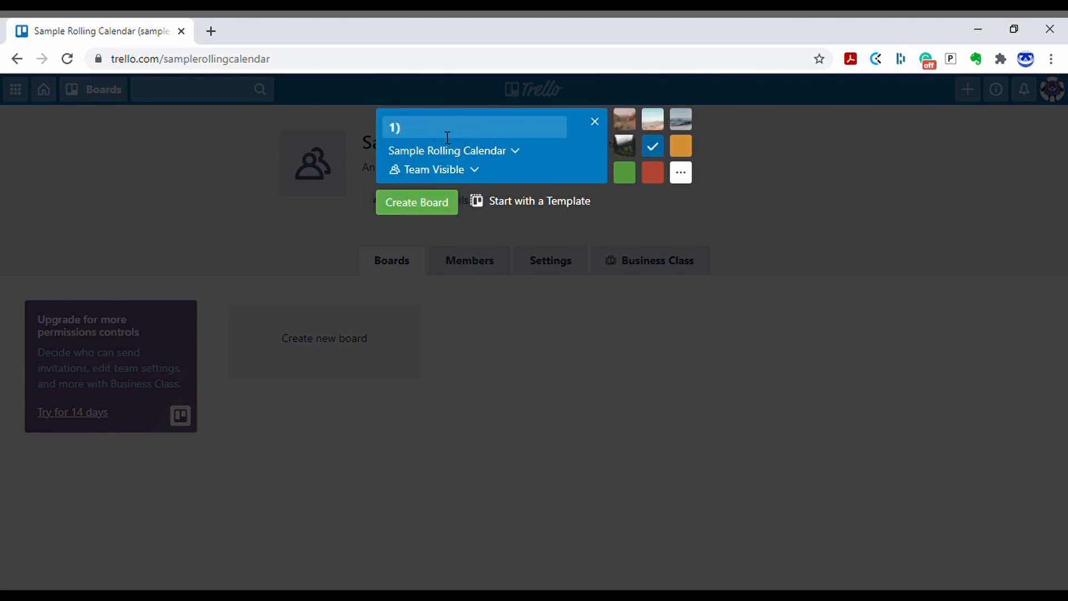
type(") This Week")
left_click(439, 204)
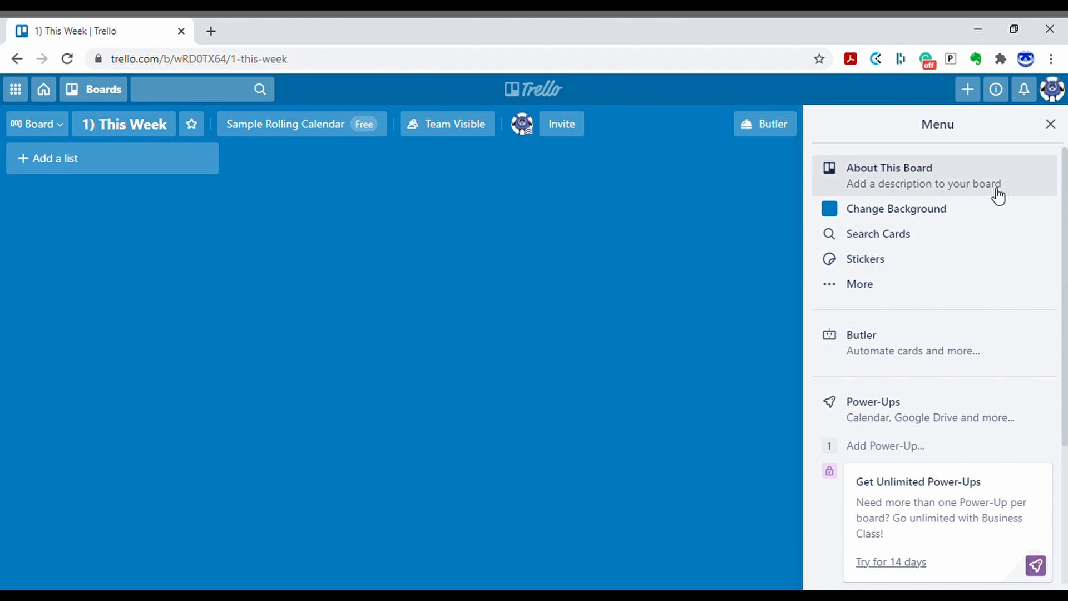
left_click(1052, 123)
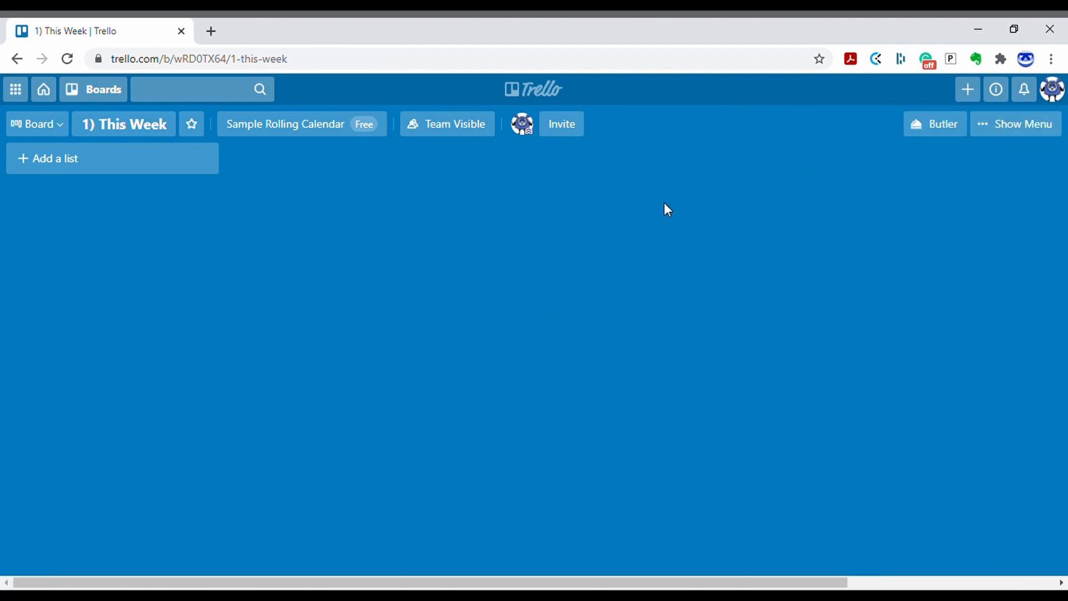
Return to the Sample Rolling Calendar team page and start a second board
left_click(311, 126)
left_click(294, 218)
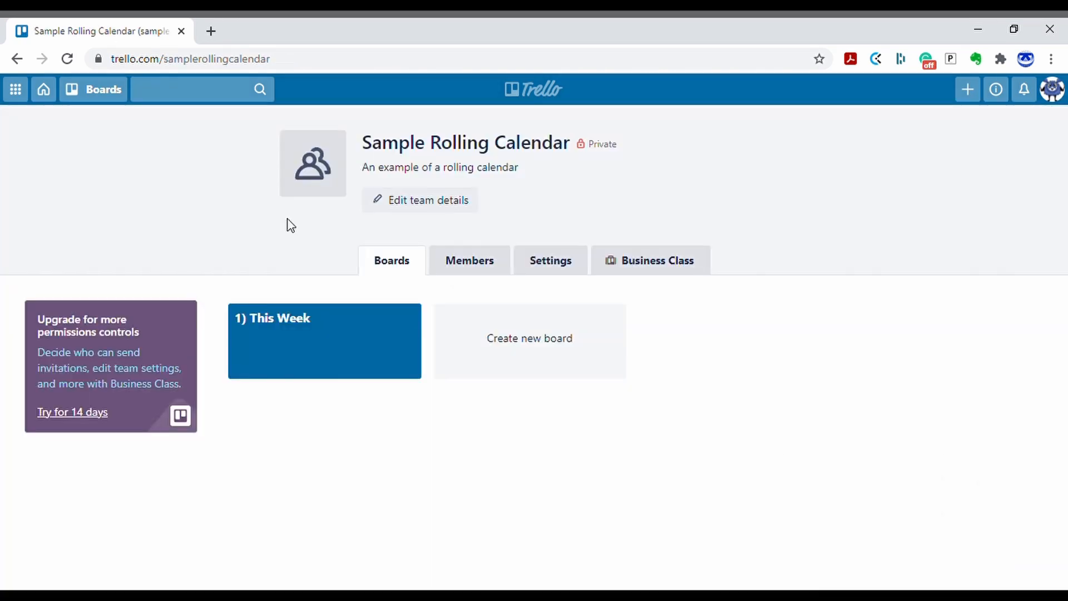
left_click(509, 339)
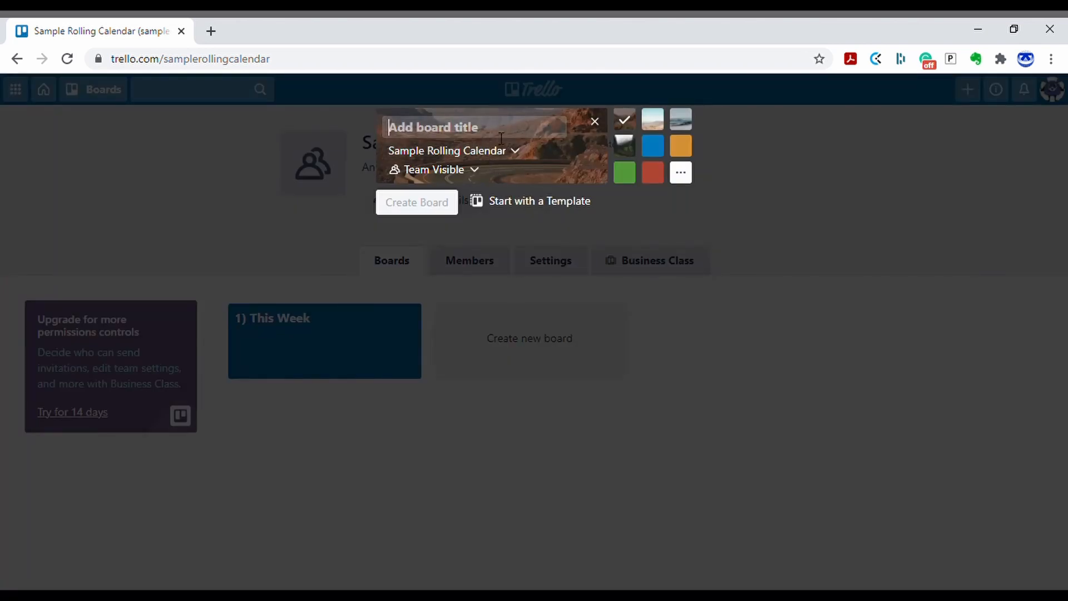
type("This M")
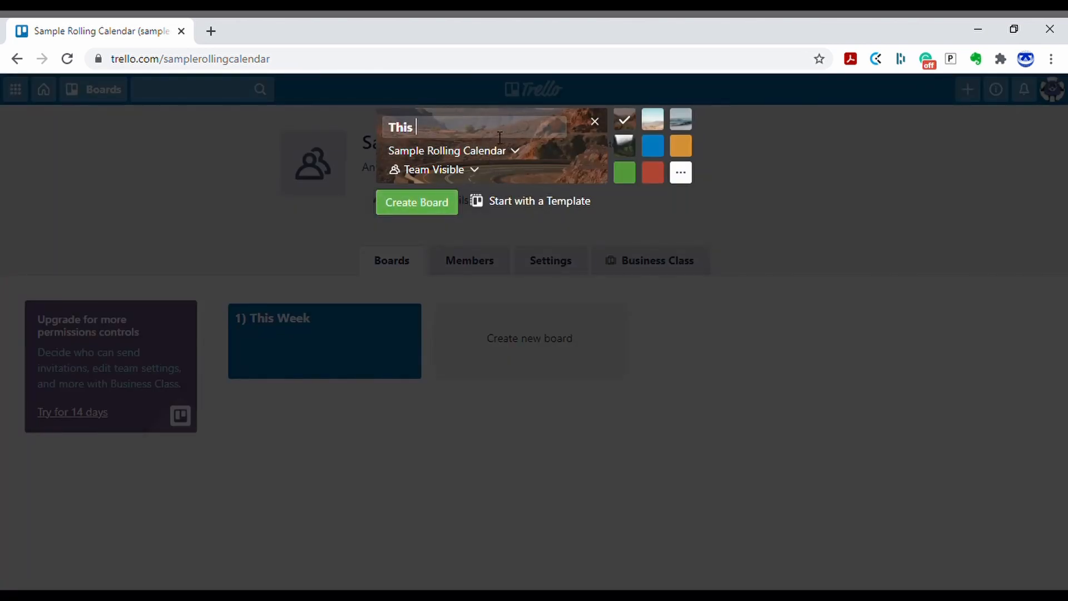
key("BackSpace")
key("BackSpace")
key("BackSpace")
key("BackSpace")
key("BackSpace")
key("BackSpace")
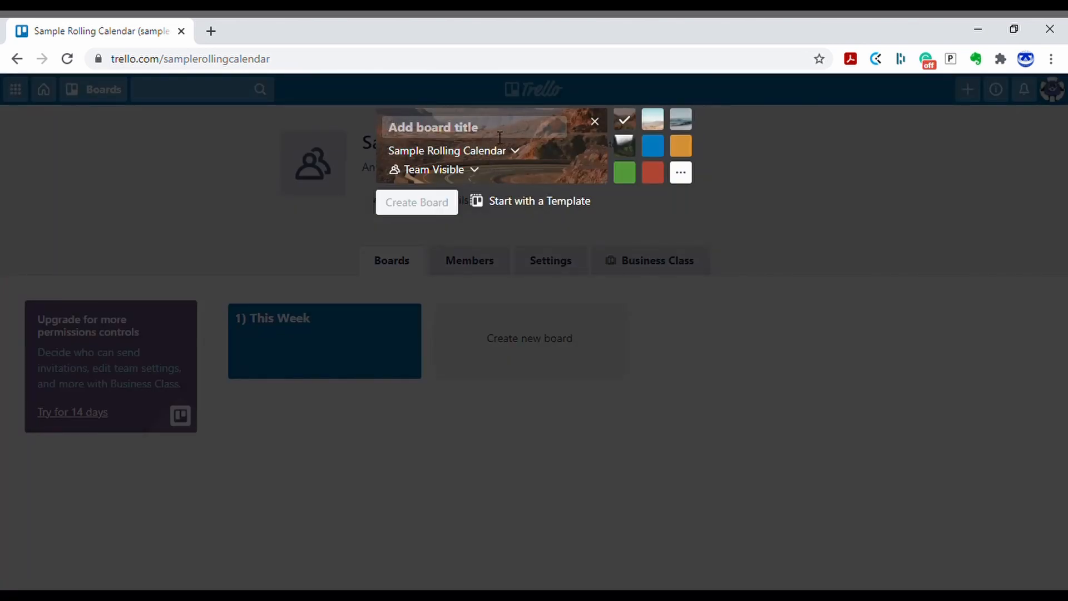
Title the new board "2) This Month", give it an orange background, create it and close its side menu
type("2) This Month")
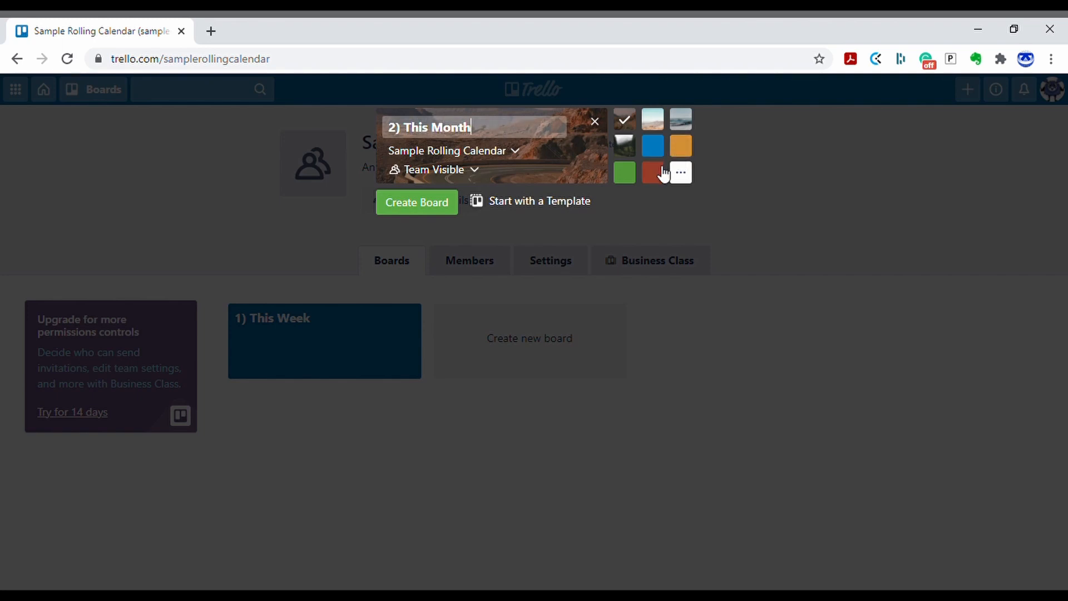
left_click(690, 151)
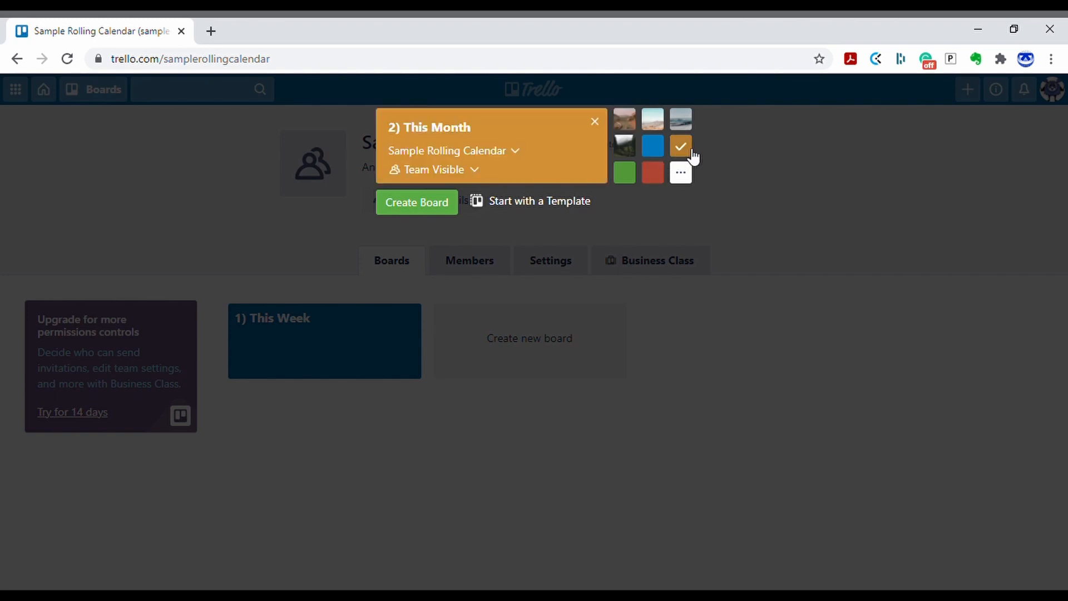
left_click(435, 204)
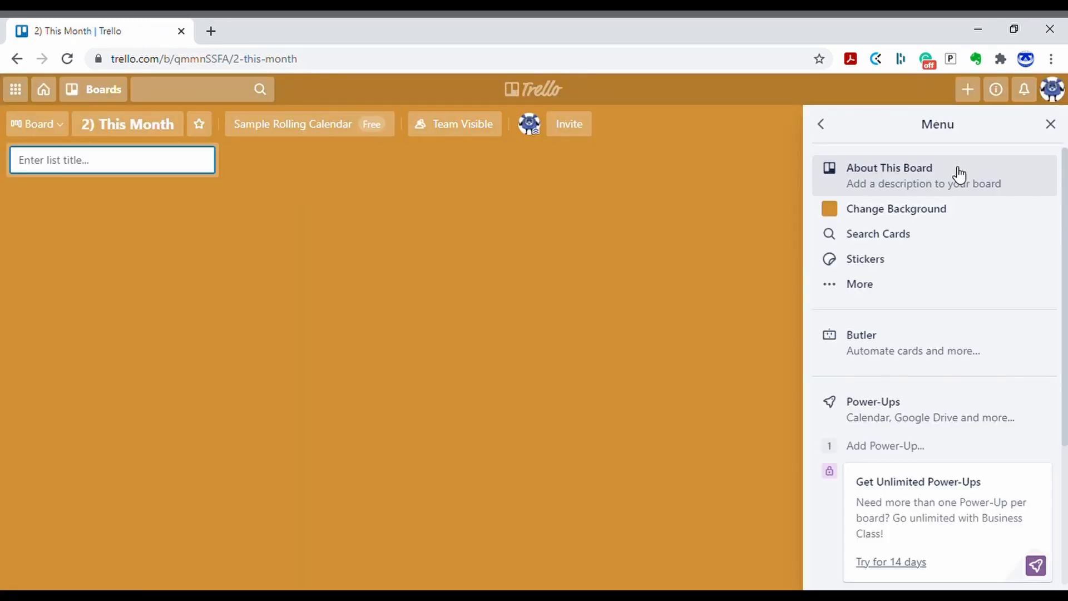
left_click(1052, 125)
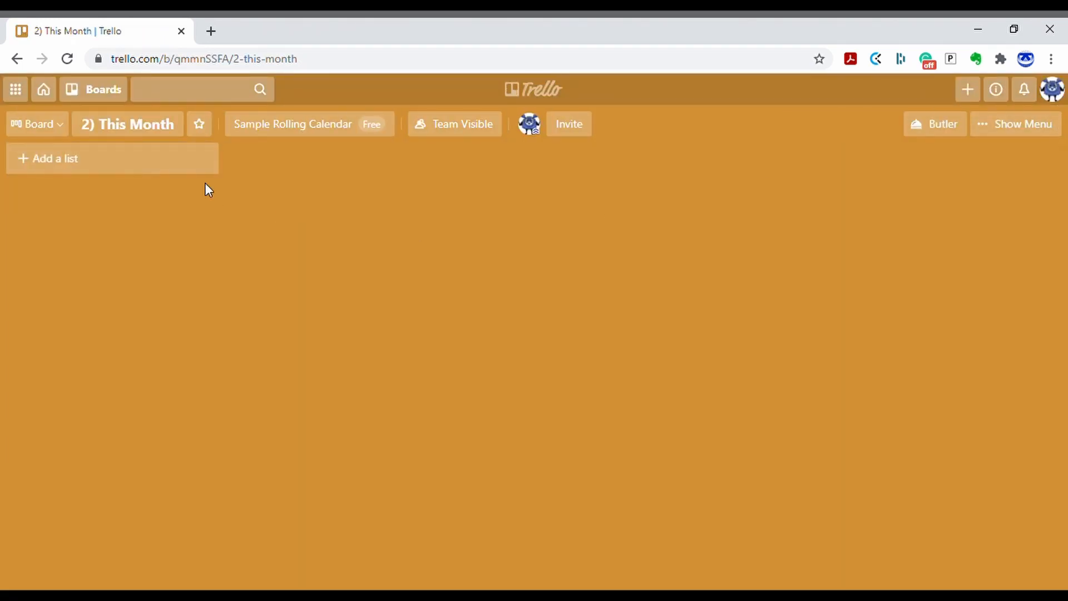
Go back to the Sample Rolling Calendar team page and start a third board
left_click(310, 130)
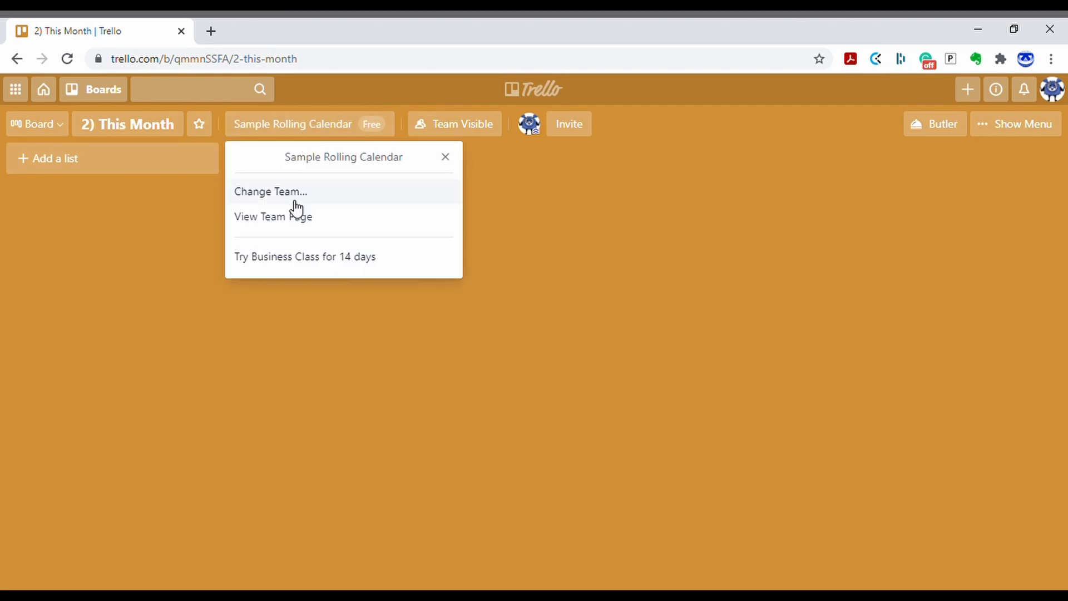
left_click(287, 217)
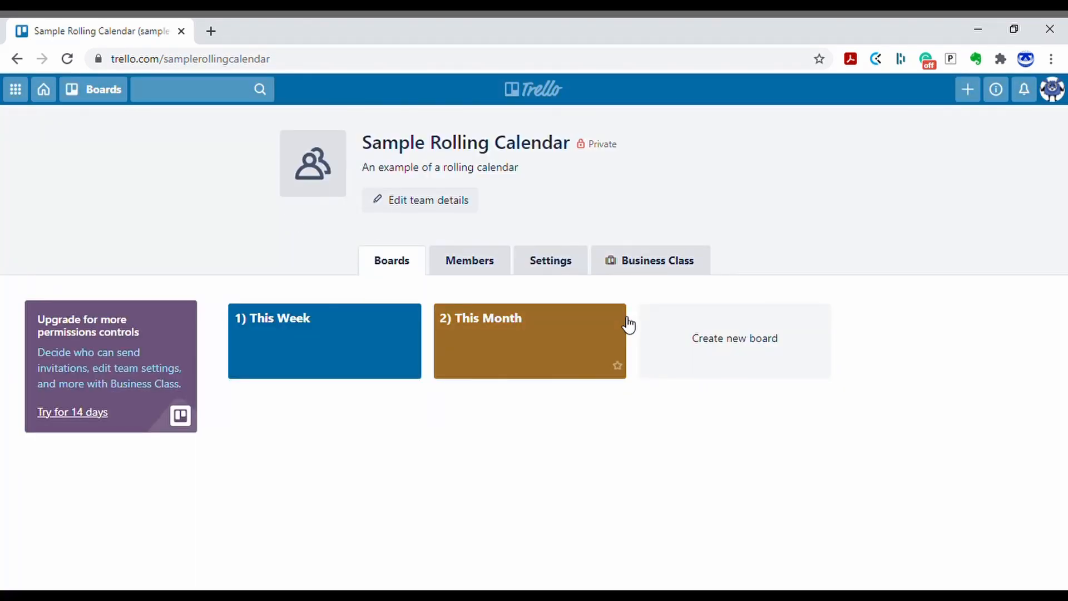
left_click(703, 332)
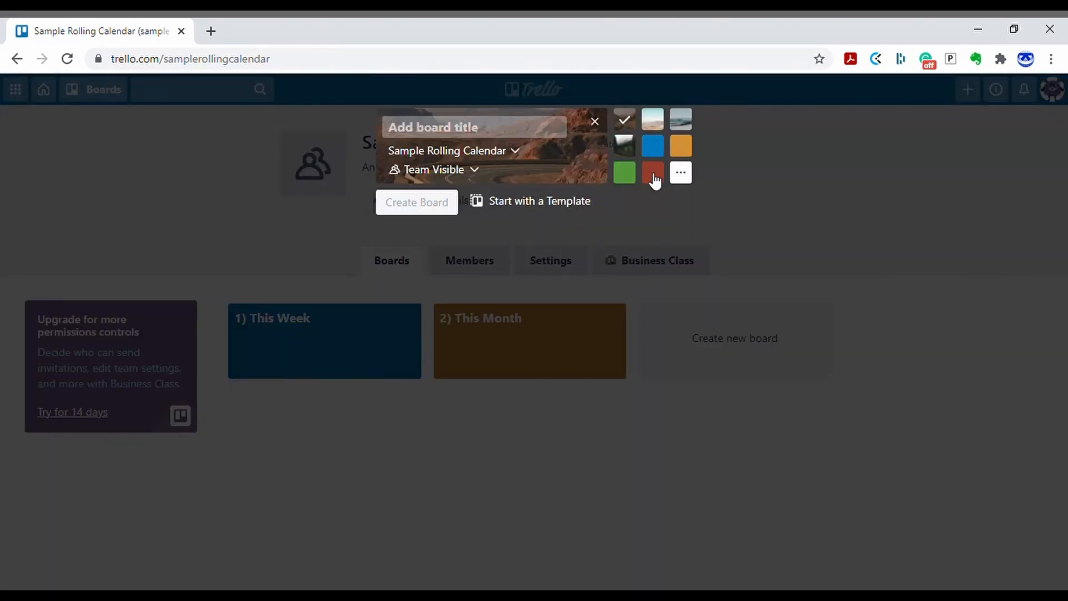
left_click(630, 177)
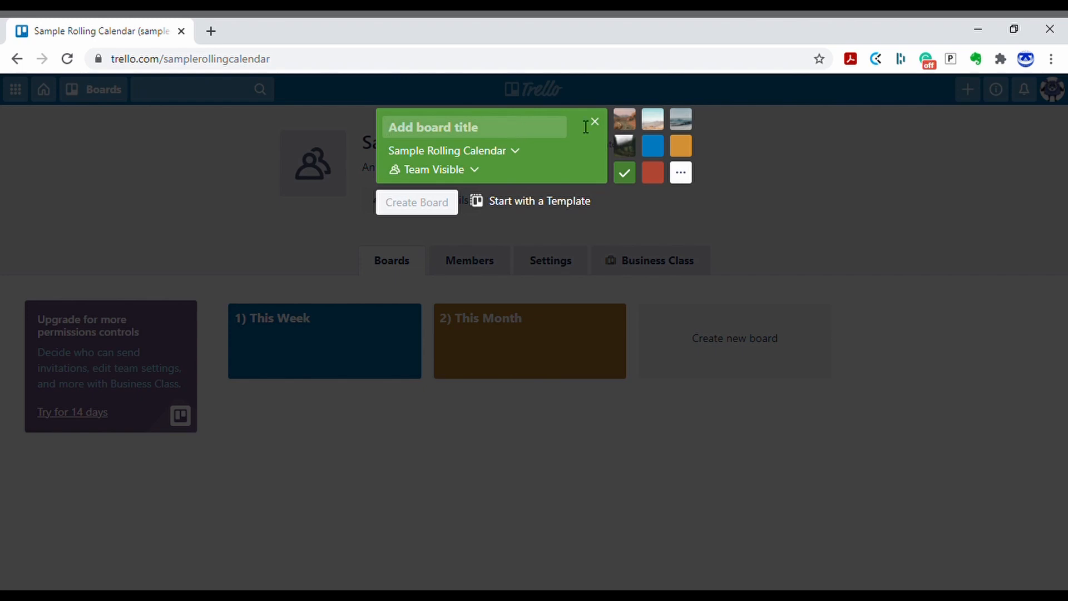
left_click(626, 120)
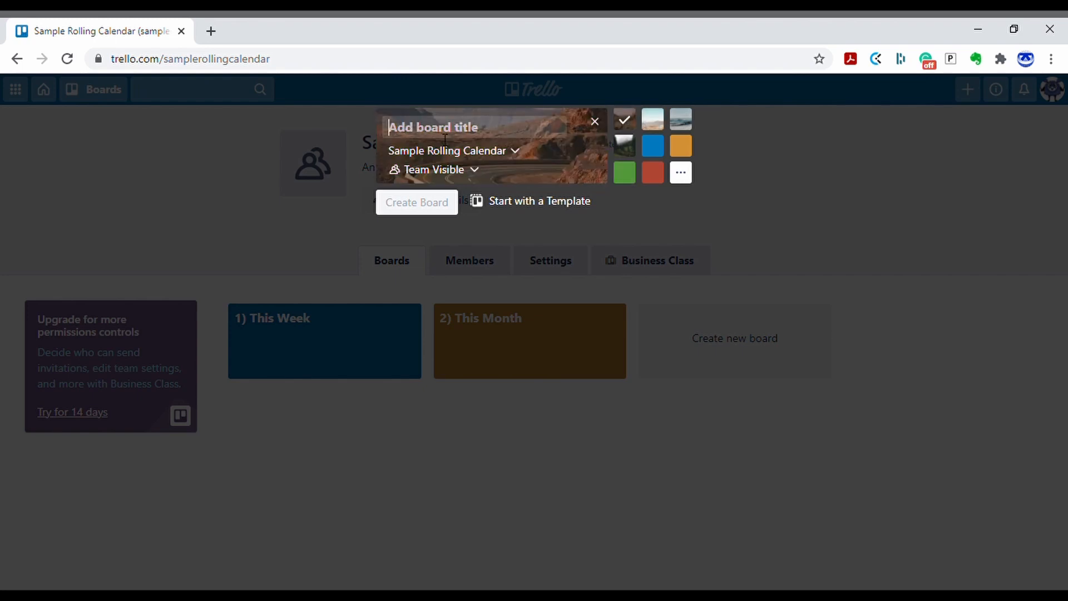
type("This")
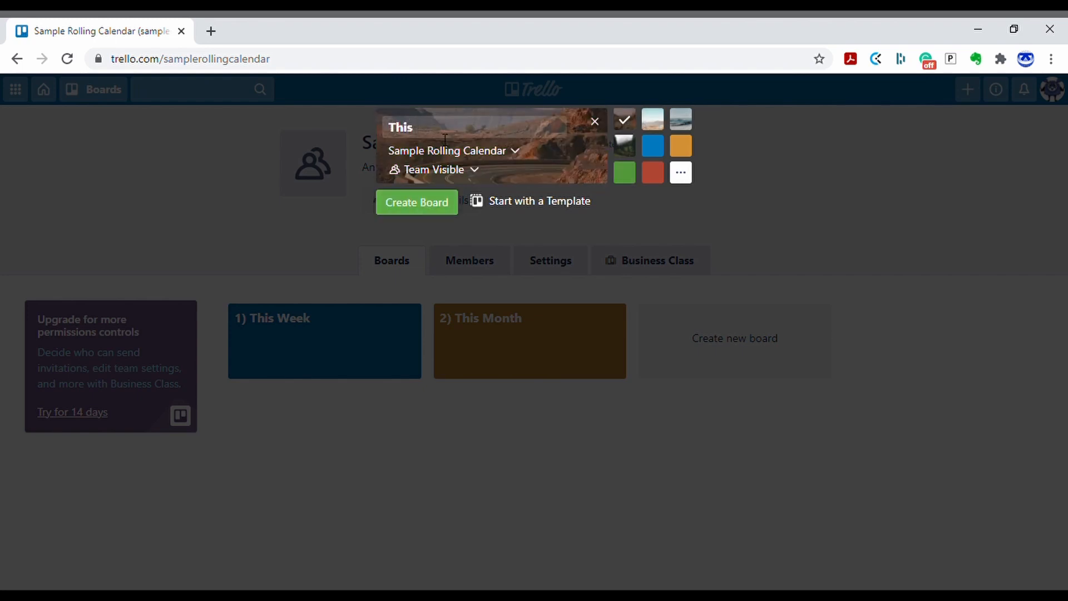
type("3")
key("BackSpace")
key("BackSpace")
key("BackSpace")
key("BackSpace")
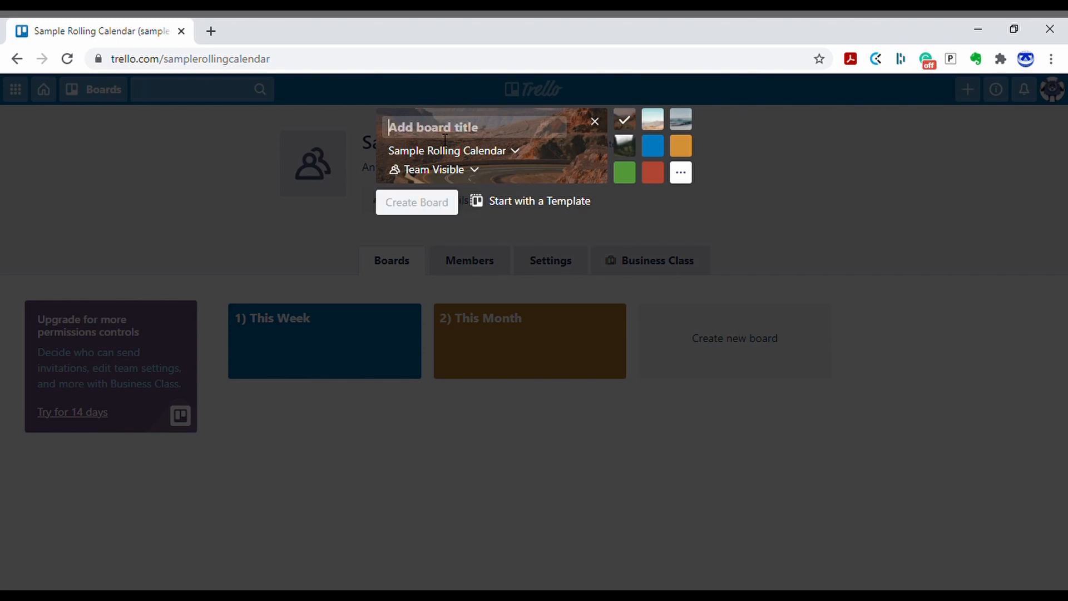
Create the team-visible board as "3) This Year" with the desert road photo background
type("3) This")
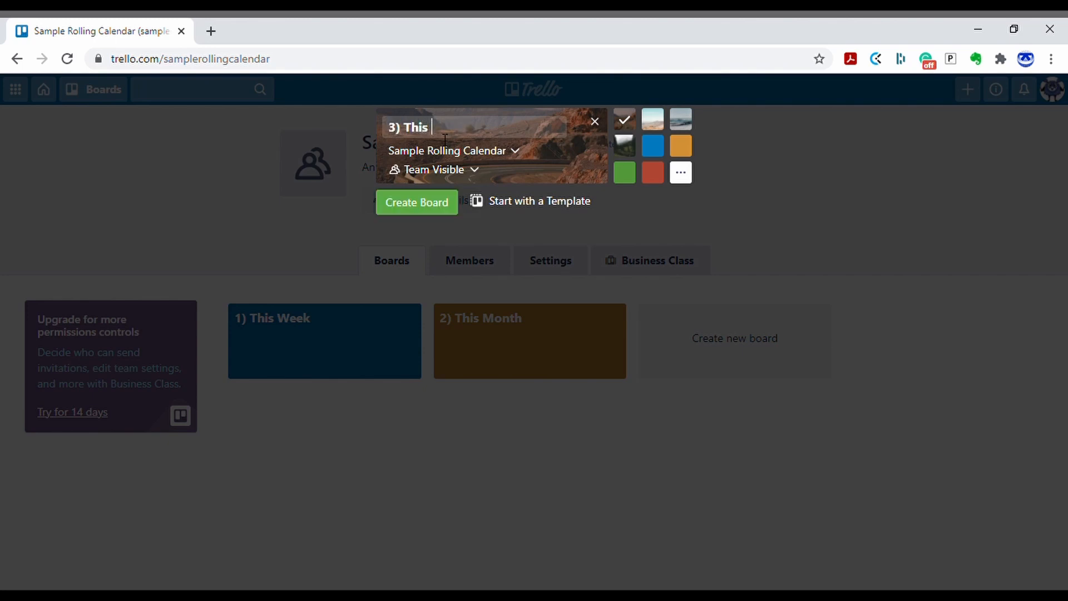
type(" Year")
left_click(430, 202)
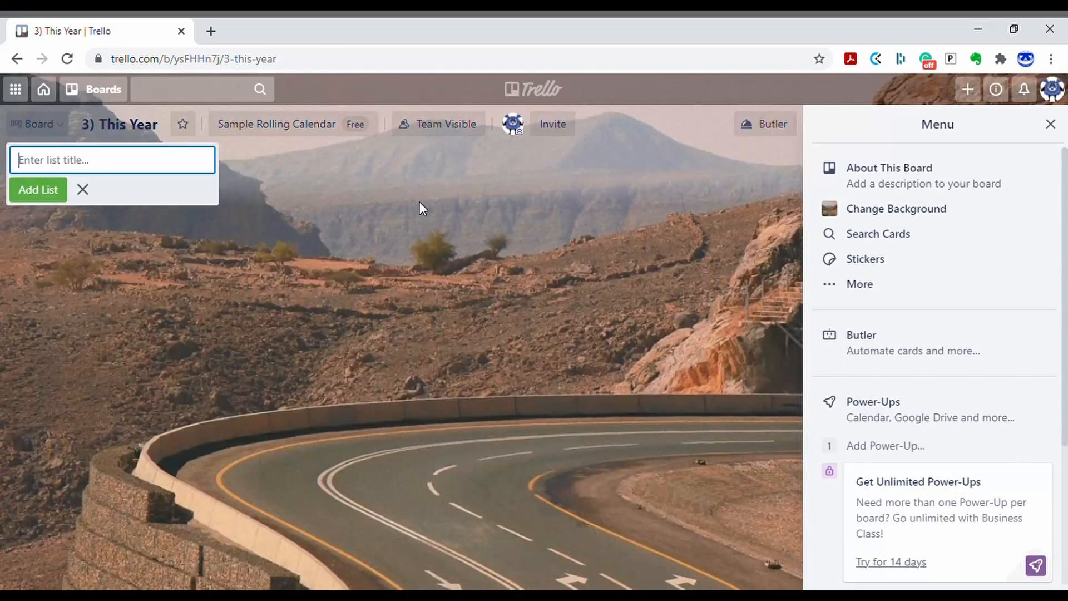
Change the 3) This Year board's background to the aerial beach and palm trees photo, and close the board menu
left_click(912, 210)
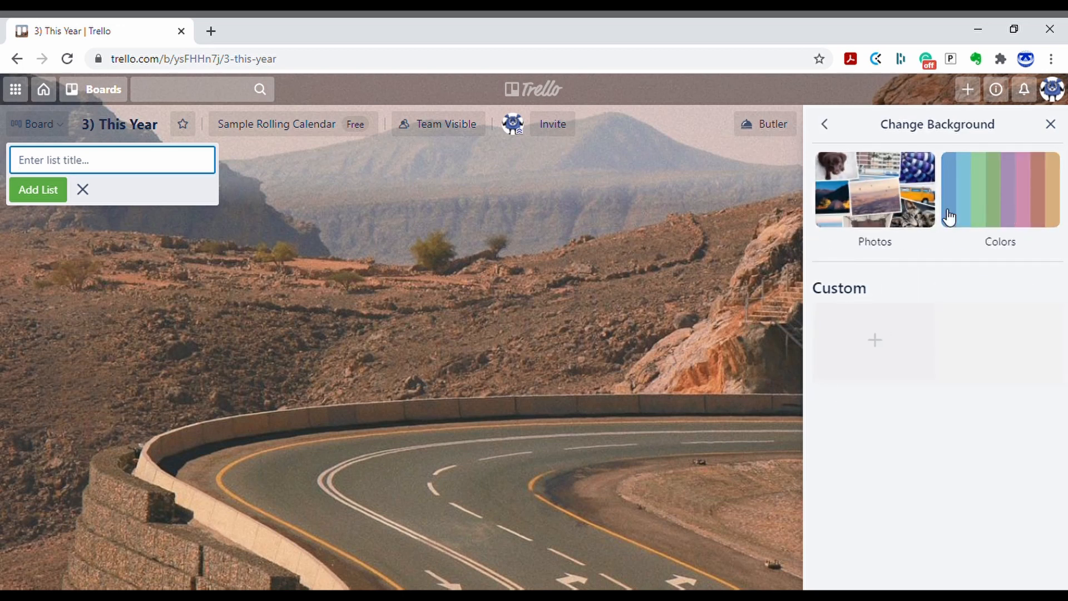
left_click(890, 208)
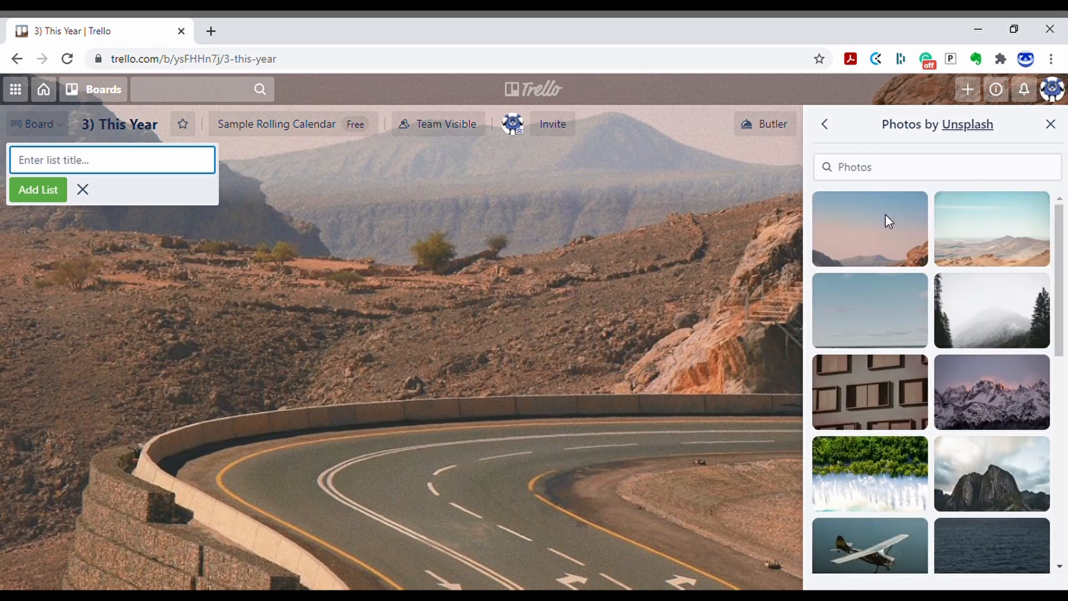
left_click(903, 464)
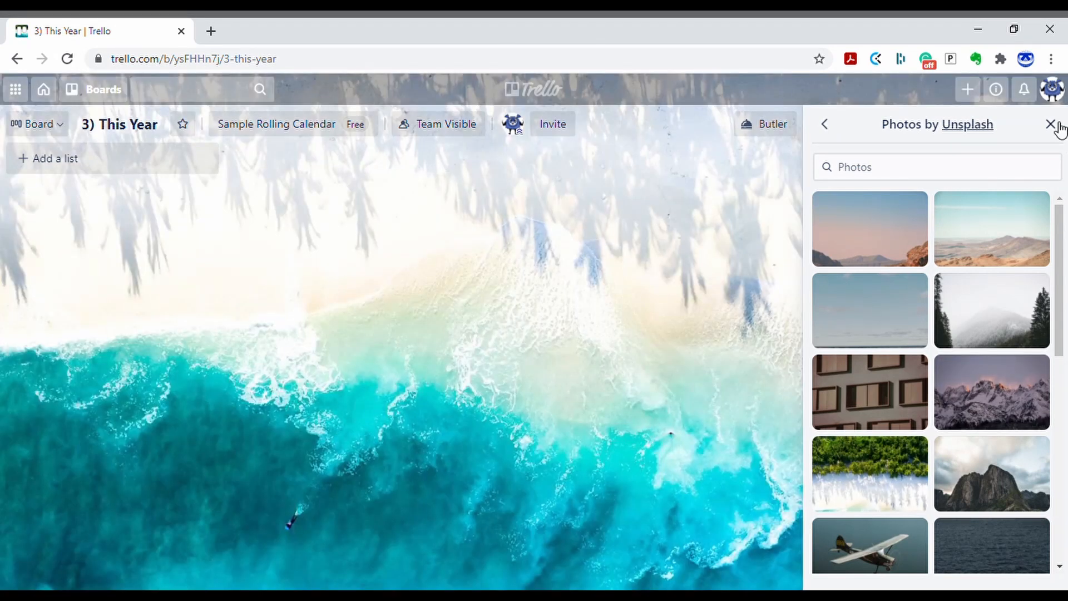
left_click(1051, 124)
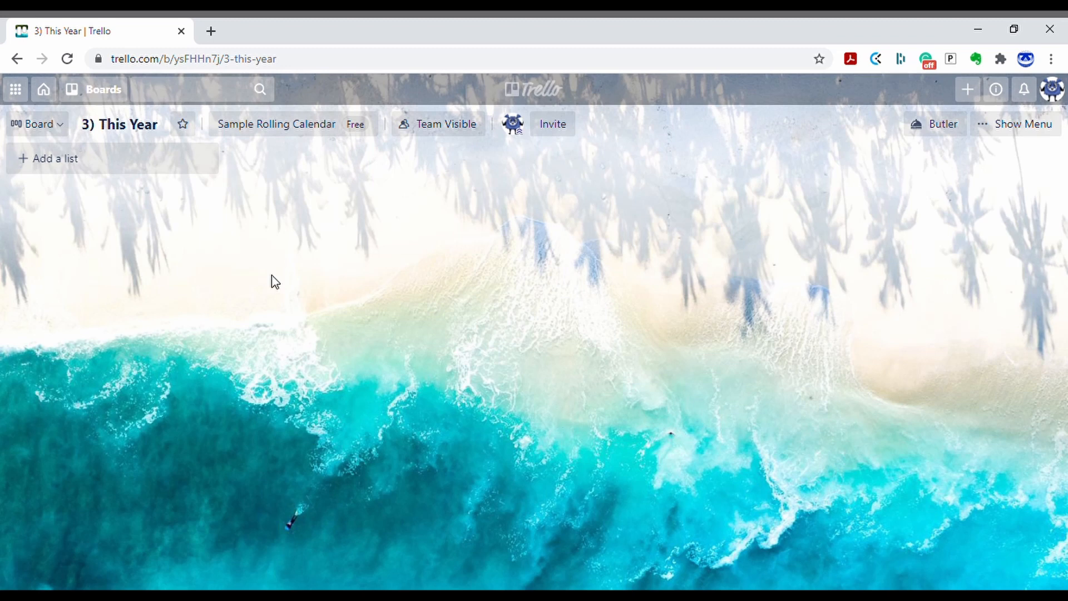
Star all three boards on the Sample Rolling Calendar team page and check them among the starred boards
left_click(85, 99)
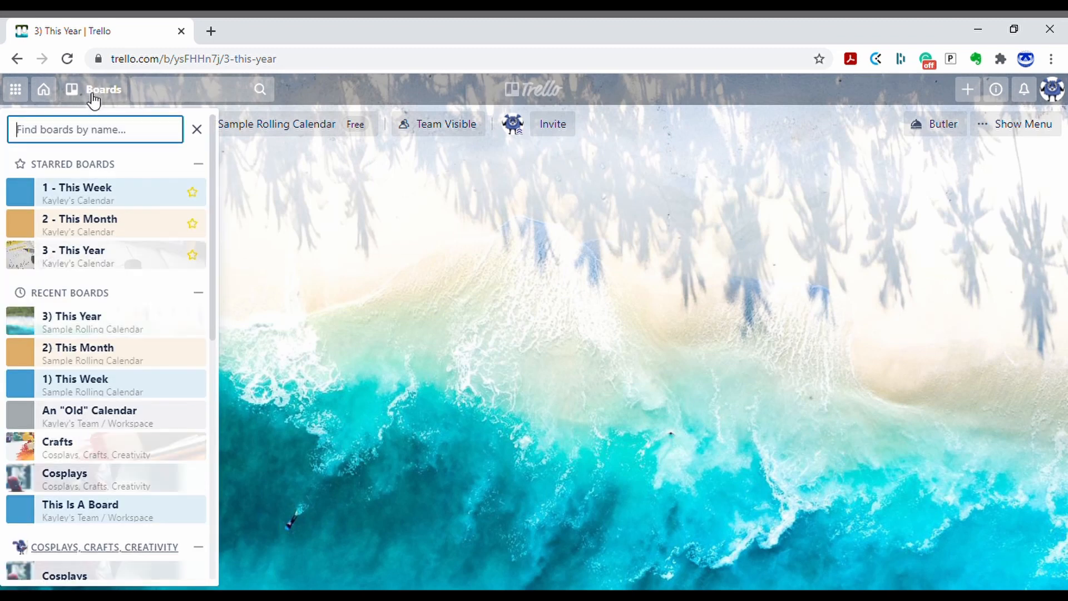
left_click(305, 133)
left_click(278, 219)
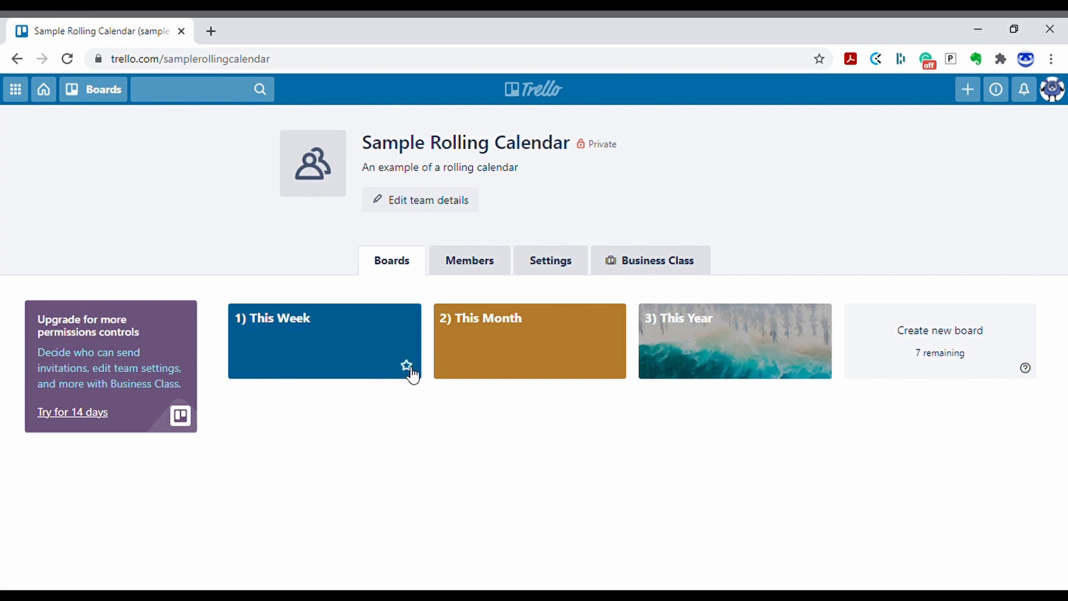
left_click(407, 365)
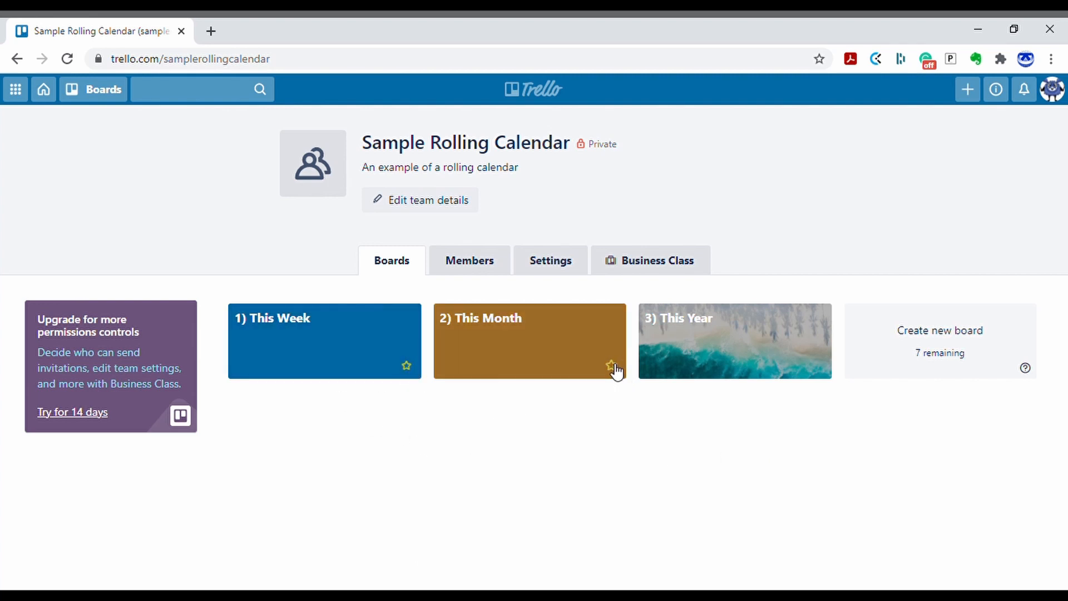
left_click(612, 366)
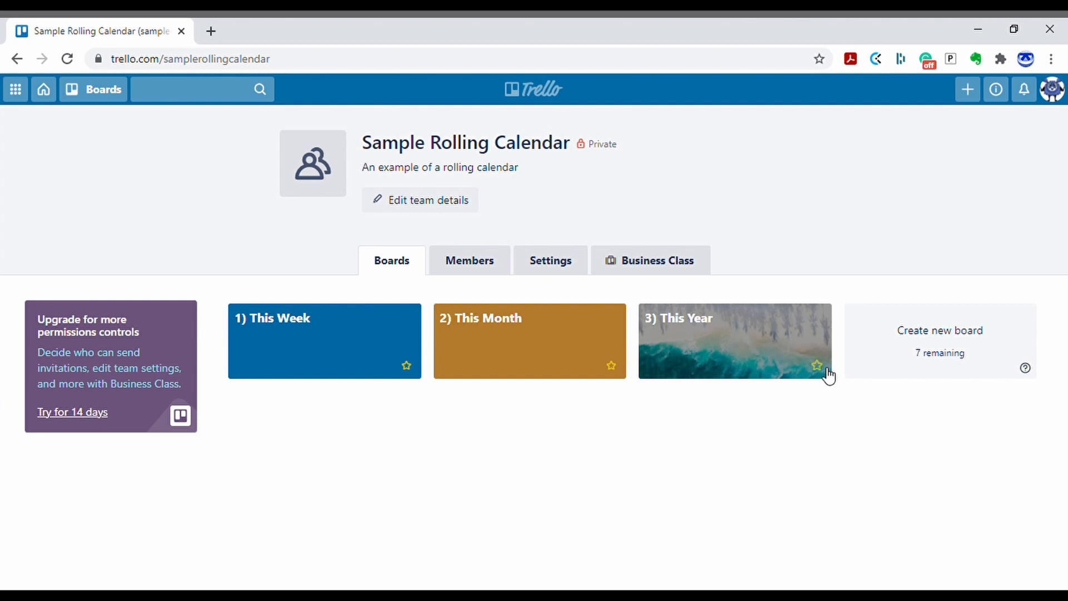
left_click(818, 366)
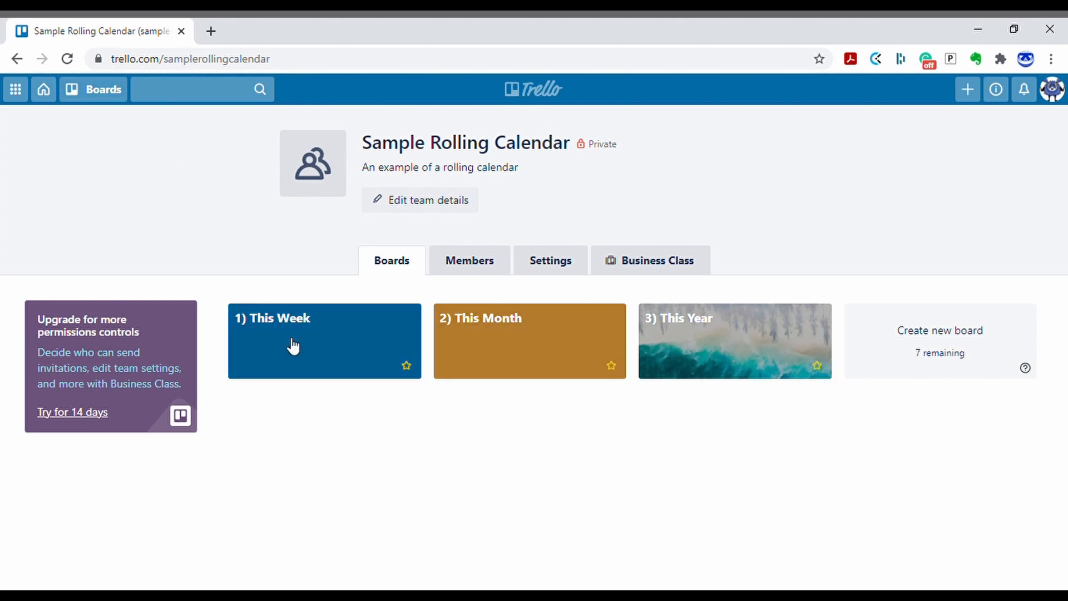
left_click(104, 92)
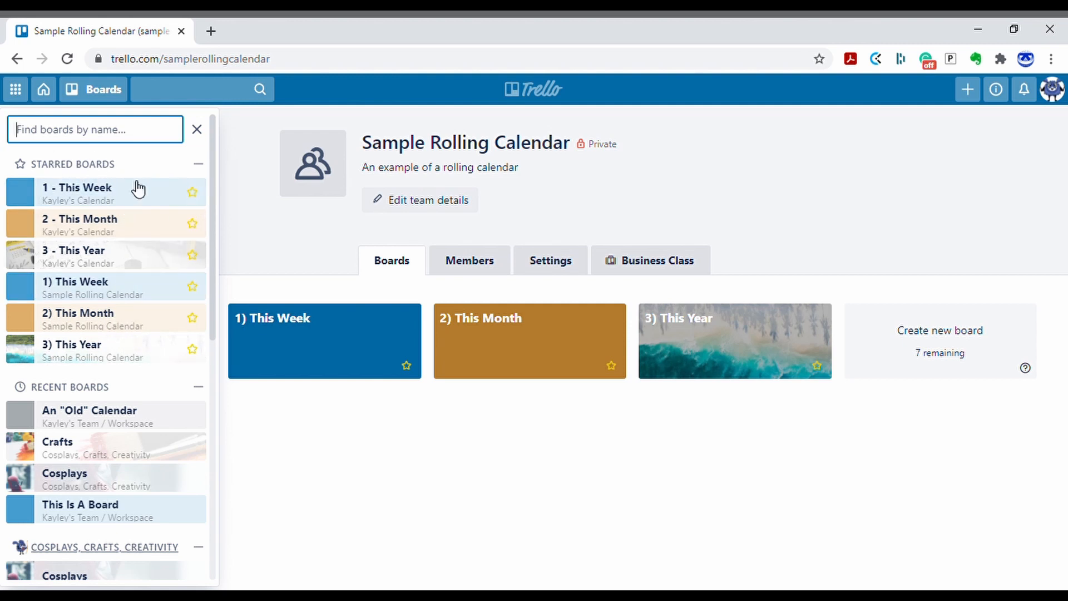
left_click(197, 131)
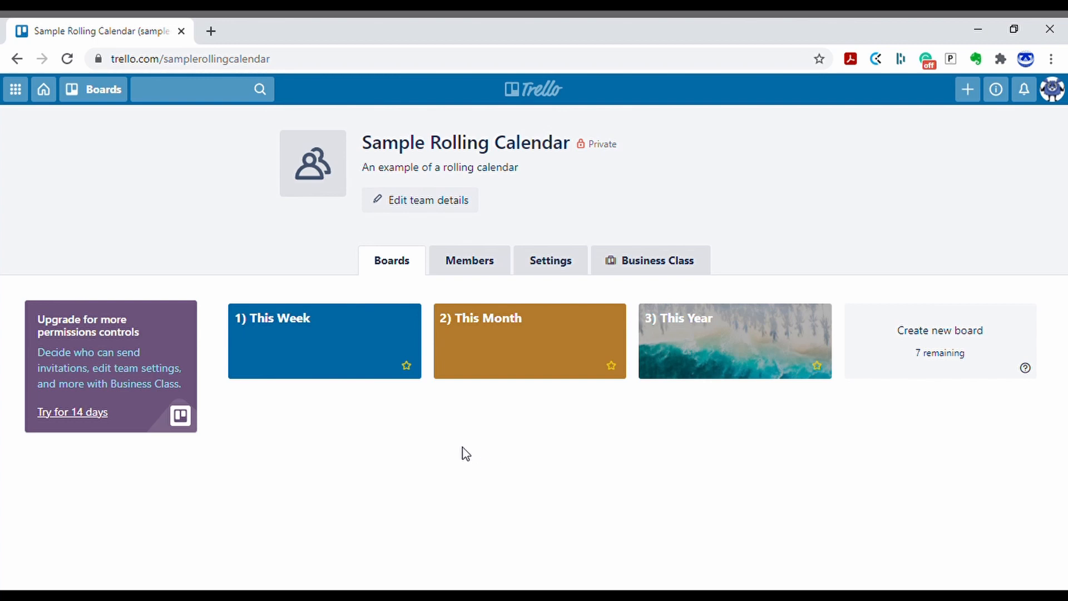
Open the 1) This Week board and add two lists titled "Catch All" and "Projects"
left_click(316, 340)
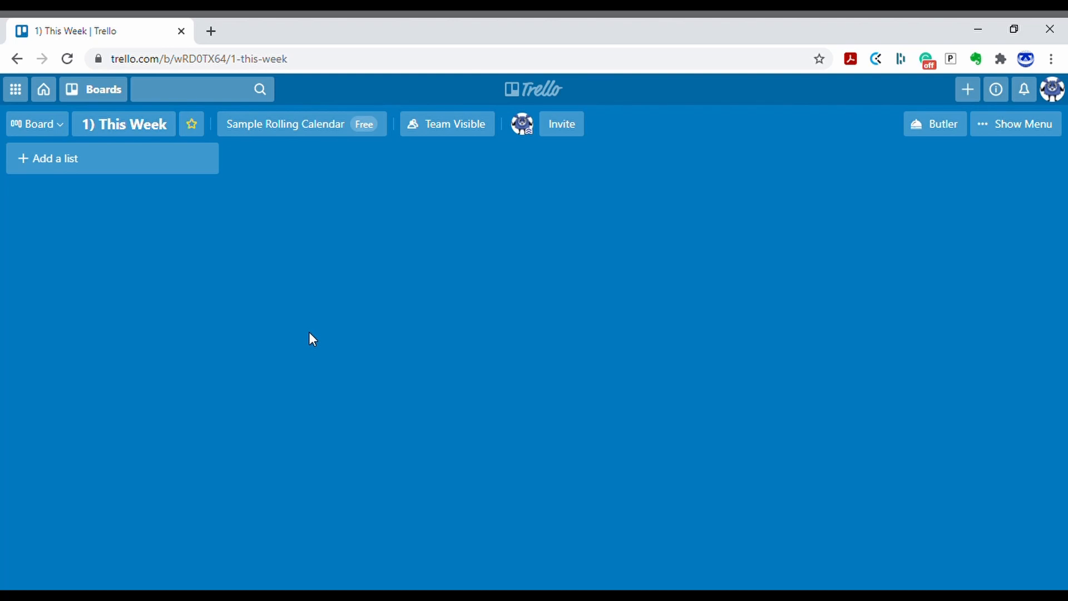
left_click(178, 169)
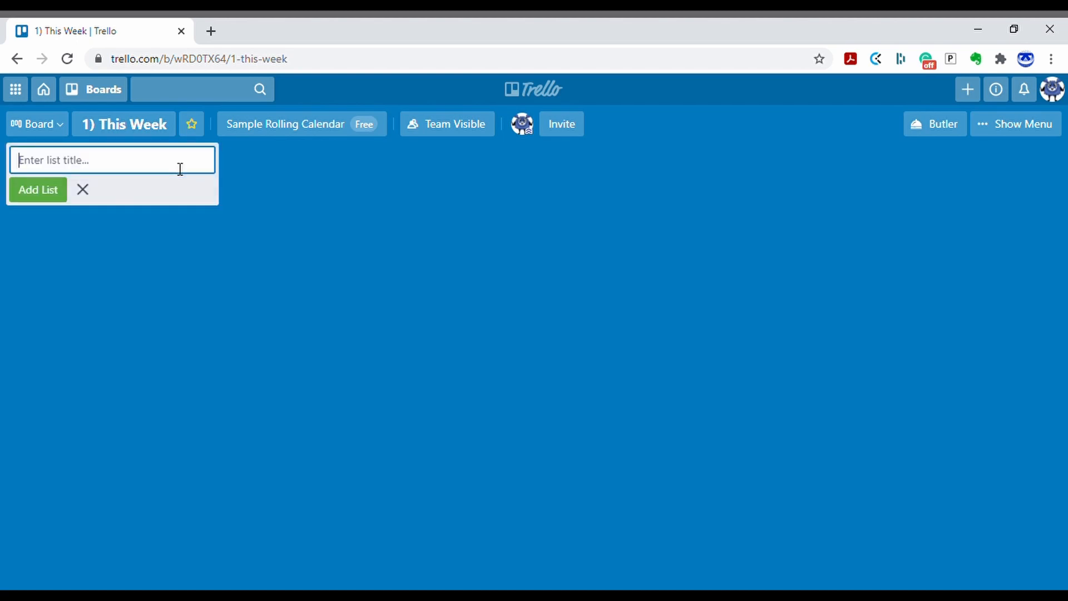
type("Catch All")
key("Return")
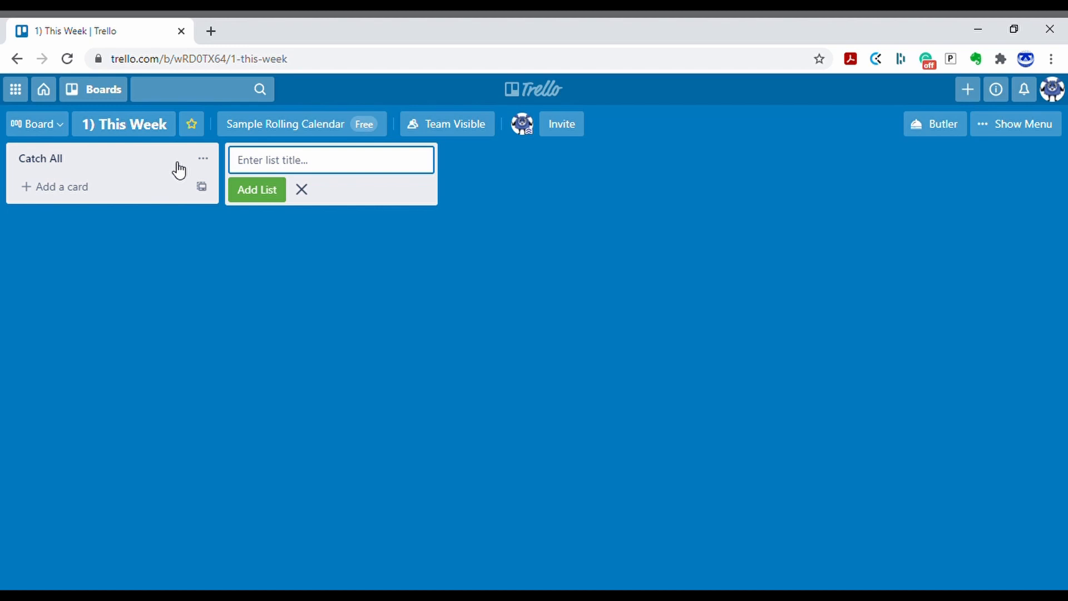
type("Projects")
key("Return")
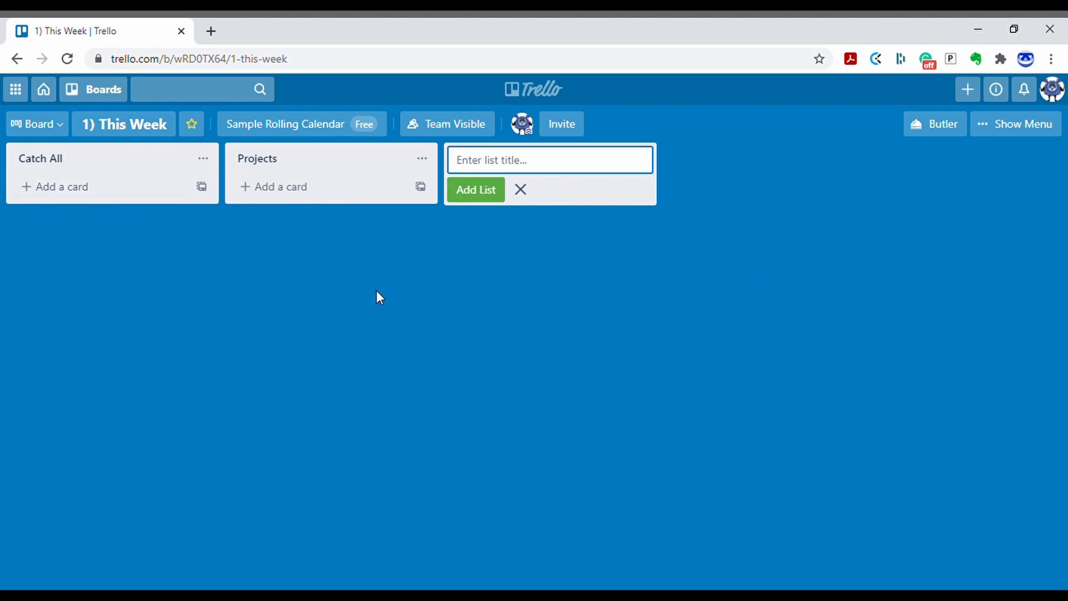
Add a card titled "Big Project" to the Projects list
left_click(322, 192)
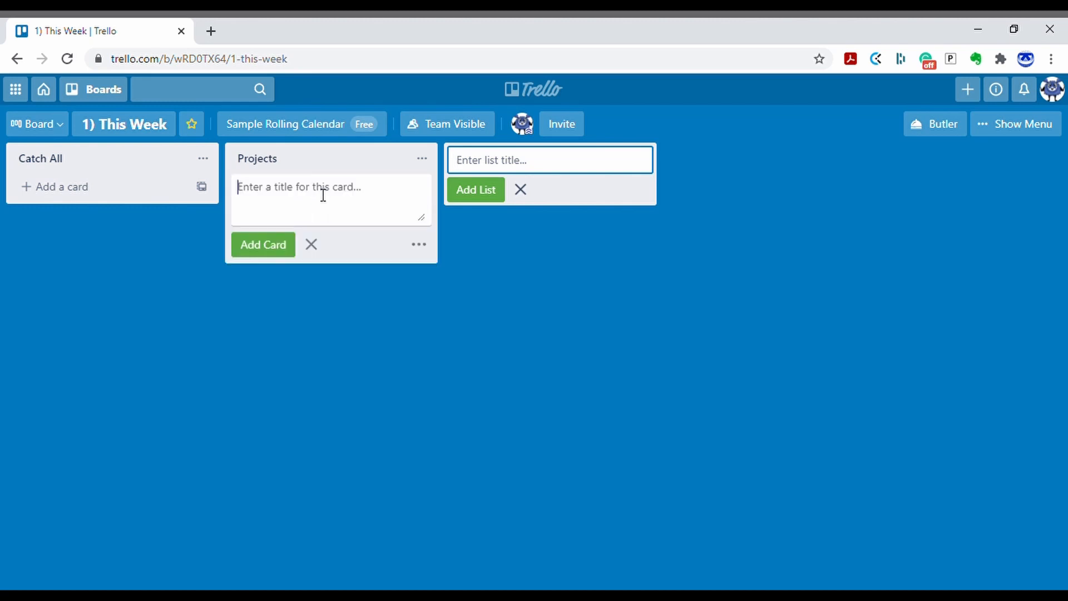
type("Big P")
key("BackSpace")
key("BackSpace")
key("BackSpace")
key("BackSpace")
key("BackSpace")
type("Big Project")
key("Return")
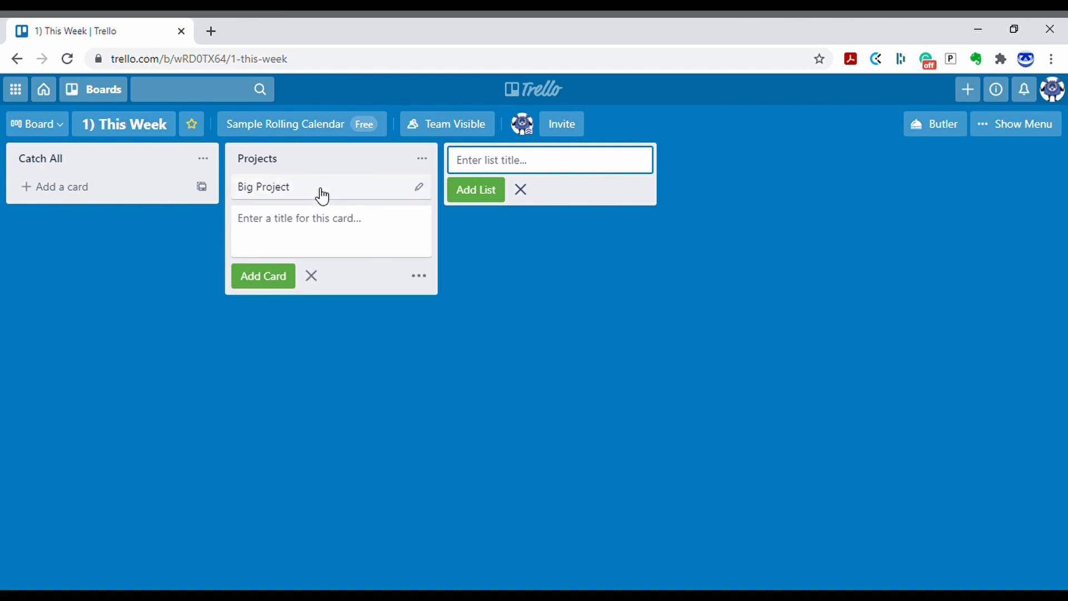
left_click(418, 190)
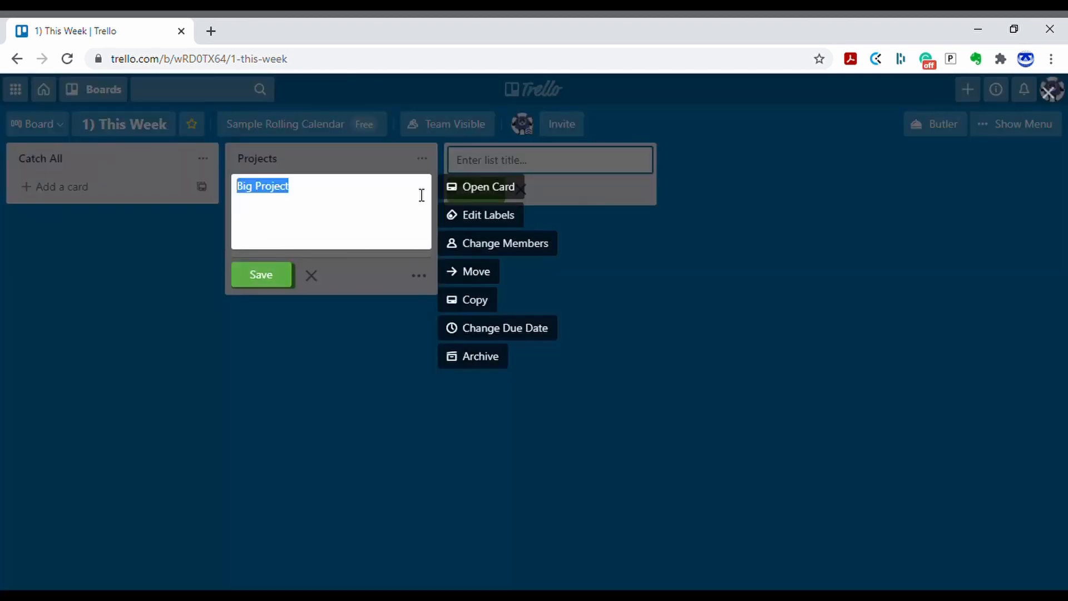
left_click(488, 219)
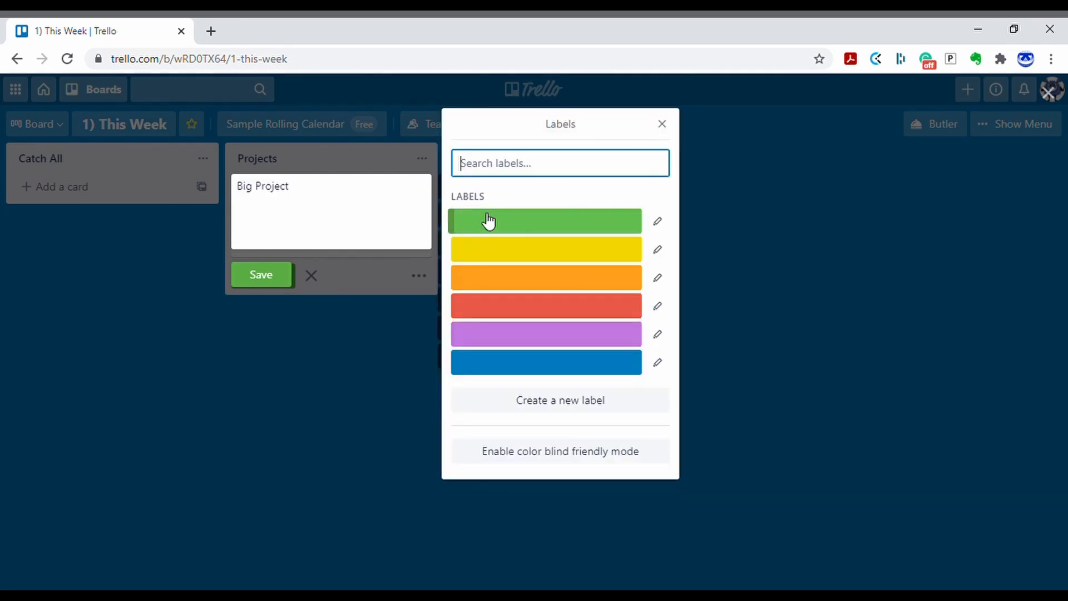
left_click(664, 125)
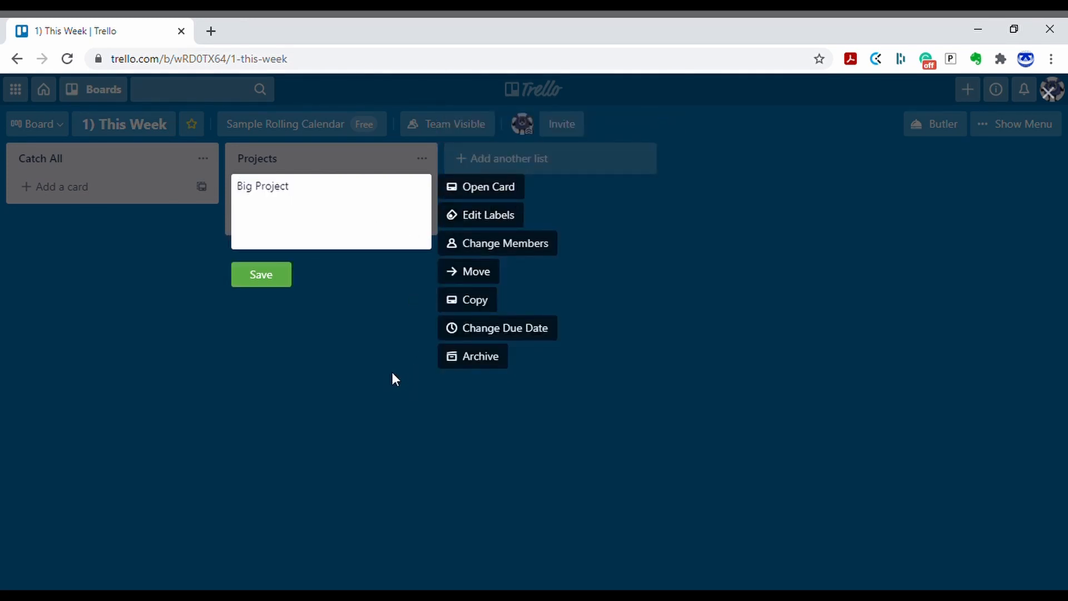
left_click(269, 275)
Open the Big Project card and give it a red cover in the full-card size
left_click(381, 189)
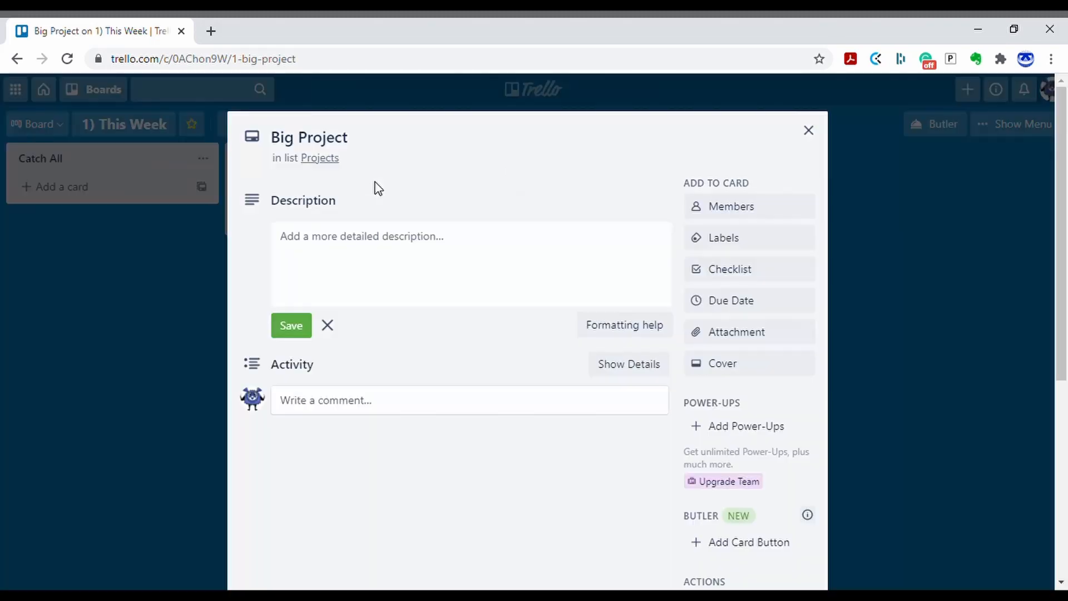
left_click(744, 368)
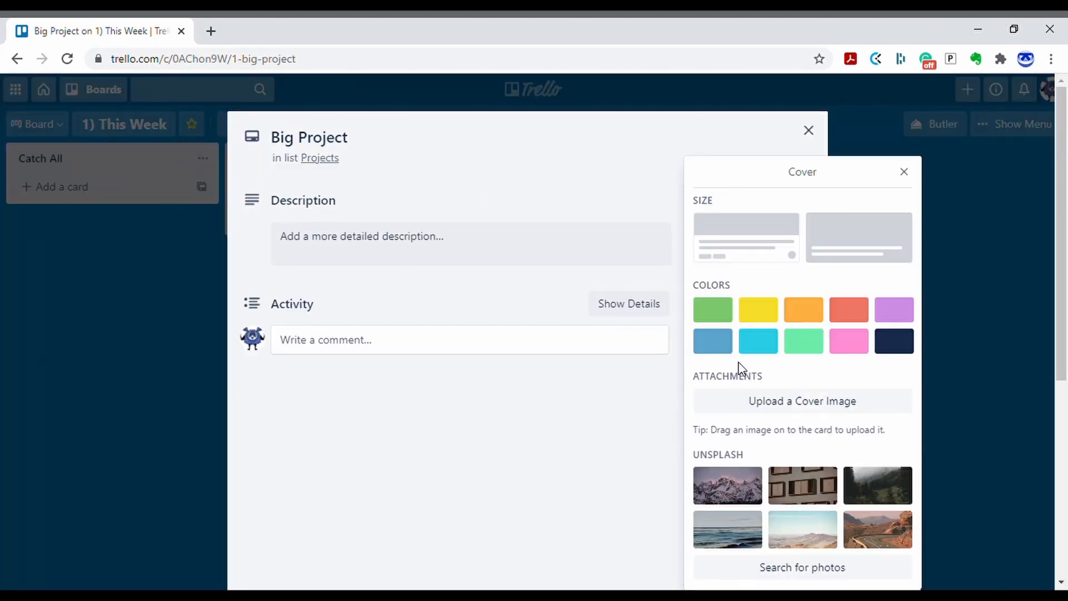
left_click(848, 310)
left_click(857, 225)
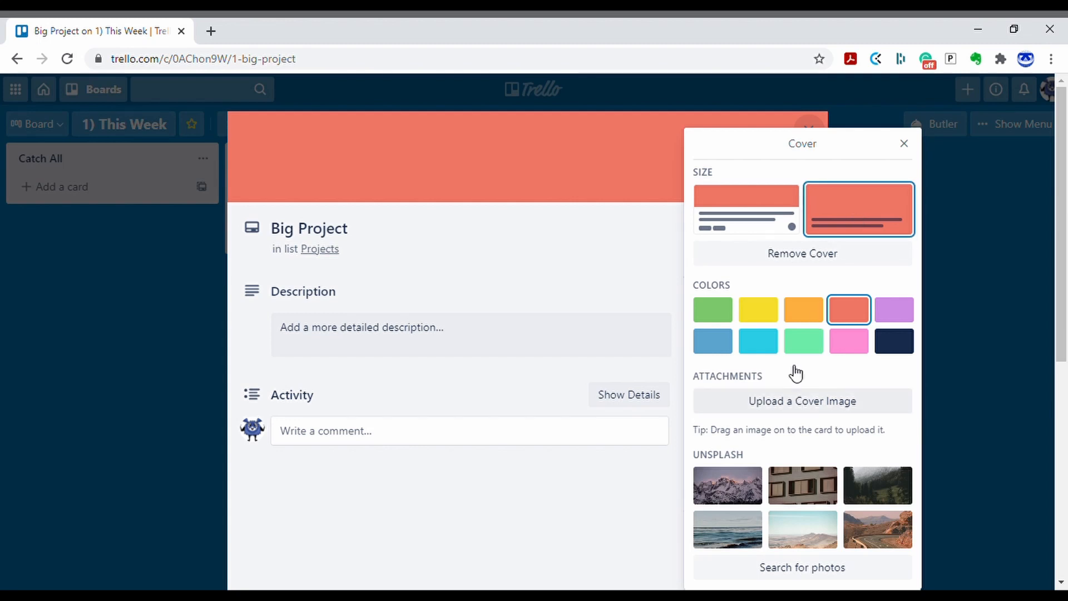
left_click(904, 144)
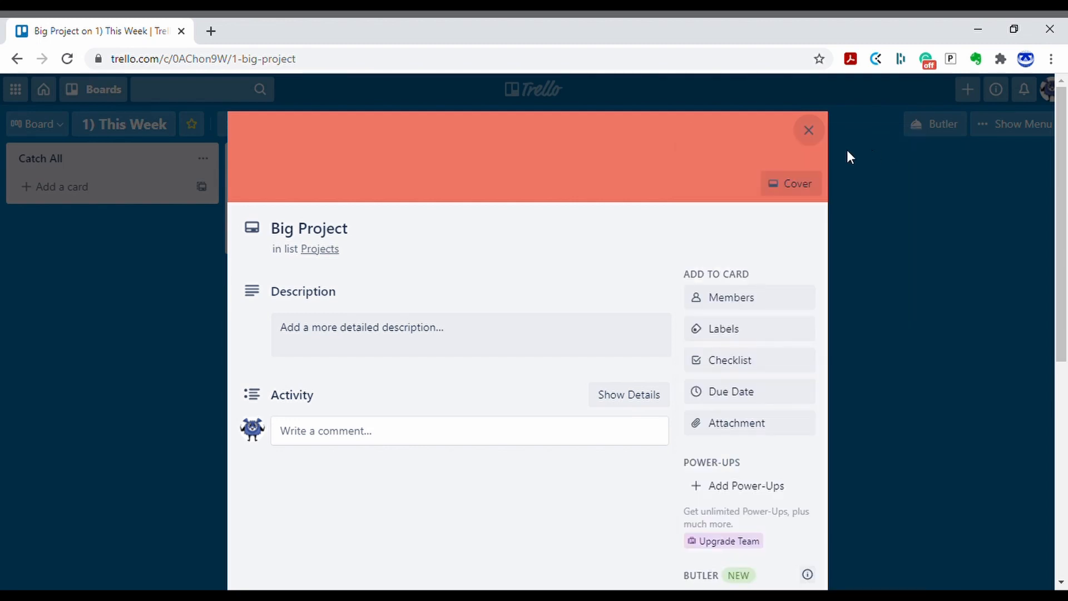
Add a checklist titled "Stuff To Do For BIG Project" to the Big Project card
left_click(722, 362)
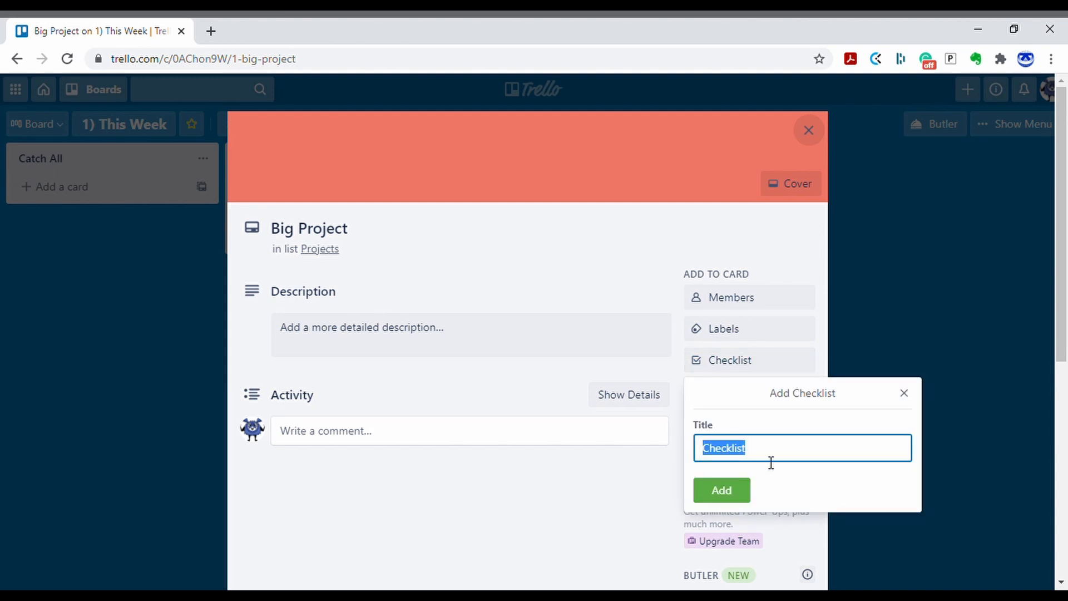
type("Stuff T")
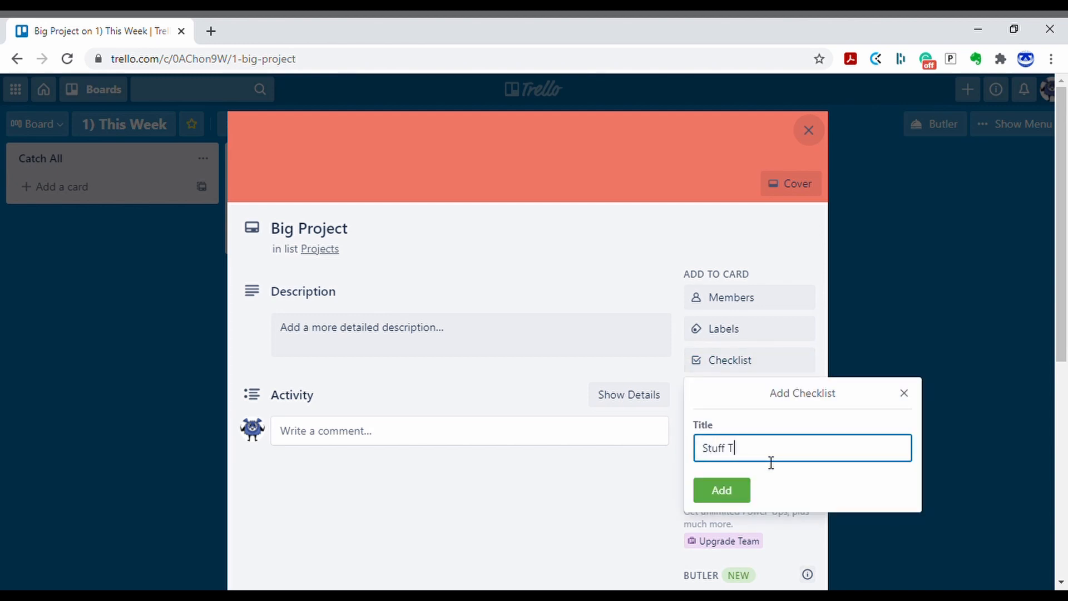
type("o Do For BIG Project")
left_click(728, 497)
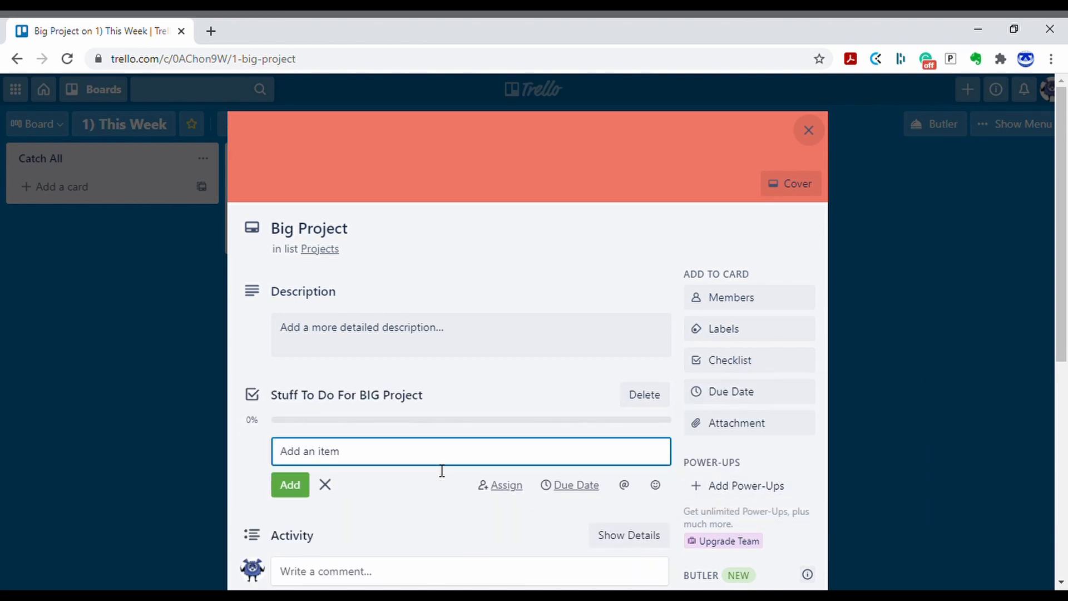
Add the items "Step 1", "Step 2" and "Step 3" to the Big Project checklist
type("Step 1")
key("Return")
type("S")
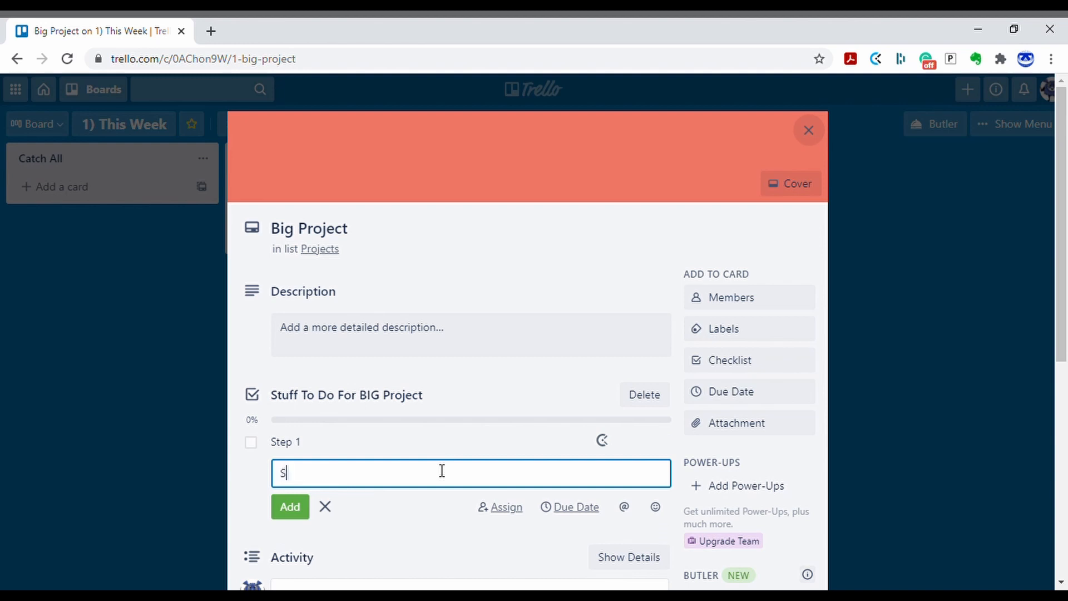
type("tep 2")
key("Return")
type("Step 3")
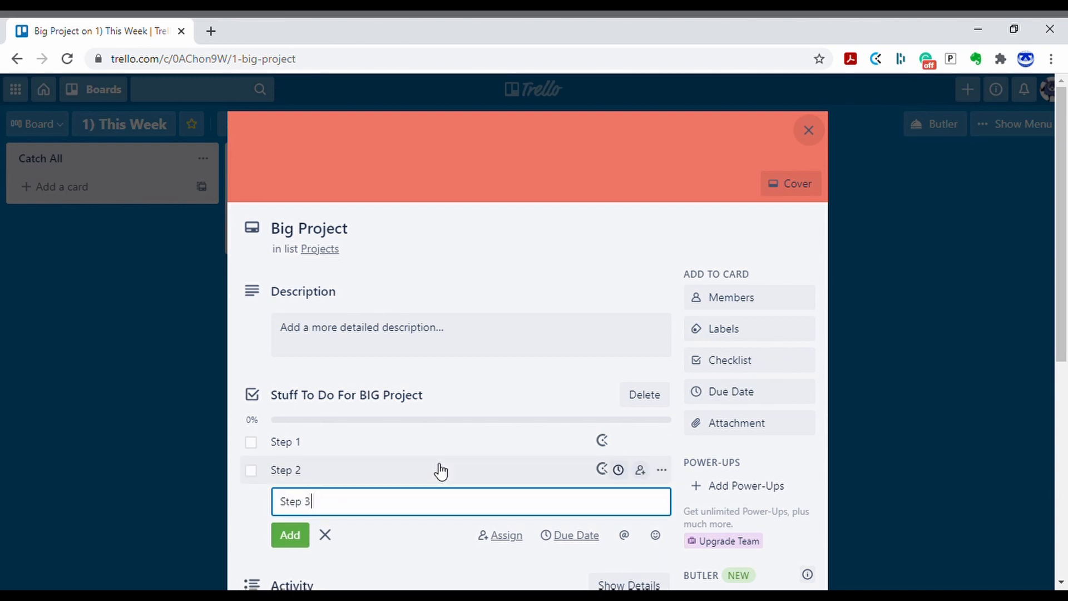
key("Return")
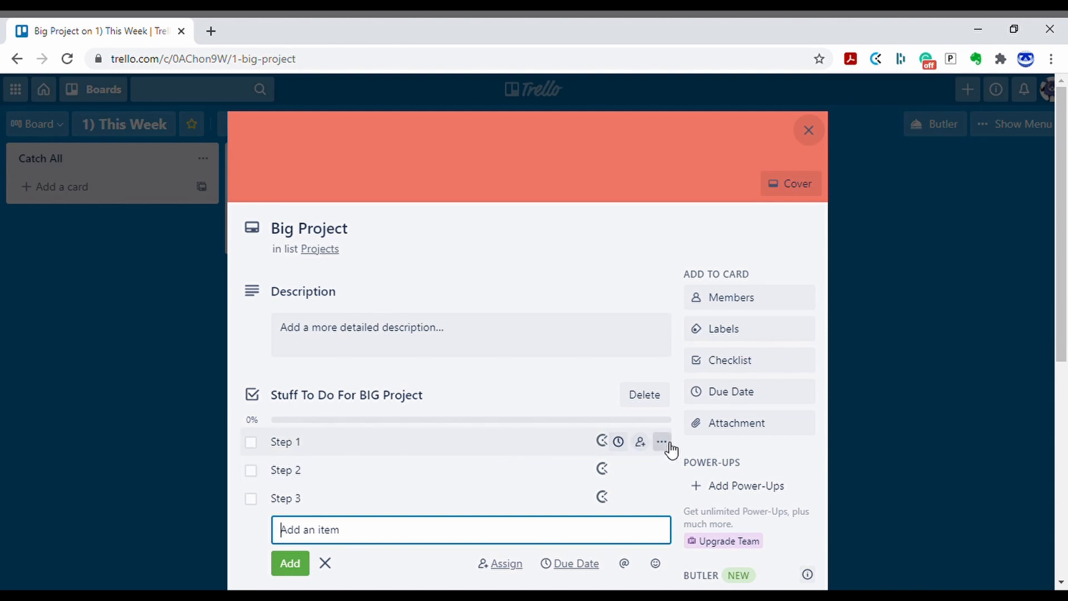
Convert the Step 1 checklist item into its own card and close the Big Project card
left_click(670, 445)
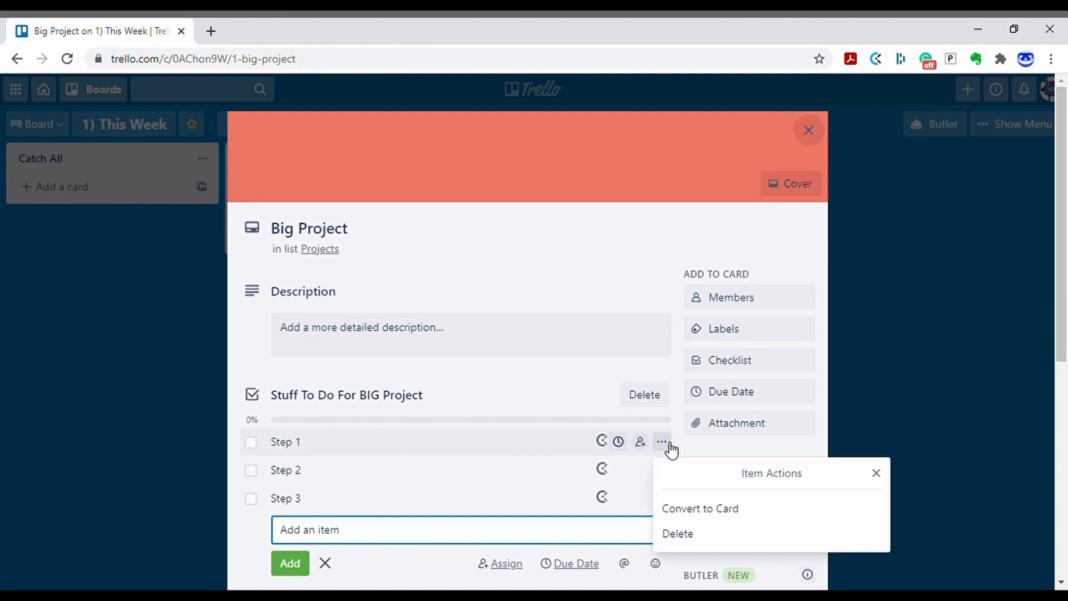
left_click(700, 512)
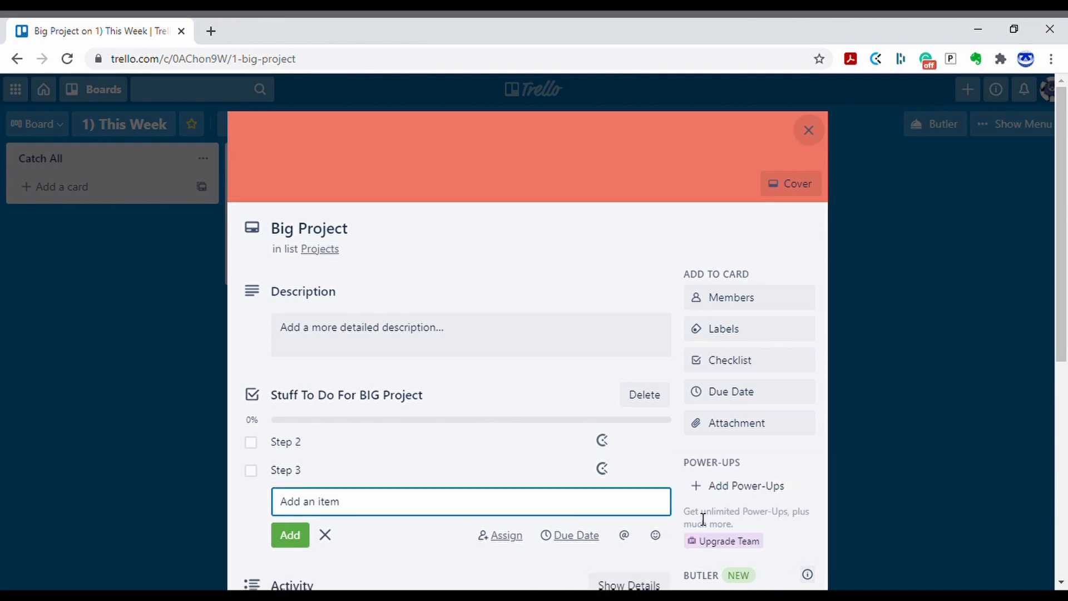
left_click(811, 134)
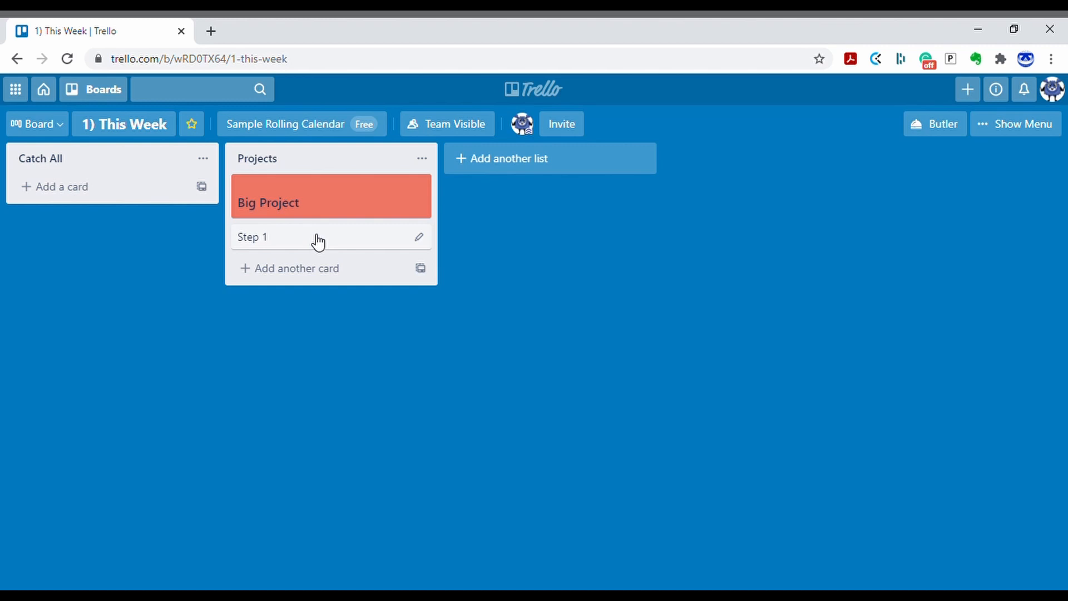
mouse_move(317, 241)
left_mouse_down()
mouse_move(517, 204)
mouse_move(289, 272)
mouse_move(308, 243)
left_mouse_up()
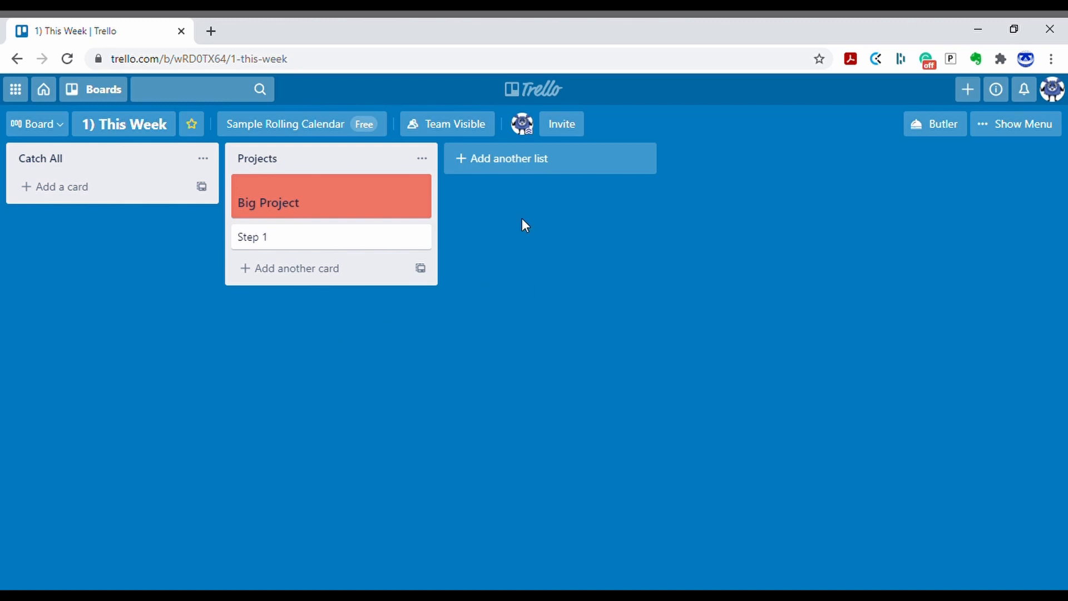
Add a list titled "Monday January 25, 2021" after the Projects list
left_click(505, 161)
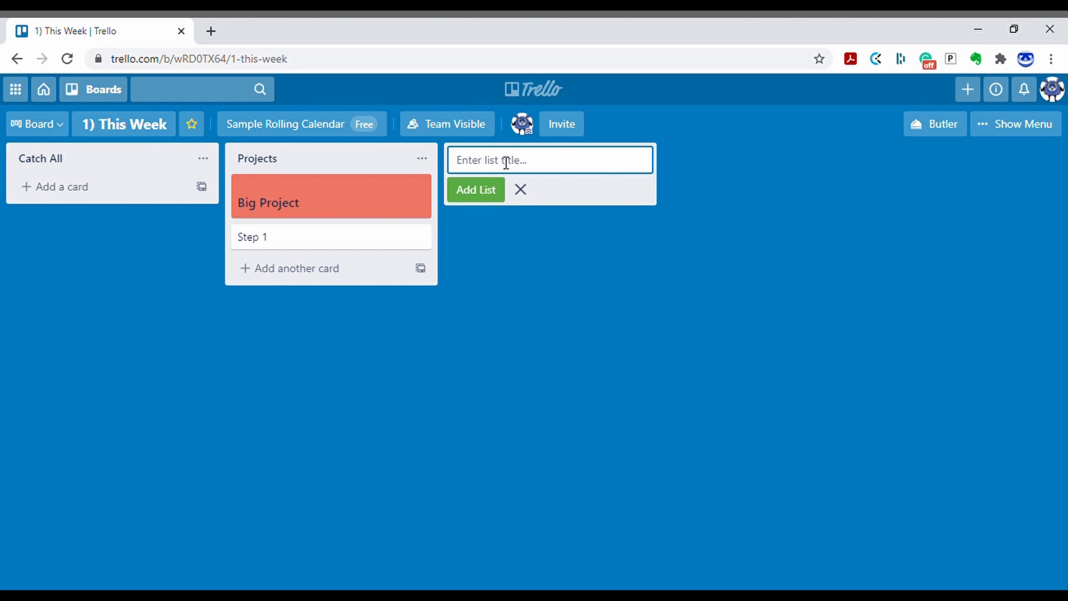
type("Monday January 25, 2021")
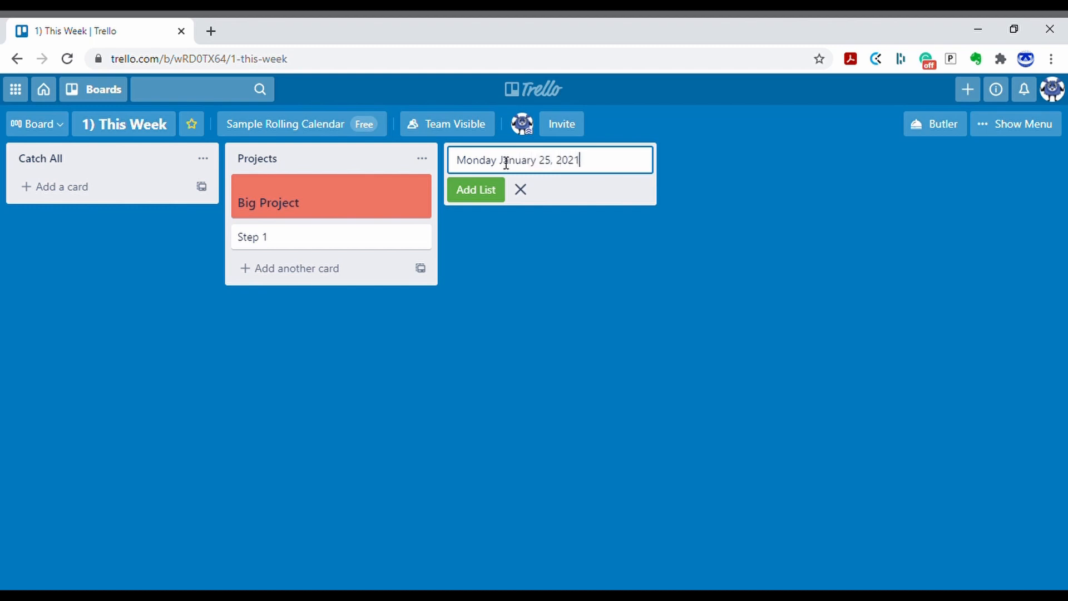
left_click_drag(558, 169, 564, 171)
left_click(622, 169)
key("Return")
Add a list titled "Tuesday January 26, 2021" after the Monday list
type("Tuesad")
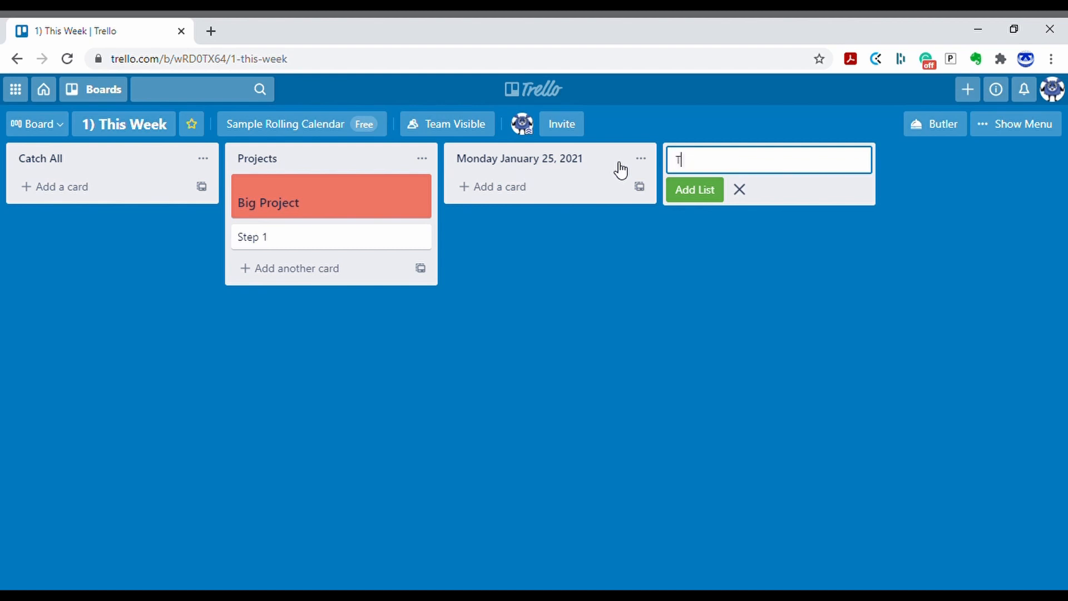
key("BackSpace")
key("BackSpace")
type("day January 26, ")
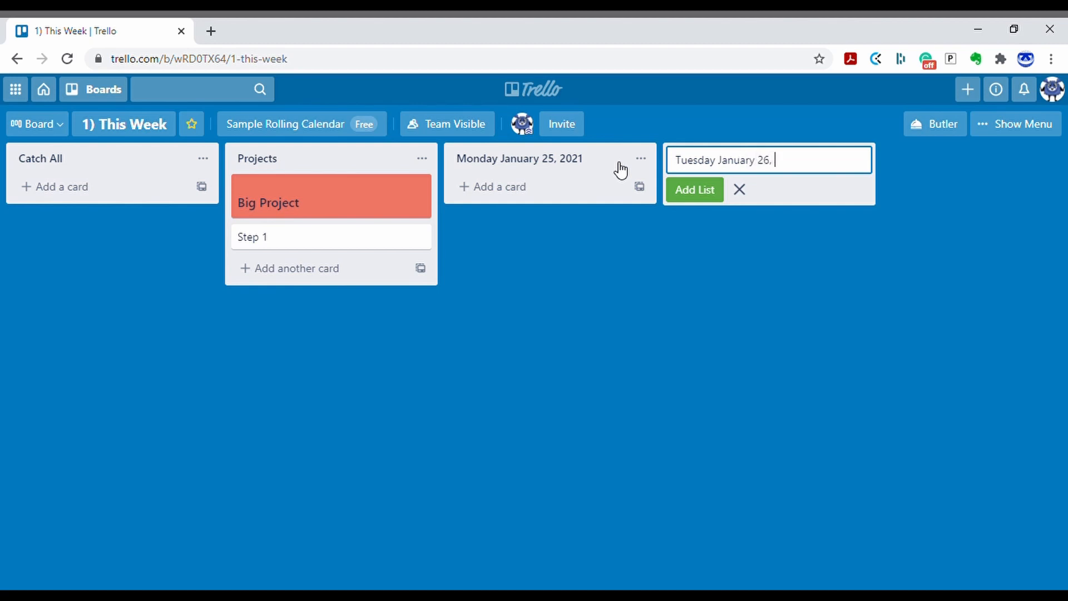
type("2021")
key("Return")
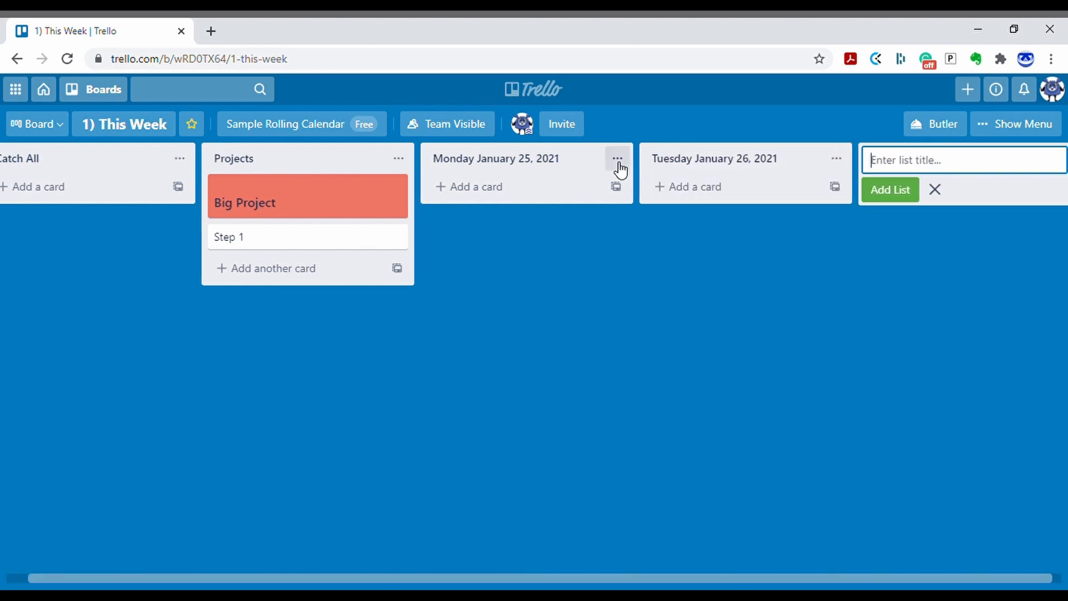
Add lists titled "Wednesday January 27, 2021" and "Thursday January 28, 2021" after the Tuesday list
type("Wednesday January ")
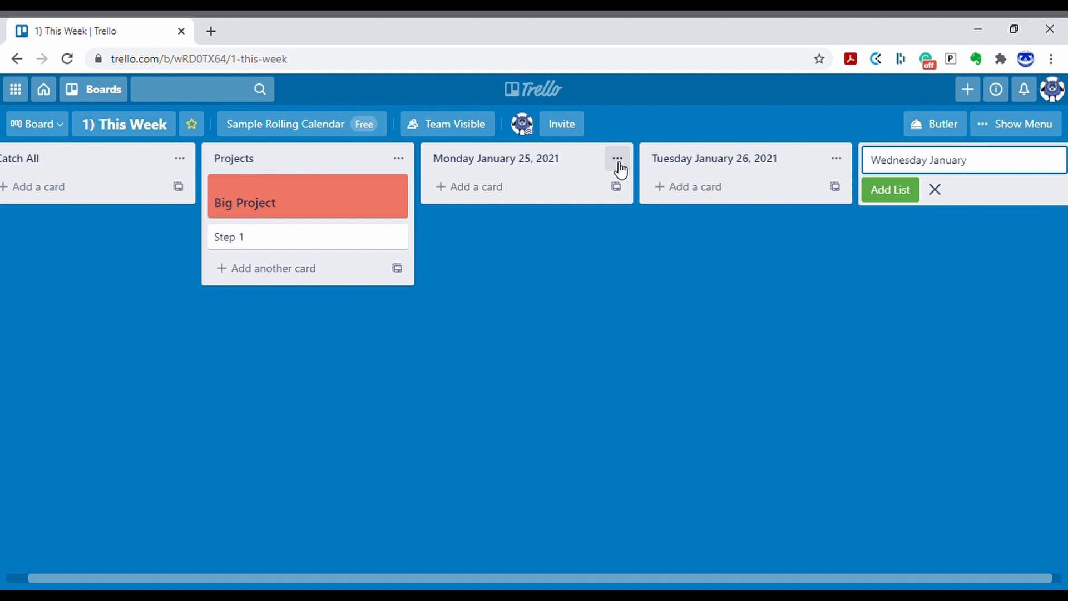
type("27, 2021")
key("Return")
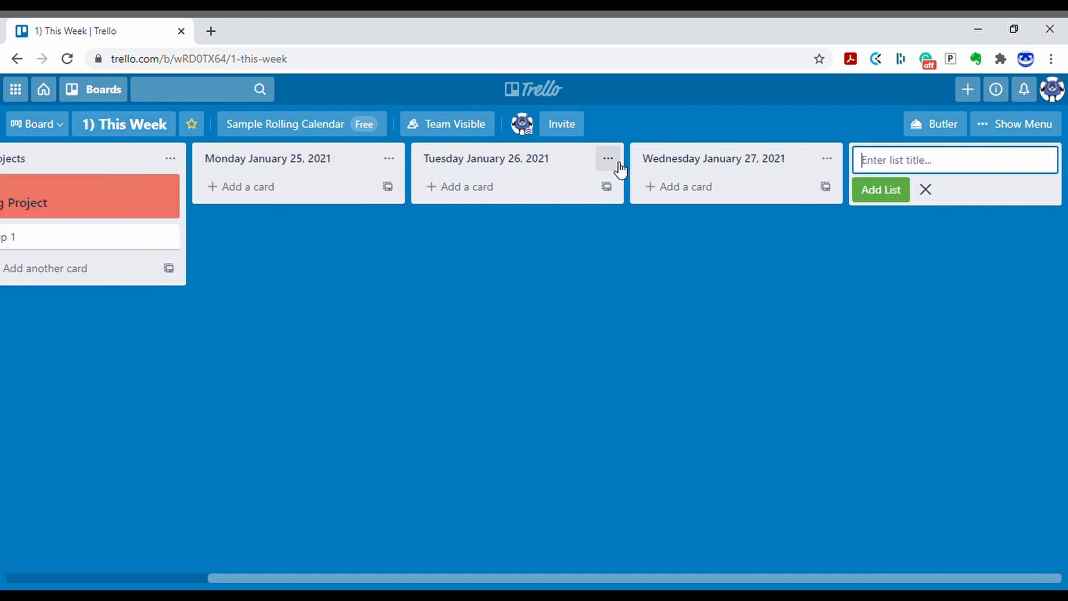
type("Thursday January 28,")
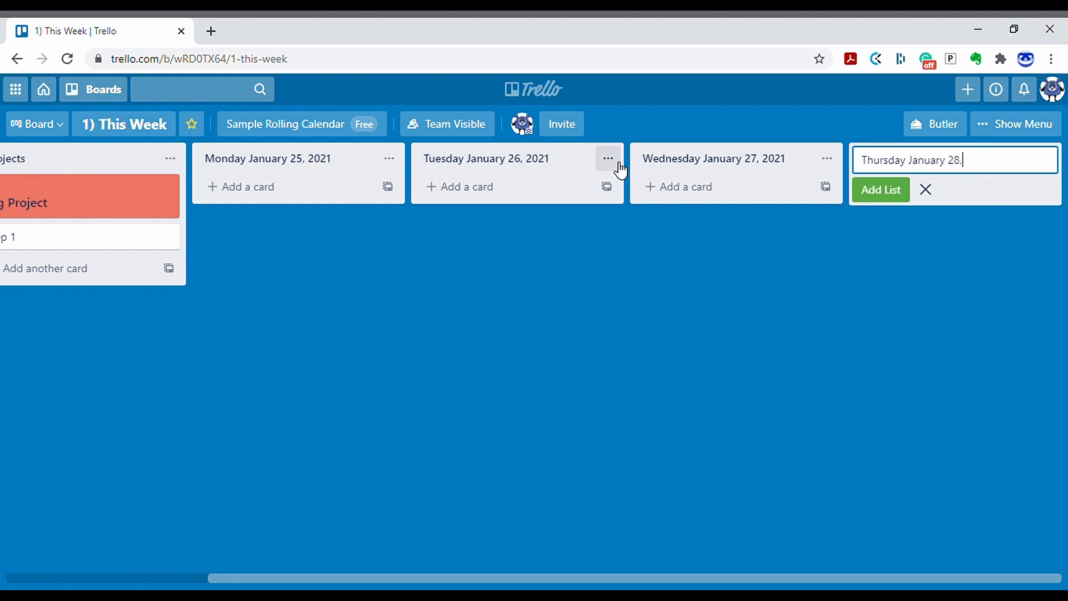
type(" 2021")
key("Return")
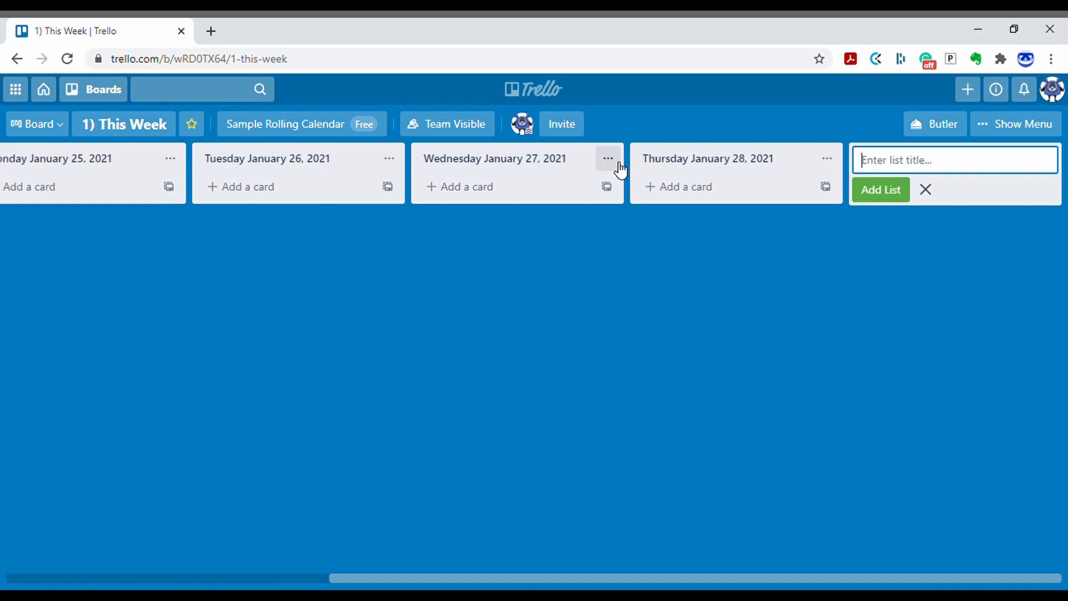
Add a list titled "Friday January 29, 2021" after the Thursday list
type("Frd")
key("BackSpace")
type("iday")
type("anuary 29, 2021")
key("Return")
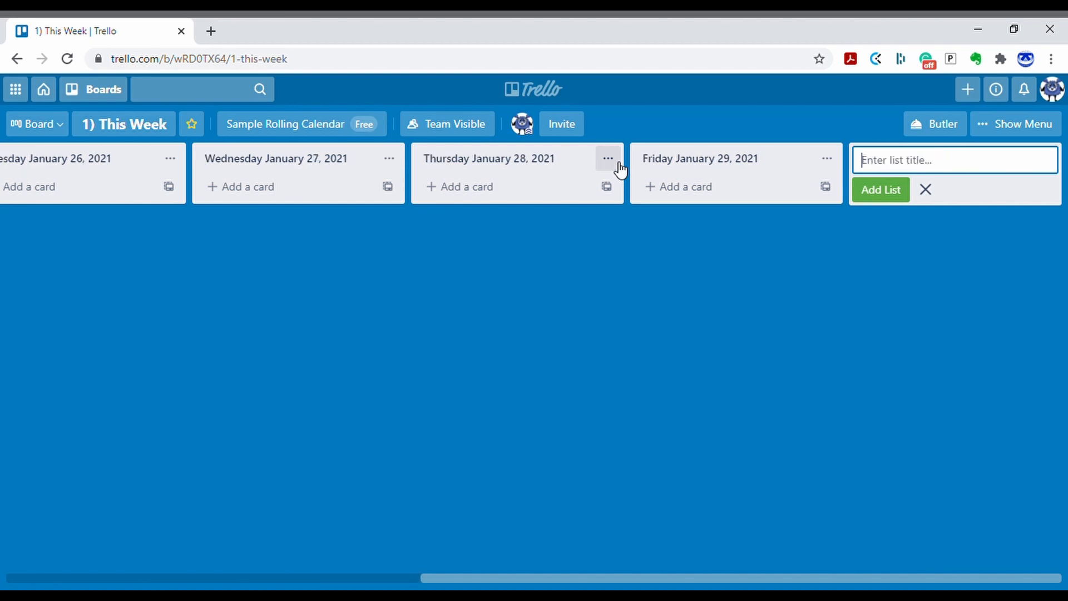
Add lists titled "Saturday January 30, 2021" and "Sunday January 31, 2021" to complete the week
type("Saturday January 30, ")
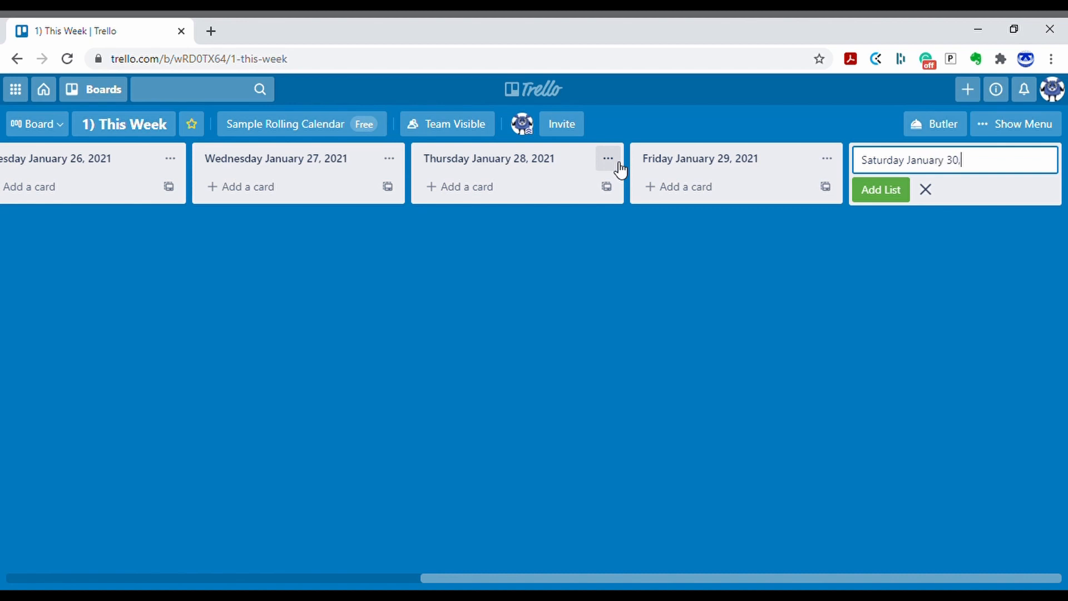
type("2021")
key("Return")
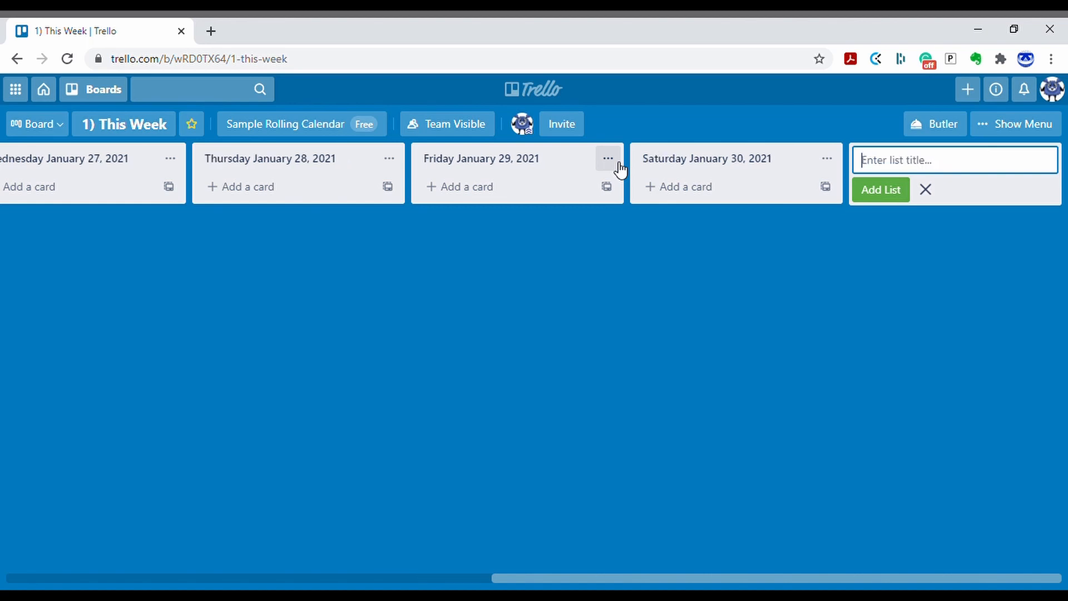
type("Sunday January")
type("31, 2021")
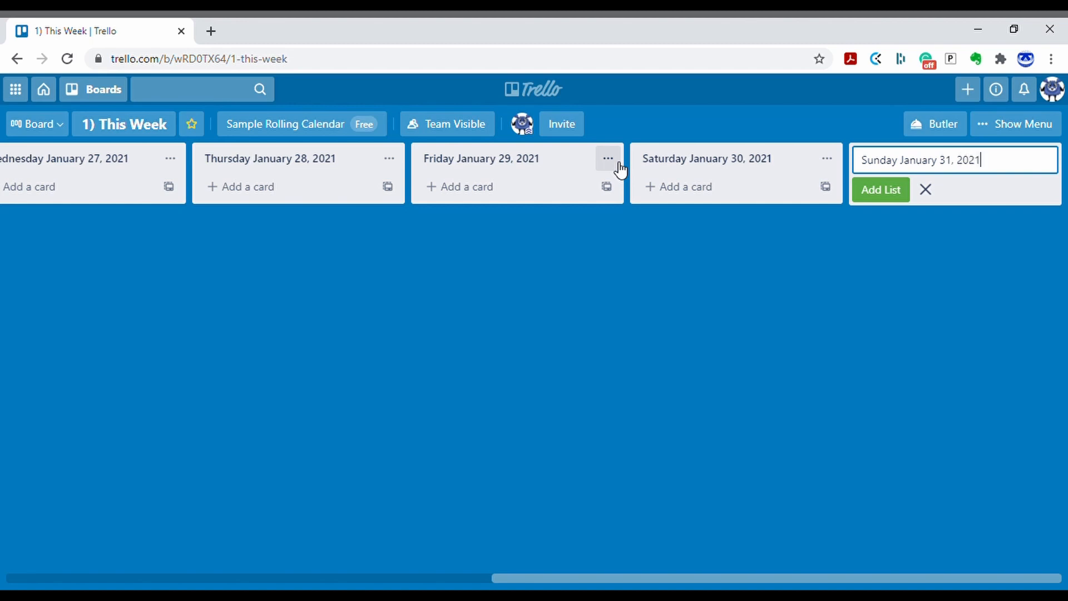
key("Return")
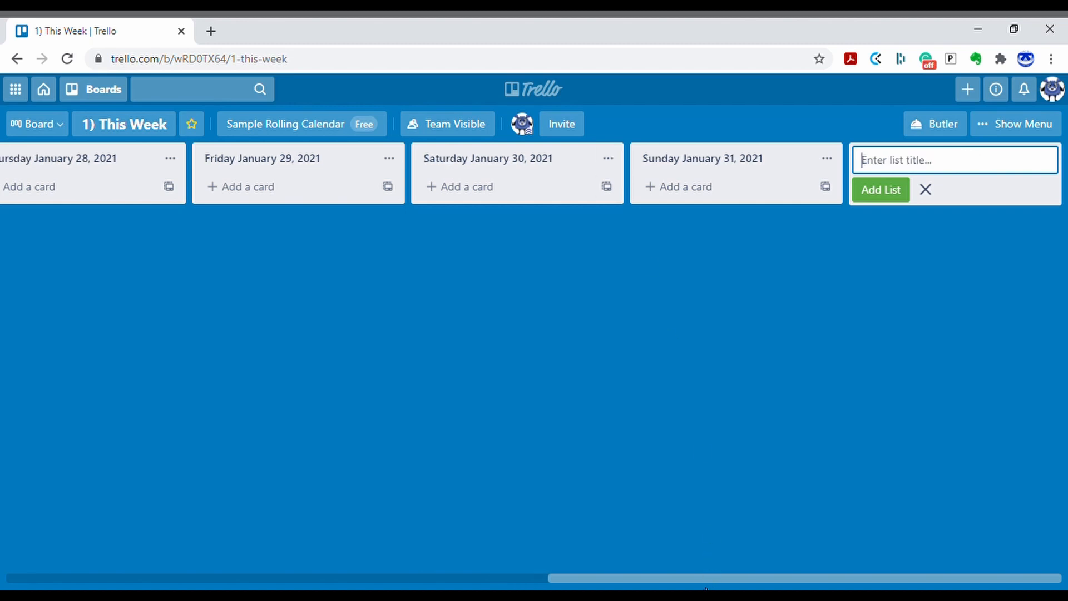
Open the board's Butler calendar commands and start creating a new schedule command
left_click_drag(706, 587, 48, 584)
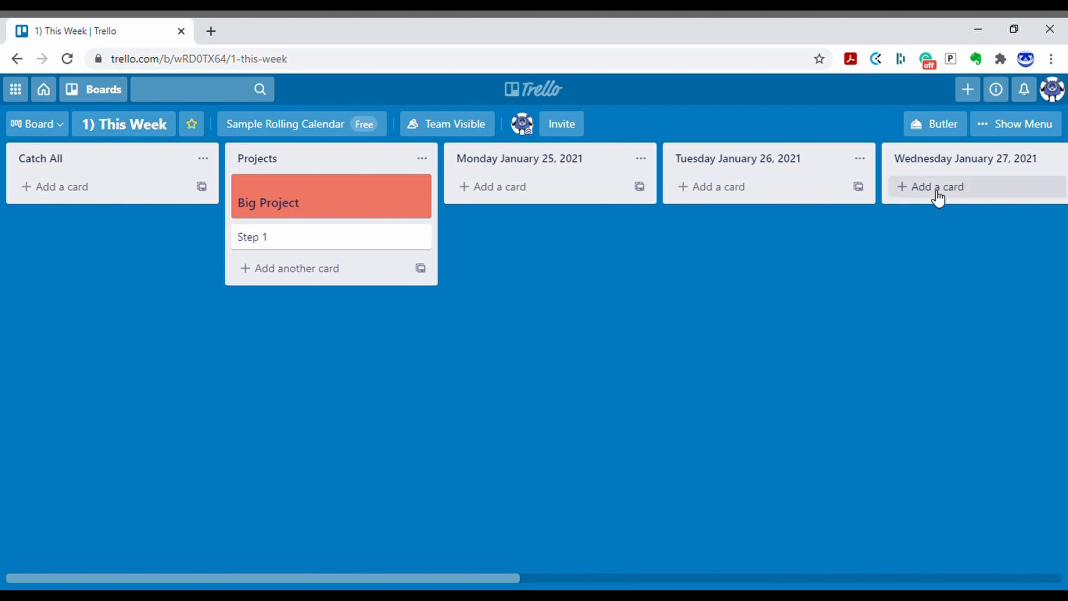
left_click(963, 123)
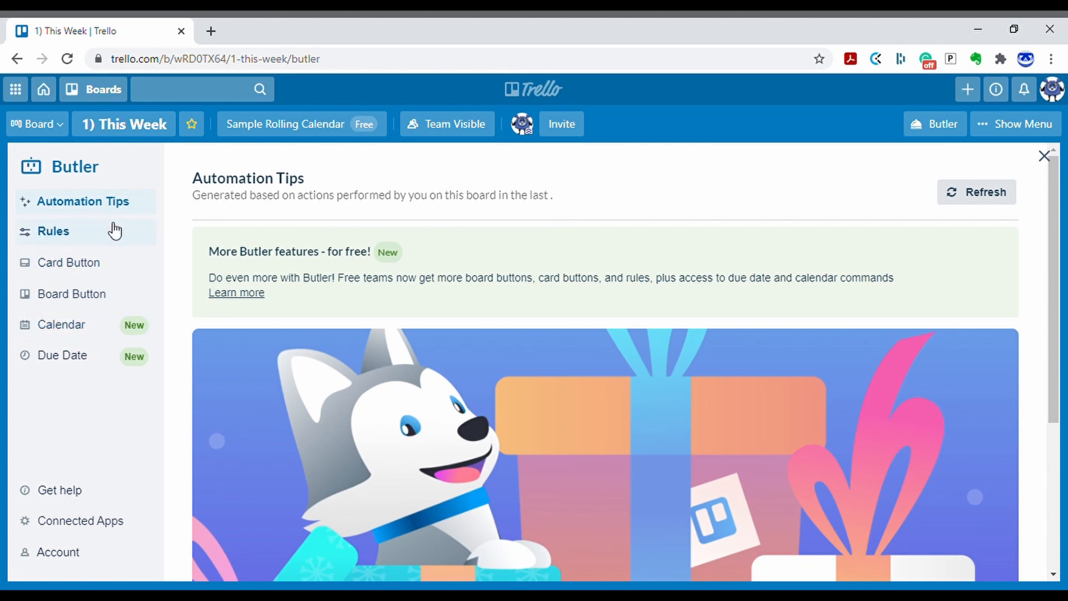
left_click(57, 327)
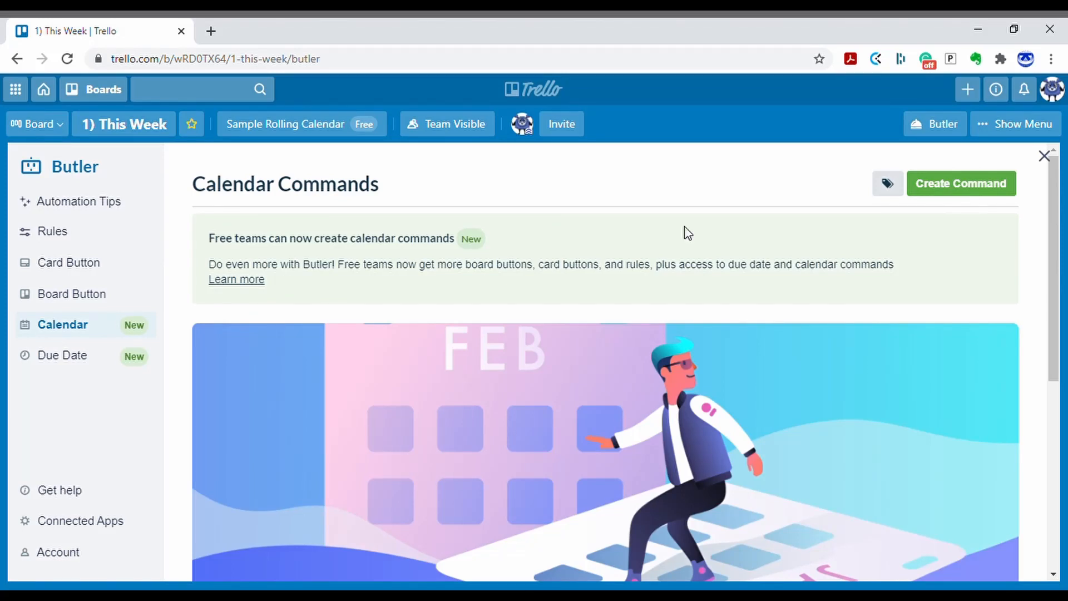
left_click(959, 187)
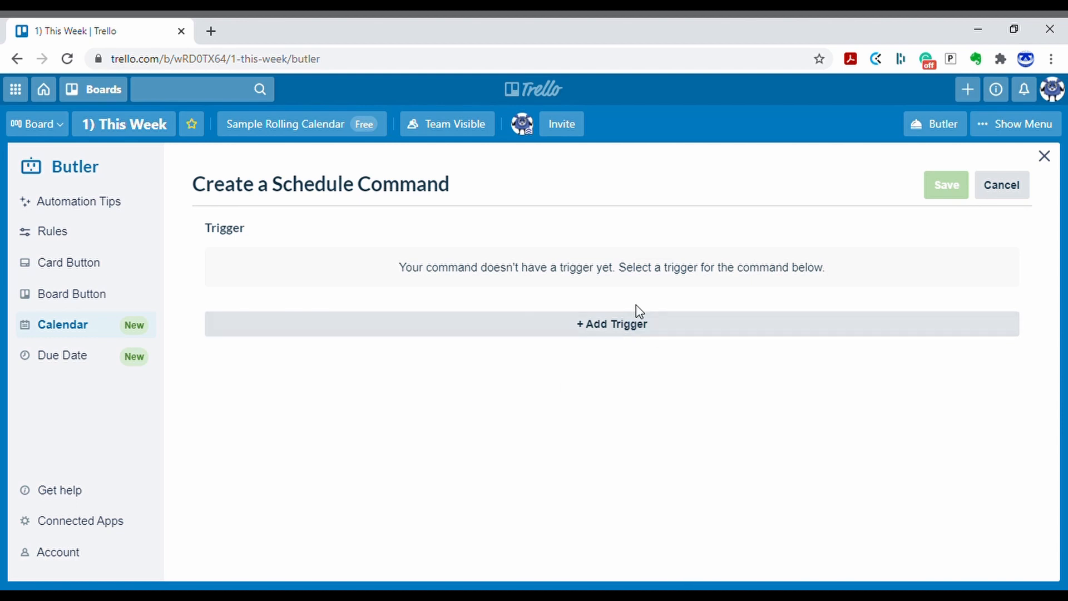
Add a trigger that runs the schedule command every day at 12:01 am
left_click(642, 325)
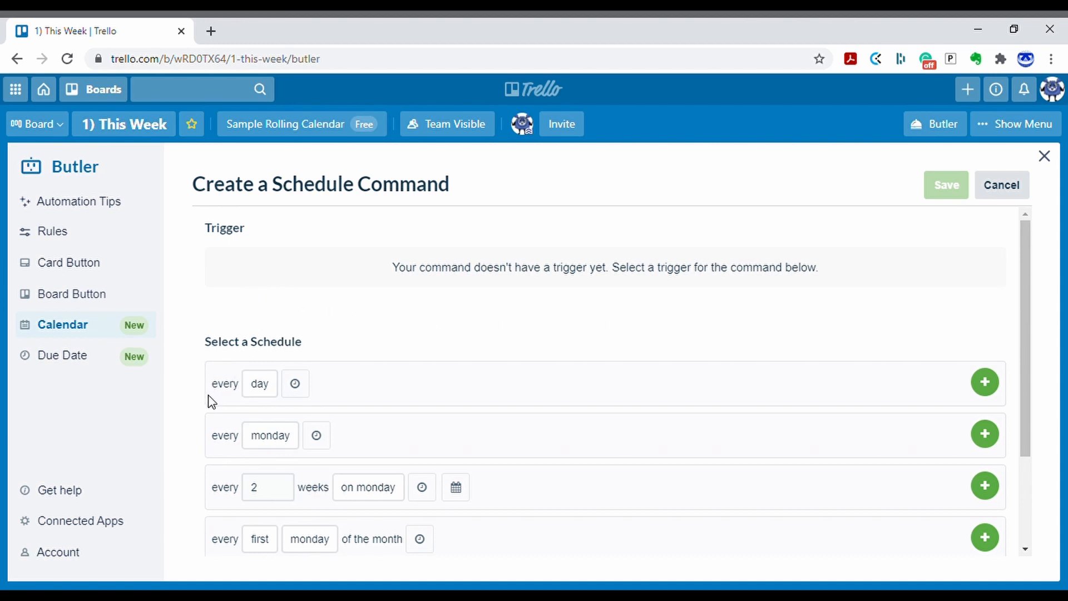
left_click(261, 388)
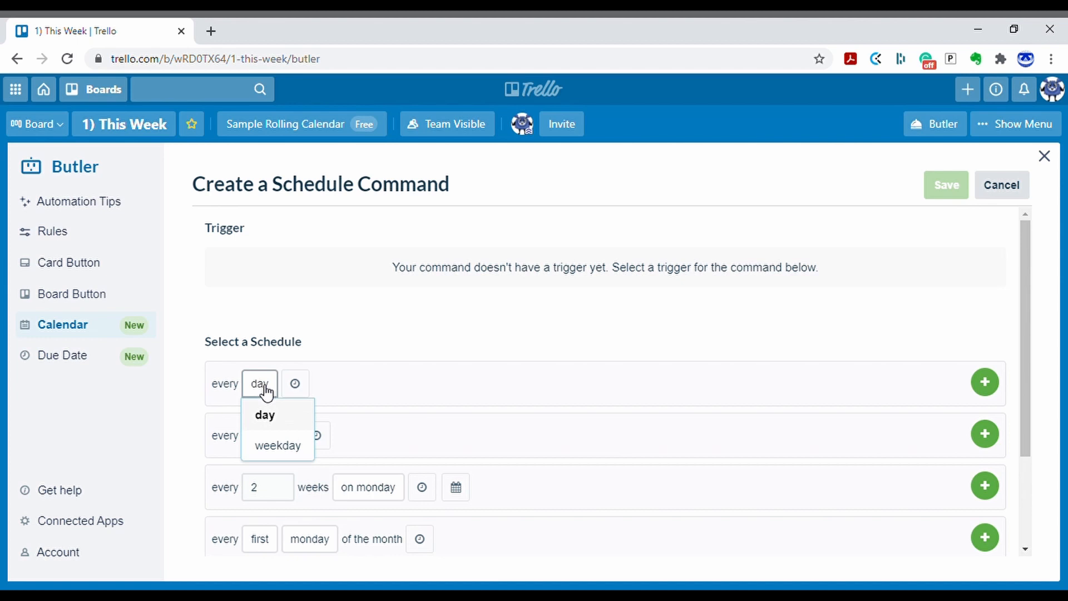
left_click(298, 388)
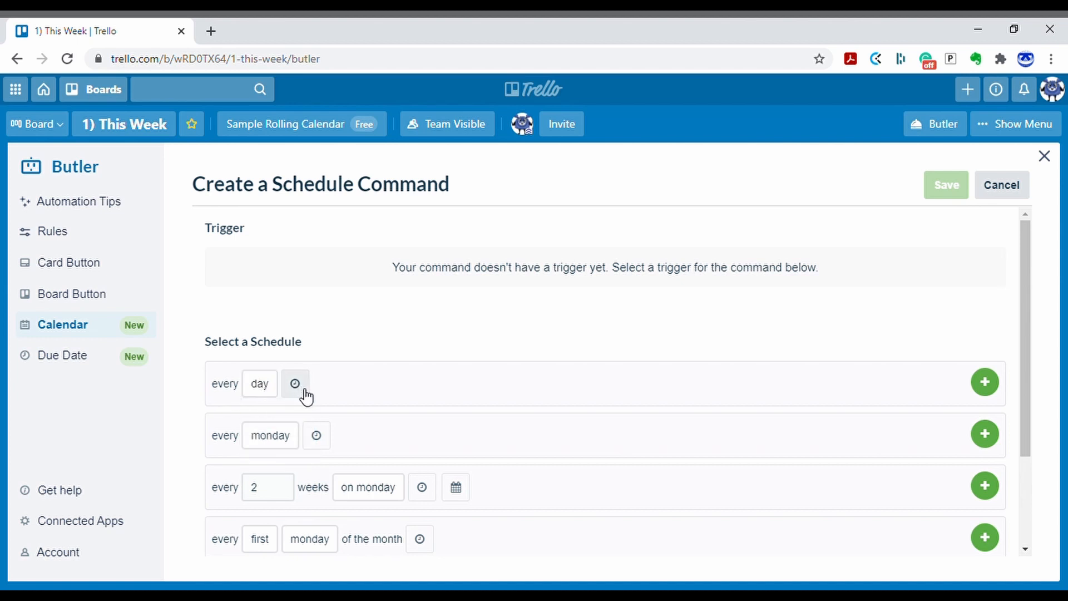
left_click(306, 392)
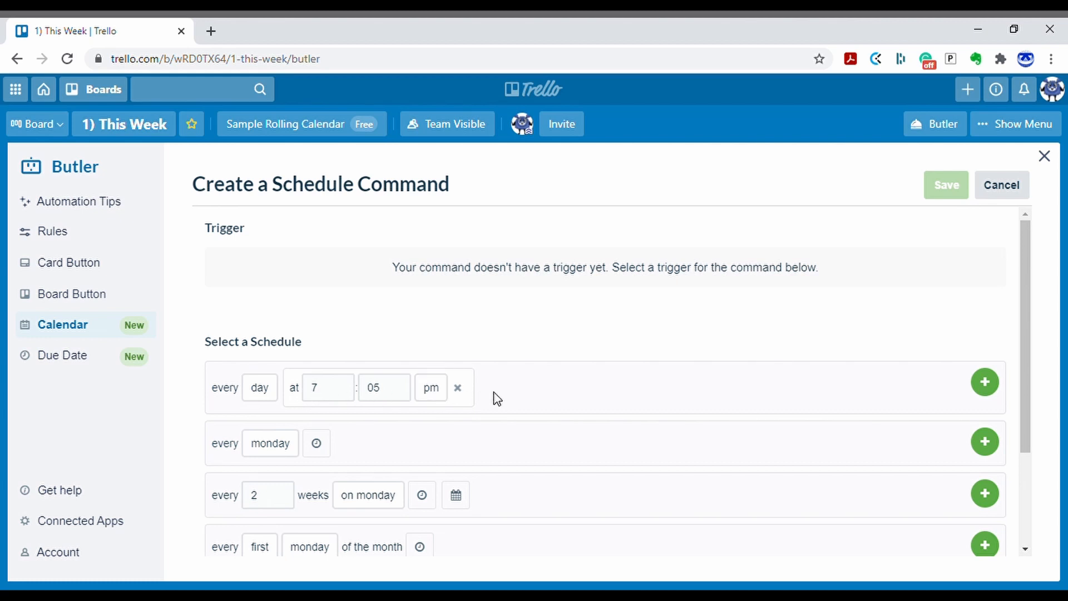
left_click(341, 399)
type("12")
left_click(393, 401)
type("01")
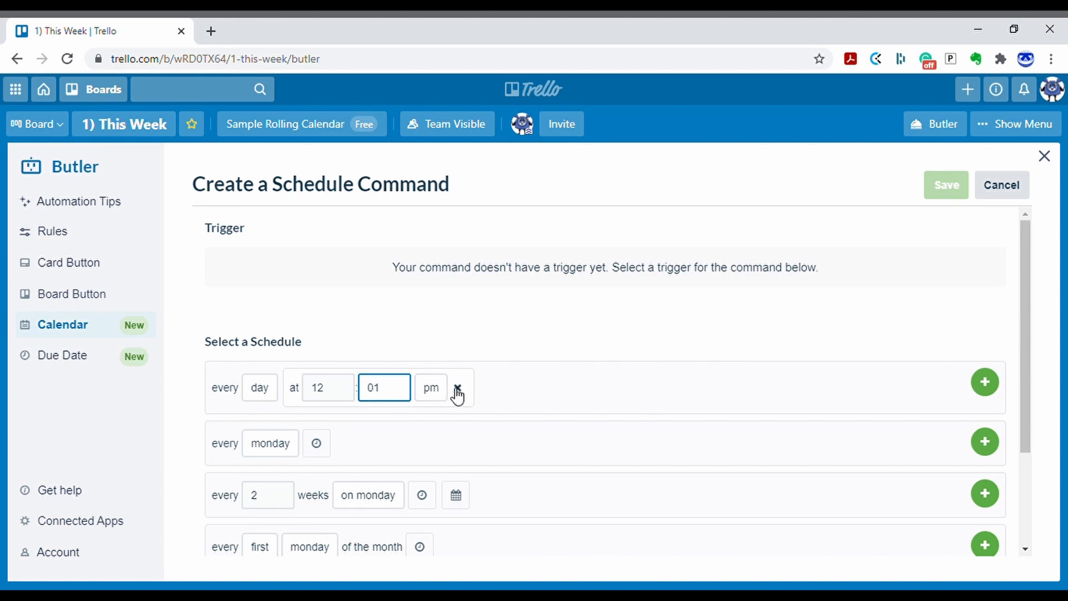
left_click(442, 392)
left_click(442, 418)
left_click(986, 384)
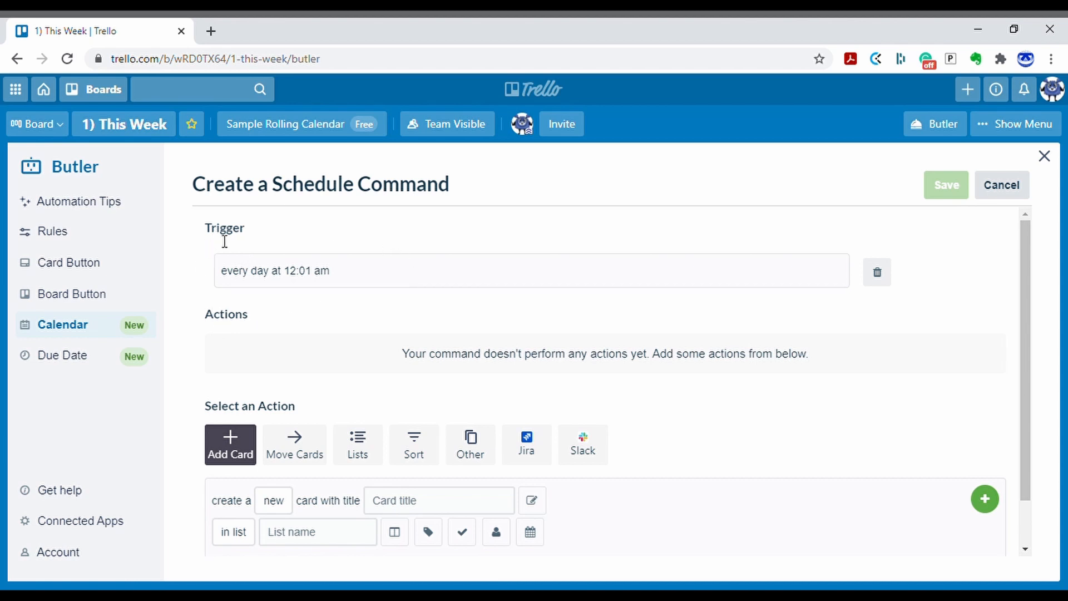
Choose the Move Cards action type and keep the all-cards-in-list action set to move
scroll(1019, 306, "down", 1)
scroll(1018, 304, "down", 1)
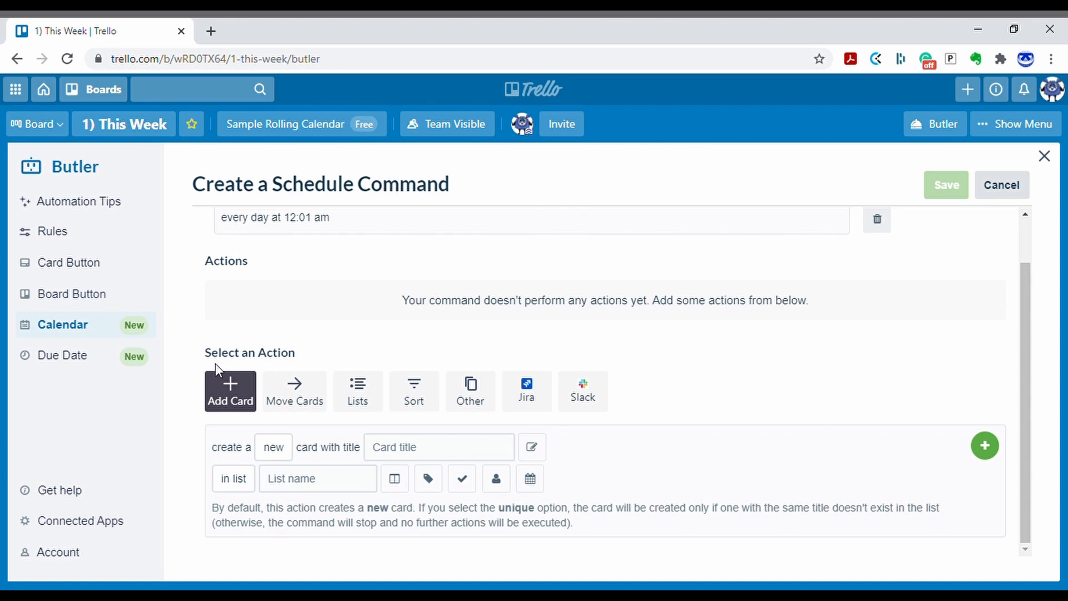
left_click(311, 400)
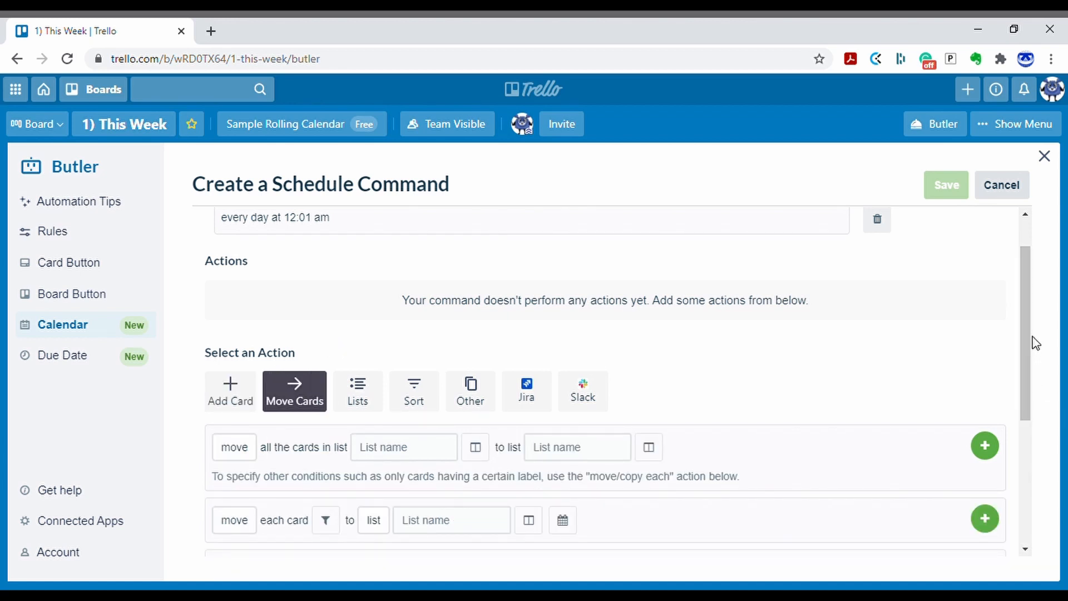
left_click_drag(1024, 341, 1008, 417)
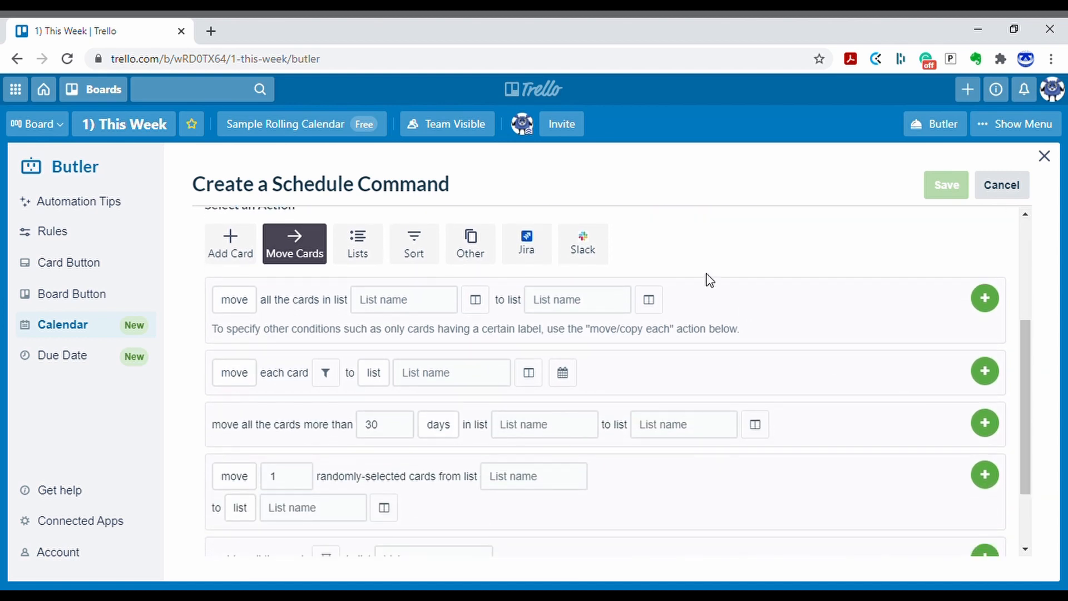
left_click(244, 319)
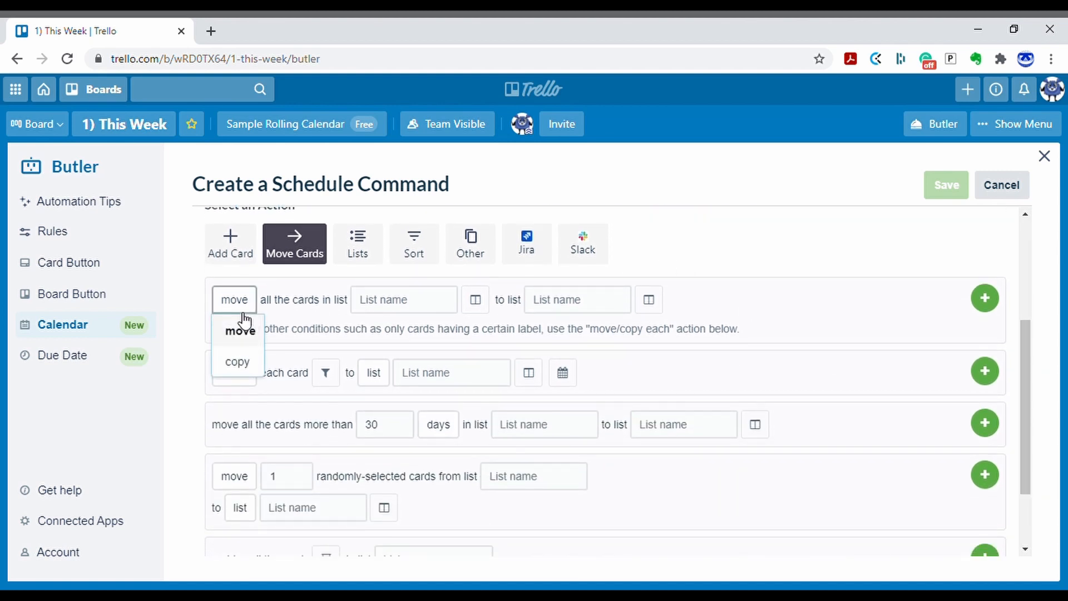
left_click(279, 327)
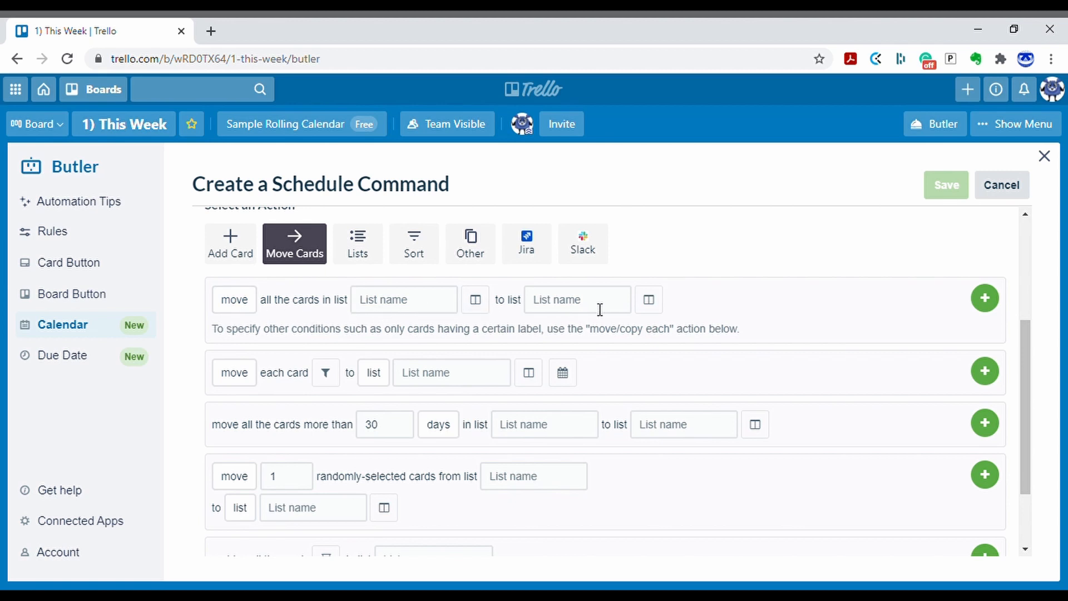
Fill the move-all-cards action with source list Monday January 25, 2021 and destination list Tuesday January 26, 2021
left_click(431, 300)
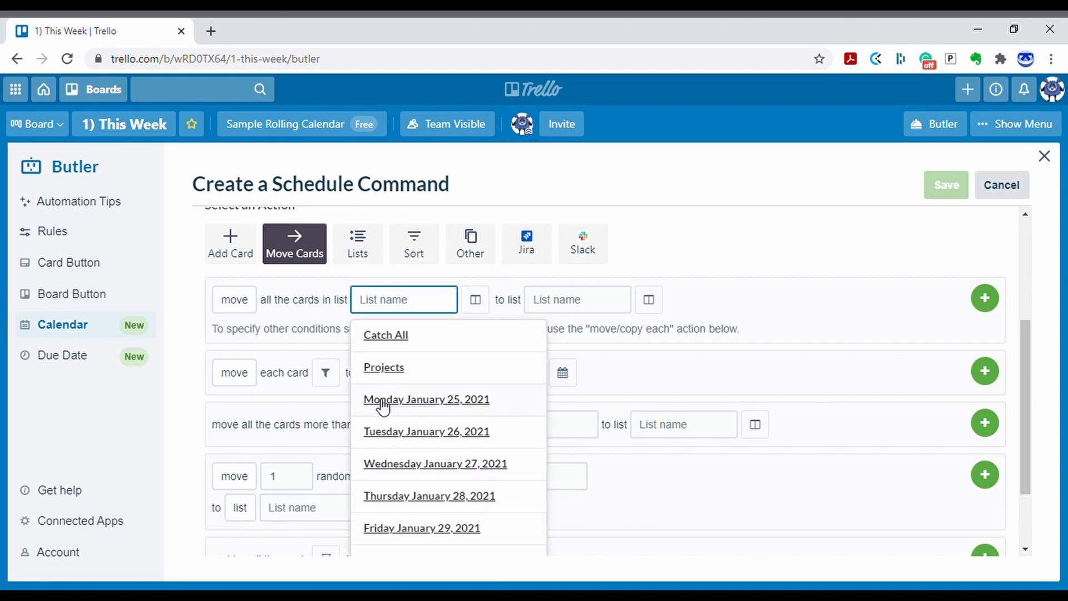
left_click(568, 310)
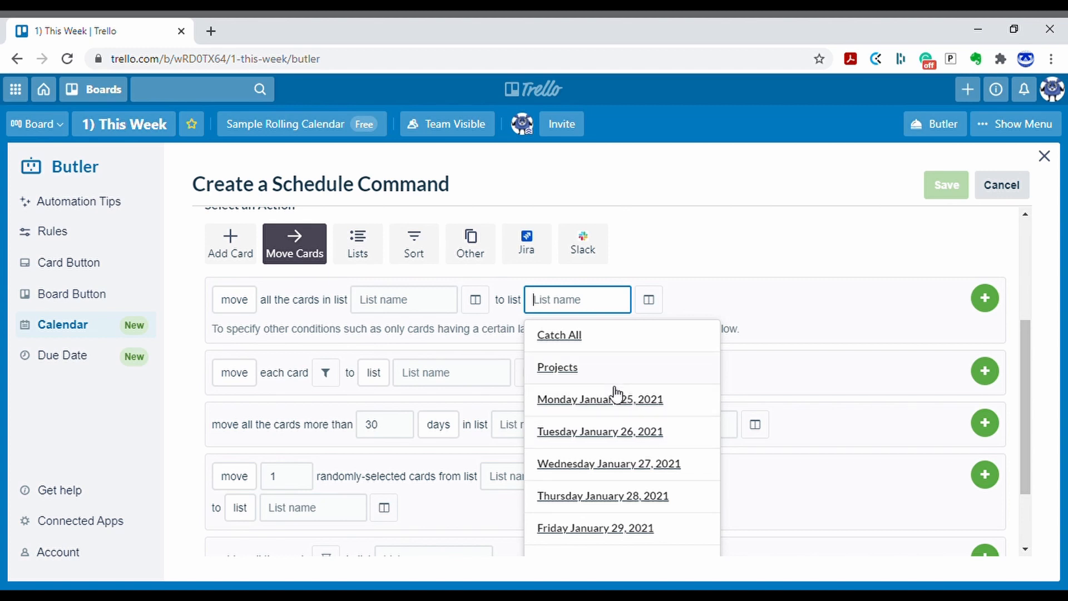
left_click(611, 438)
left_click(441, 302)
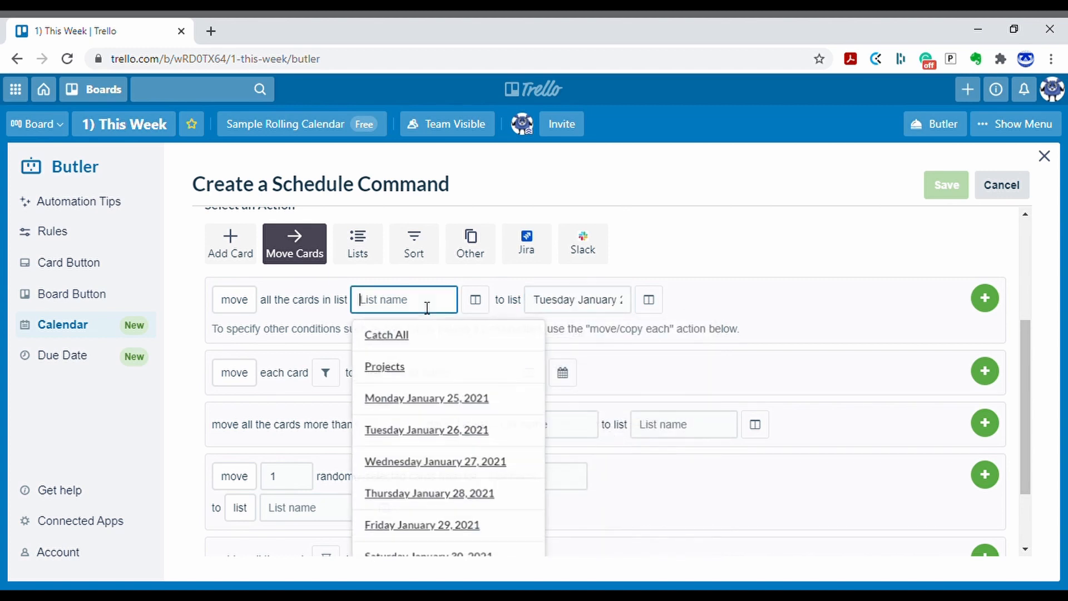
left_click(437, 406)
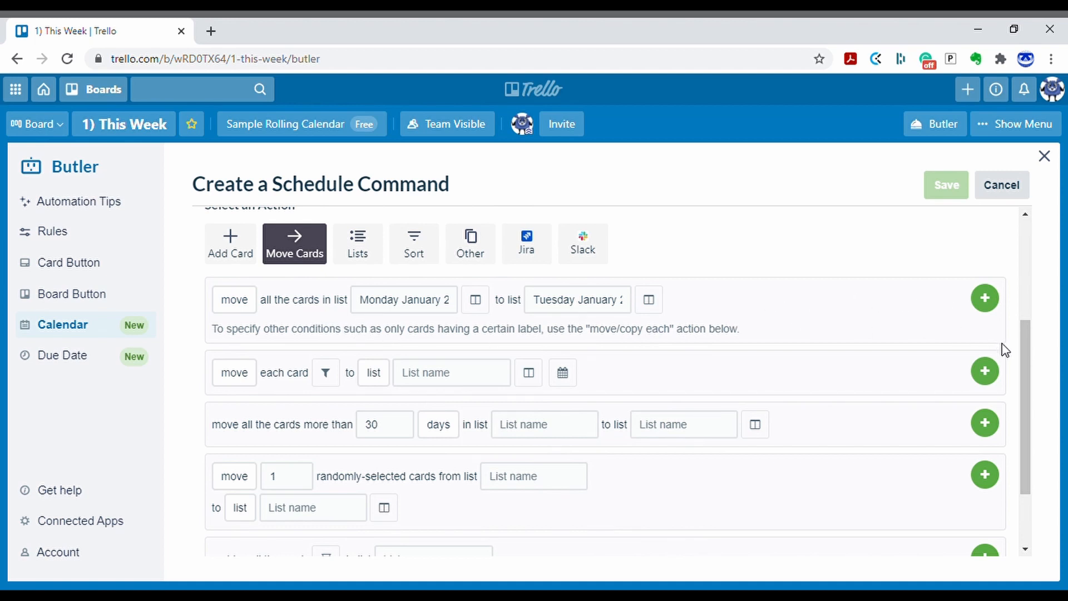
scroll(1029, 359, "up", 3)
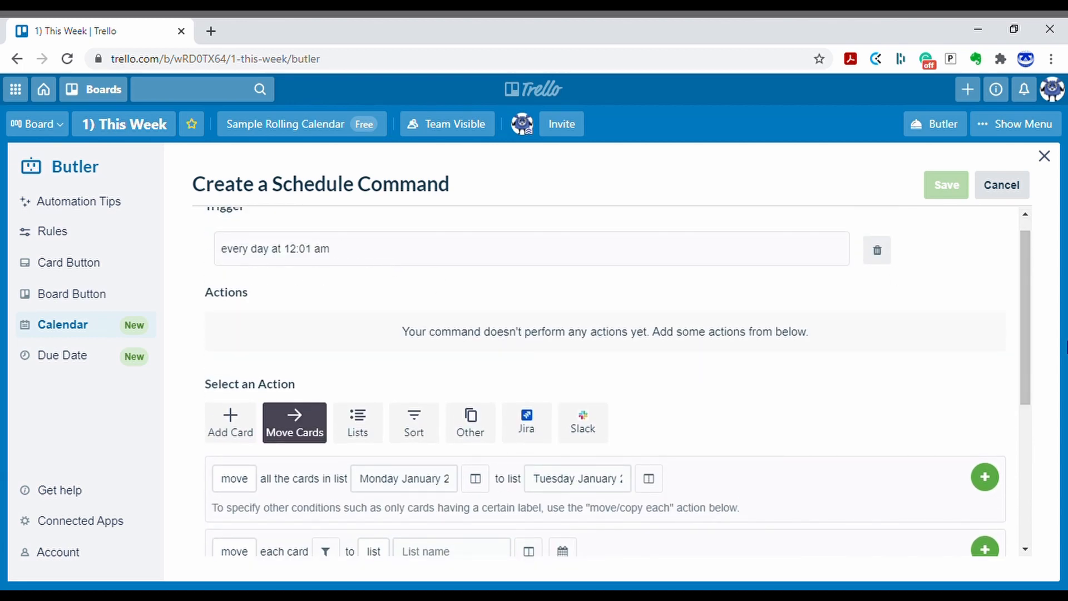
scroll(1026, 356, "down", 3)
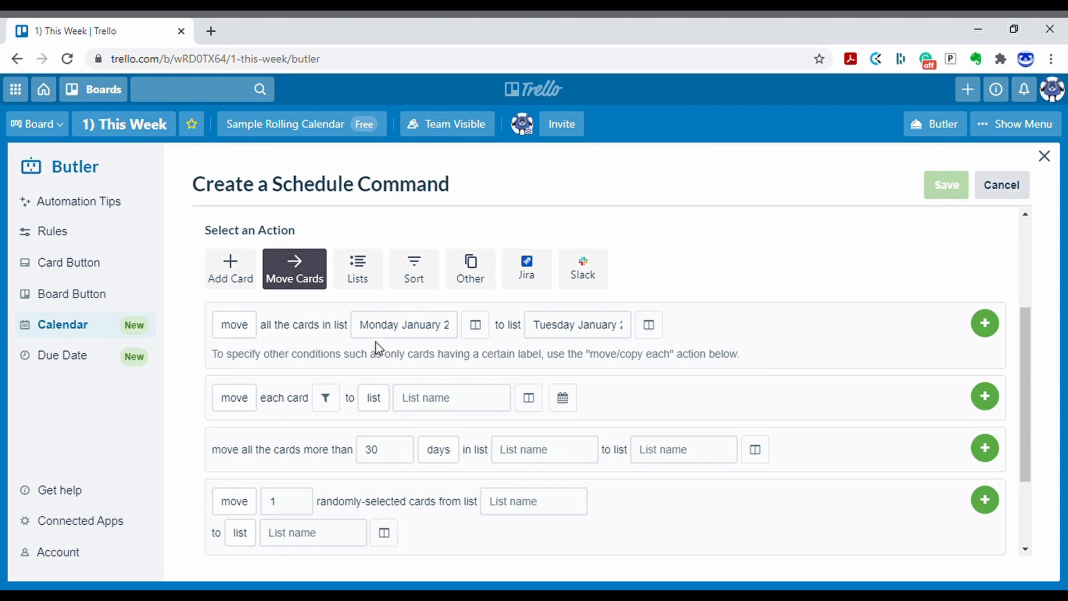
left_click(455, 333)
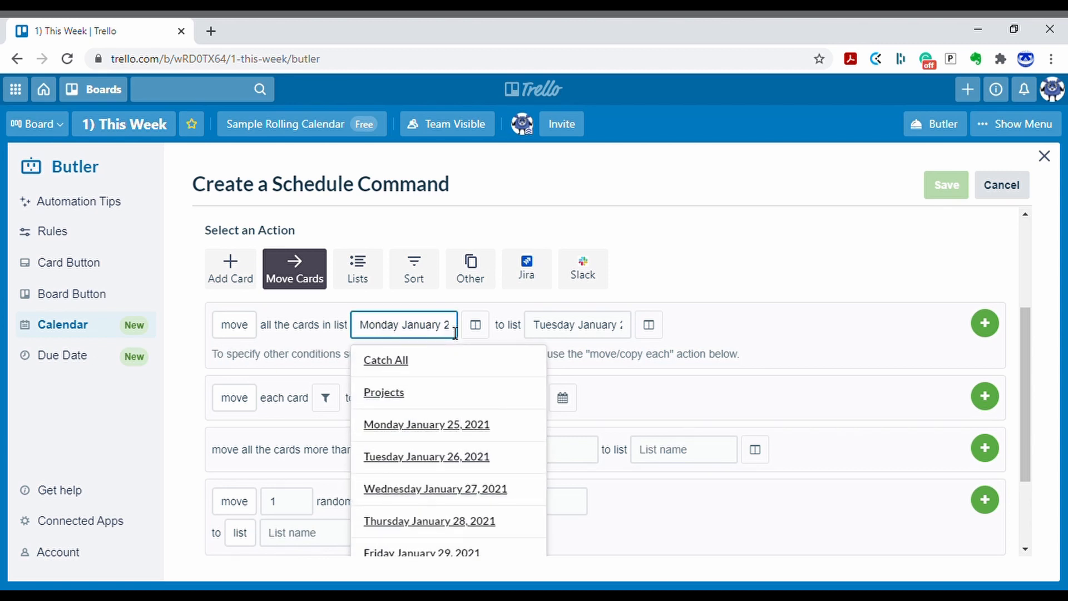
left_click(702, 345)
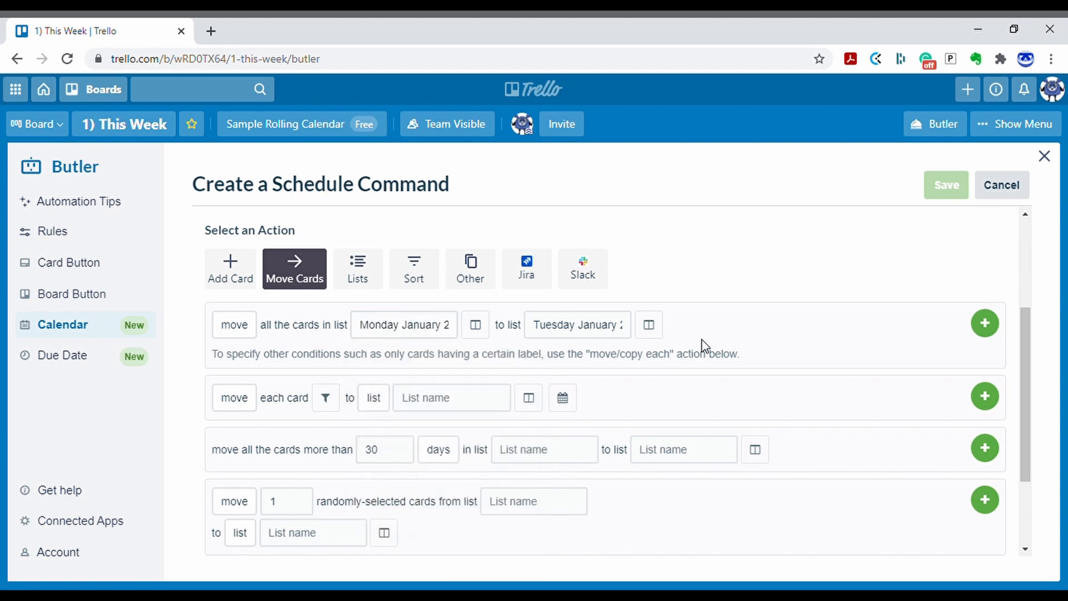
Clear the source and destination list names from the move-all-cards action
left_click(367, 329)
left_click_drag(369, 331, 668, 333)
key("BackSpace")
key("BackSpace")
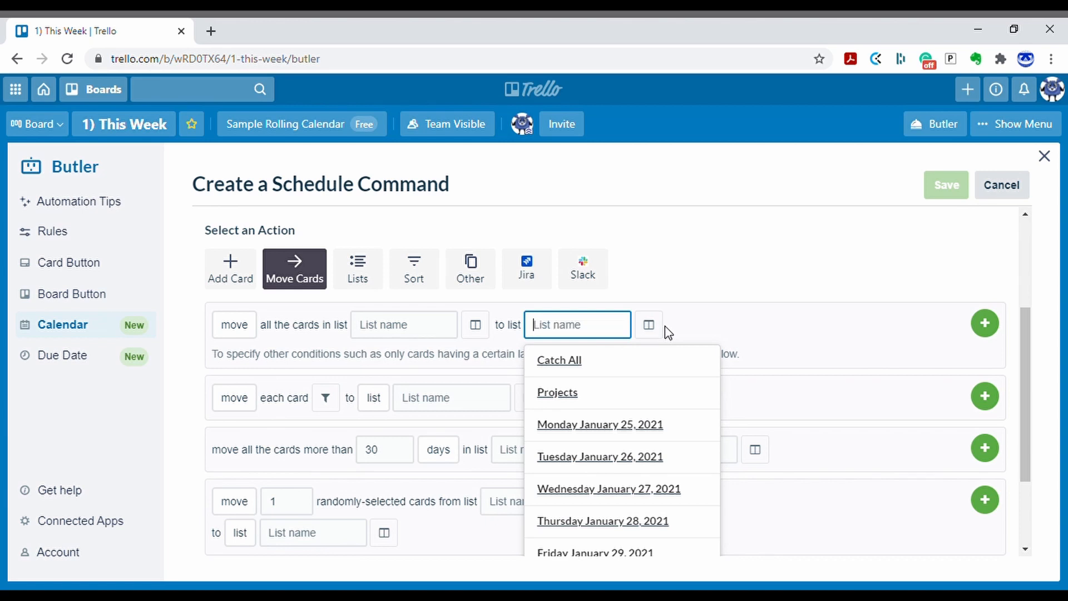
left_click(703, 334)
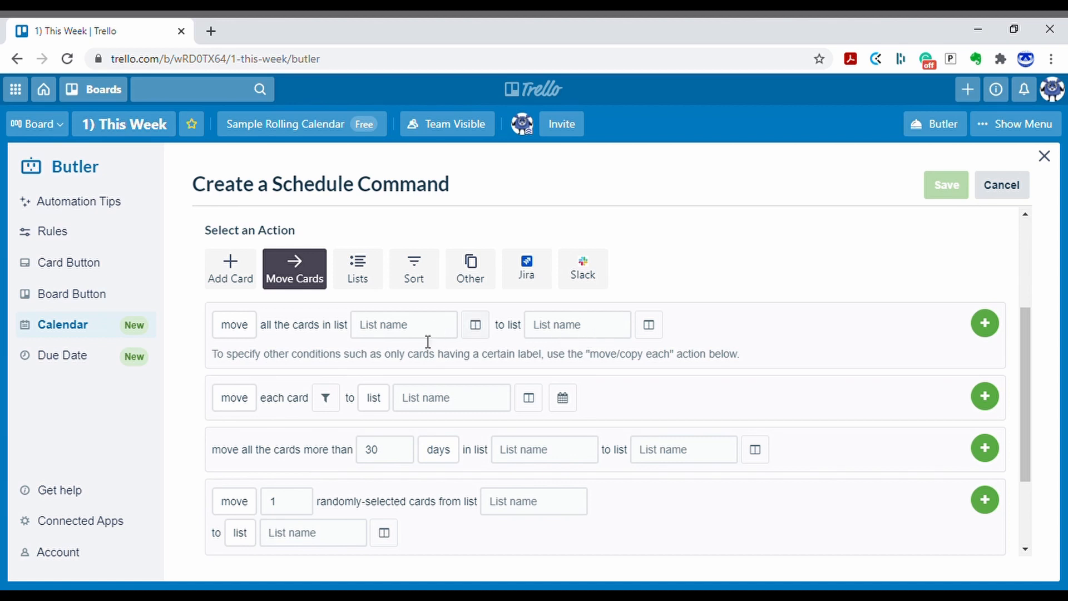
Specify the board 1) This Week for both the source and destination lists of the move-all-cards action
left_click(476, 324)
left_click(607, 336)
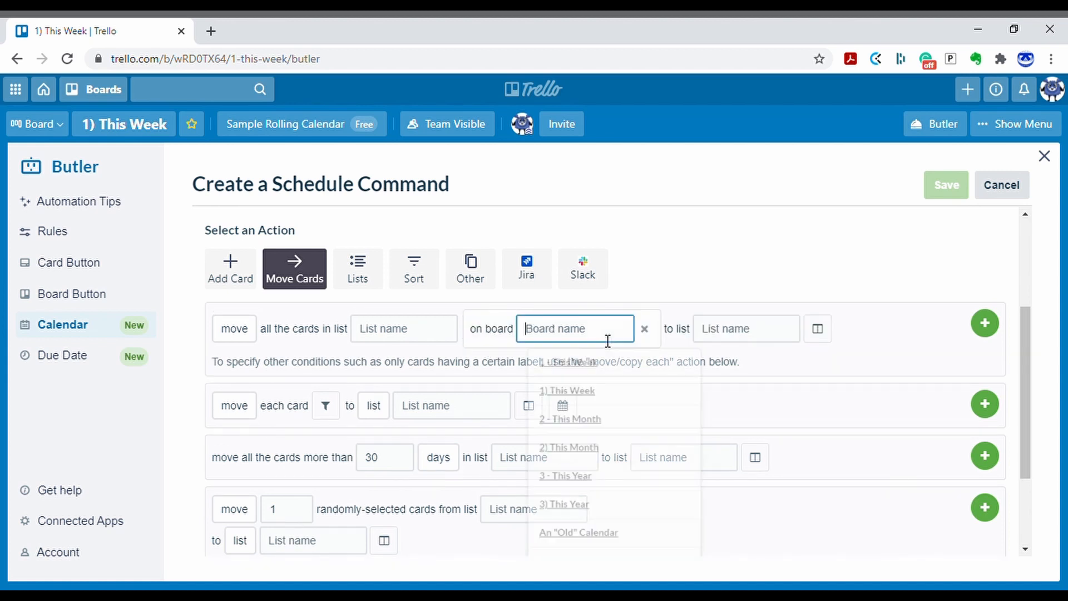
left_click(569, 395)
left_click(743, 334)
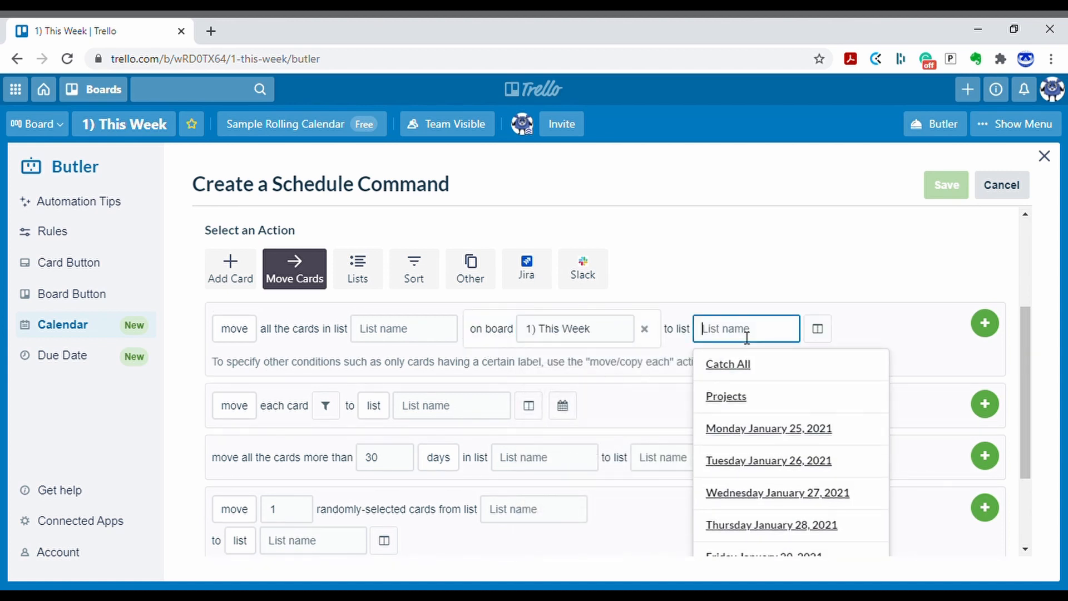
left_click(818, 329)
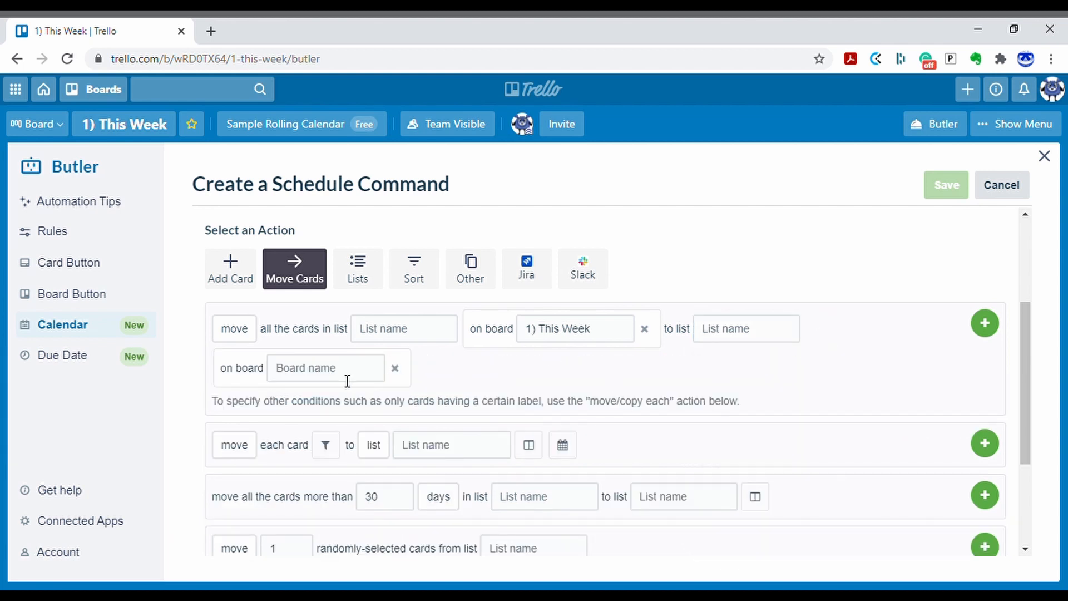
left_click(347, 373)
left_click(325, 436)
Set the source list name of the move-all-cards action to "{weekdayname-1d} {date-1d}"
left_click(403, 336)
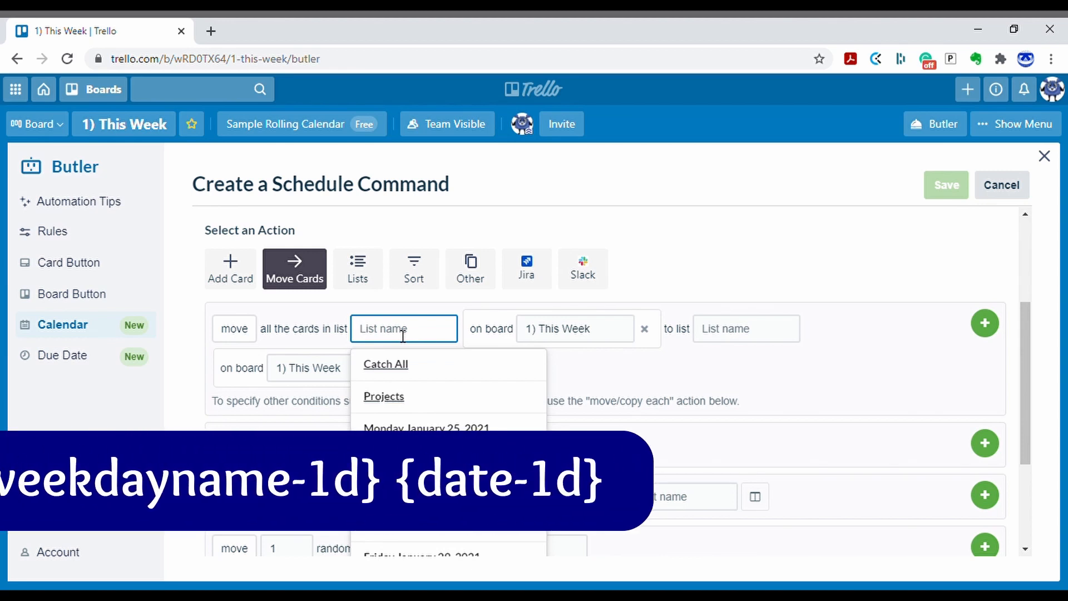
type("[")
key("BackSpace")
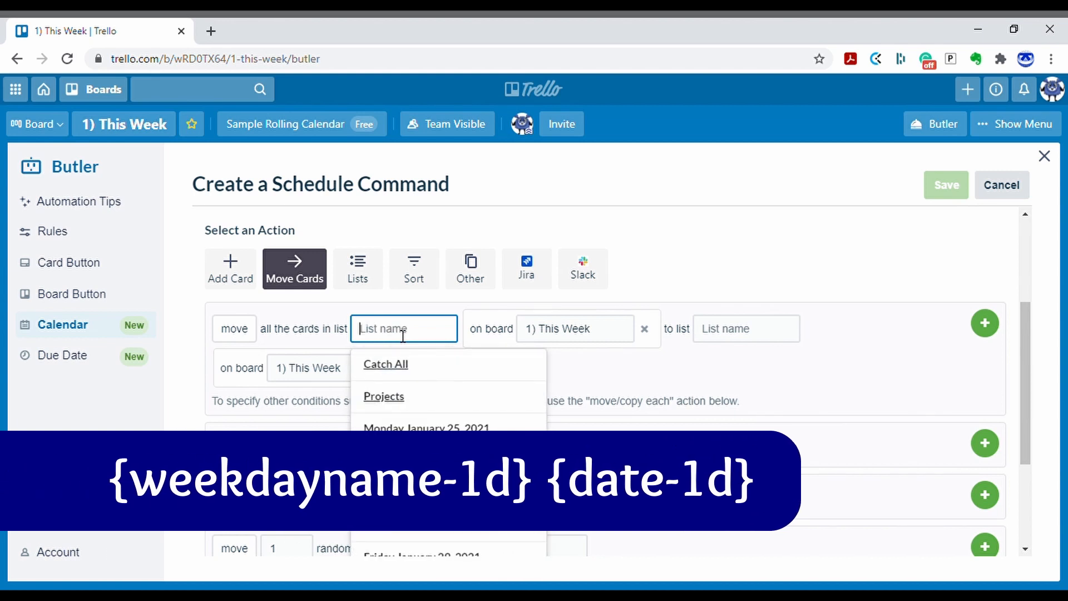
type("{")
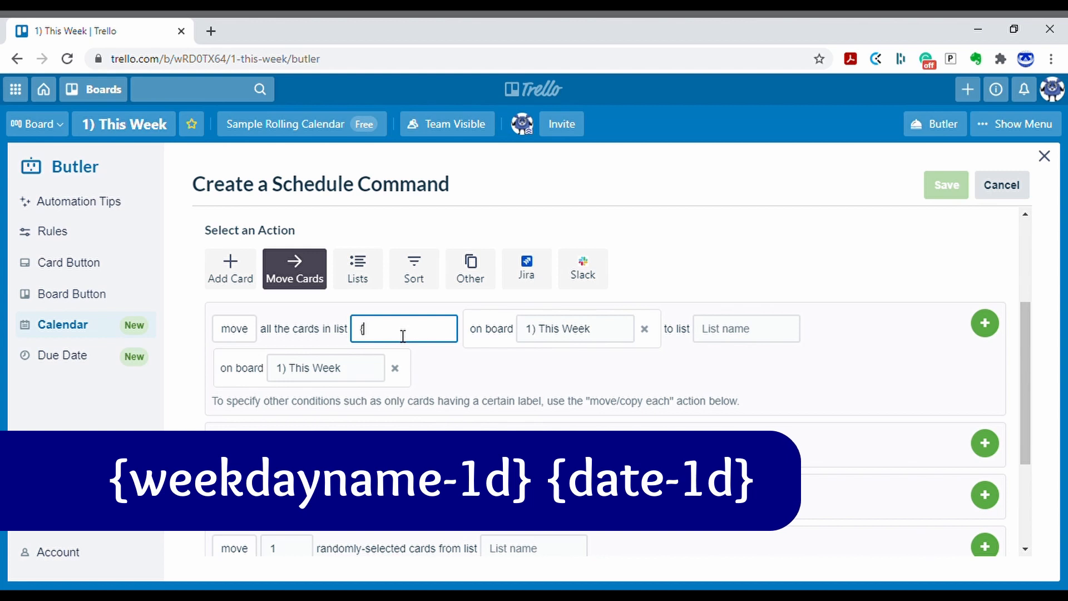
type("weekdayname")
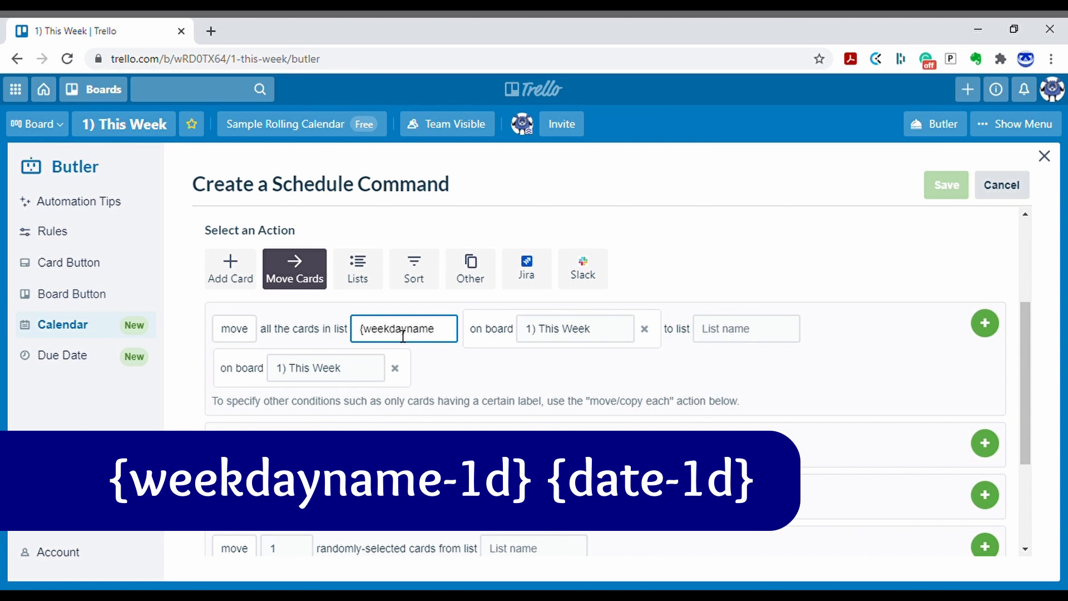
type("-1d")
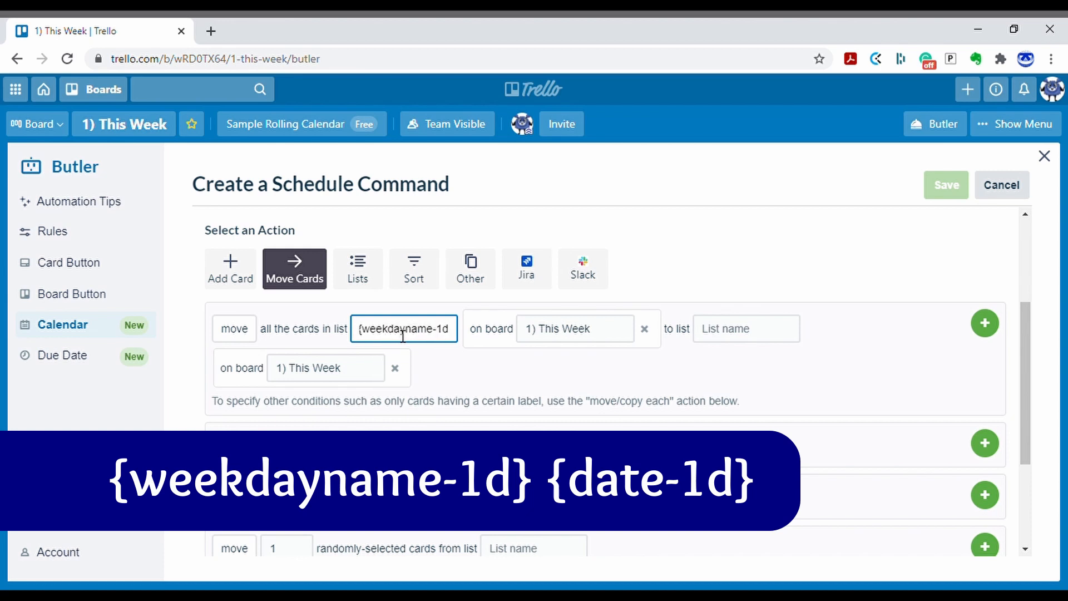
type("}")
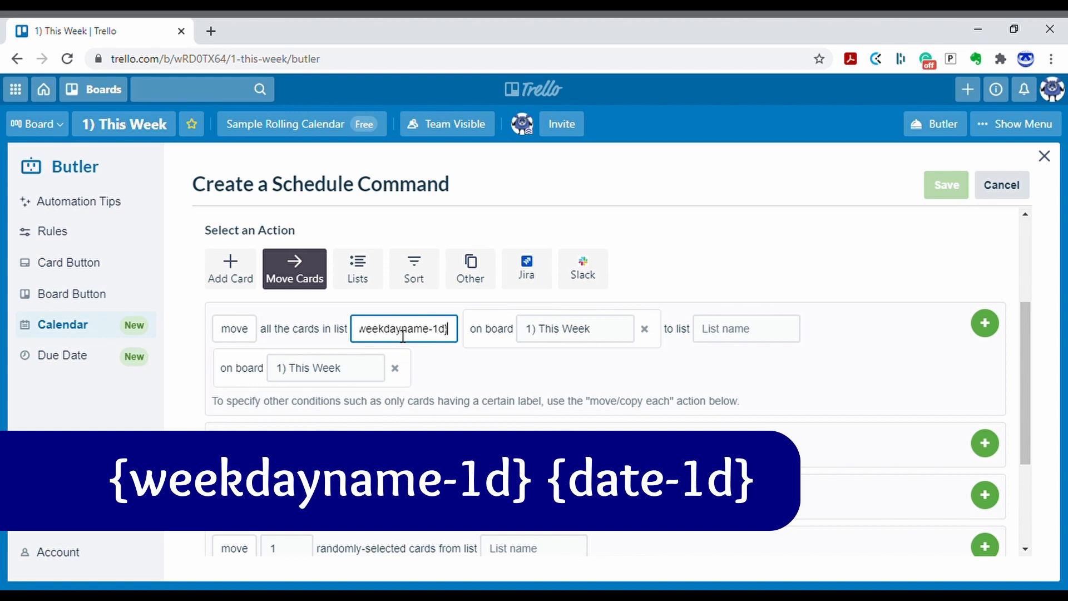
type(" {date")
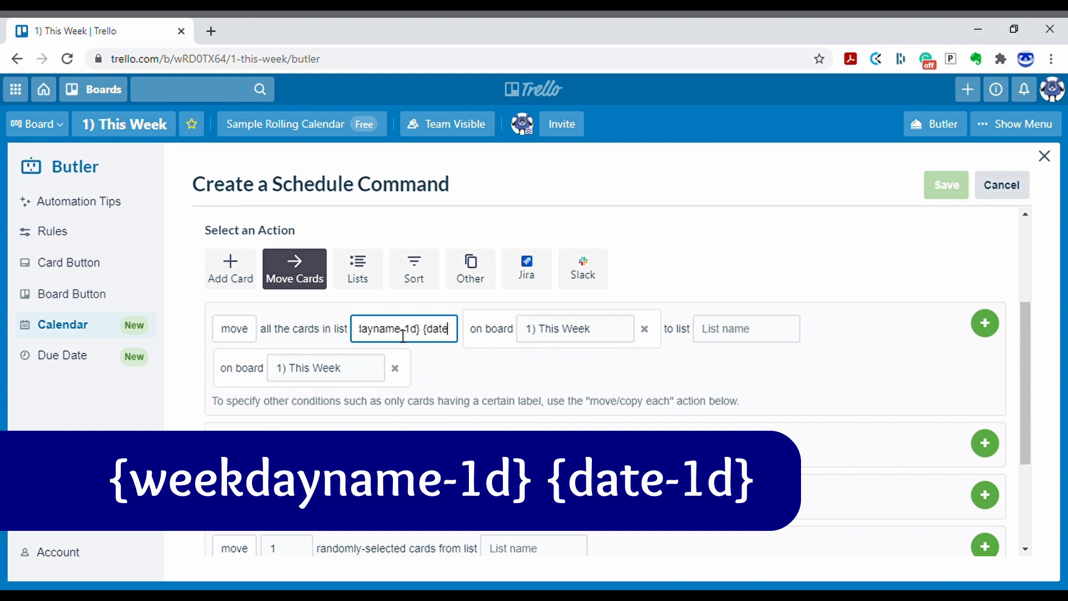
type("-1d}")
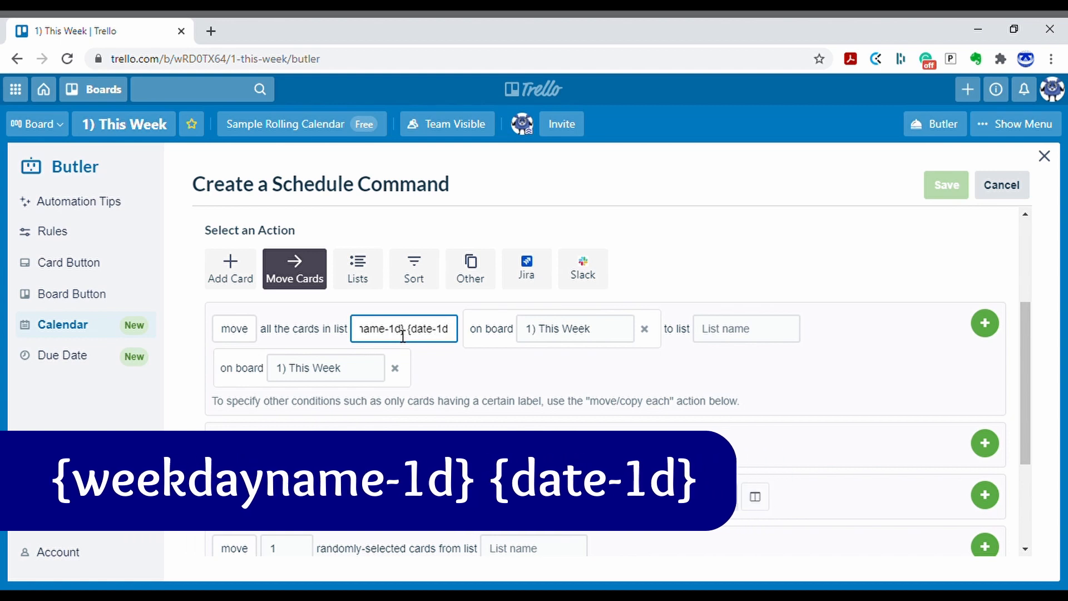
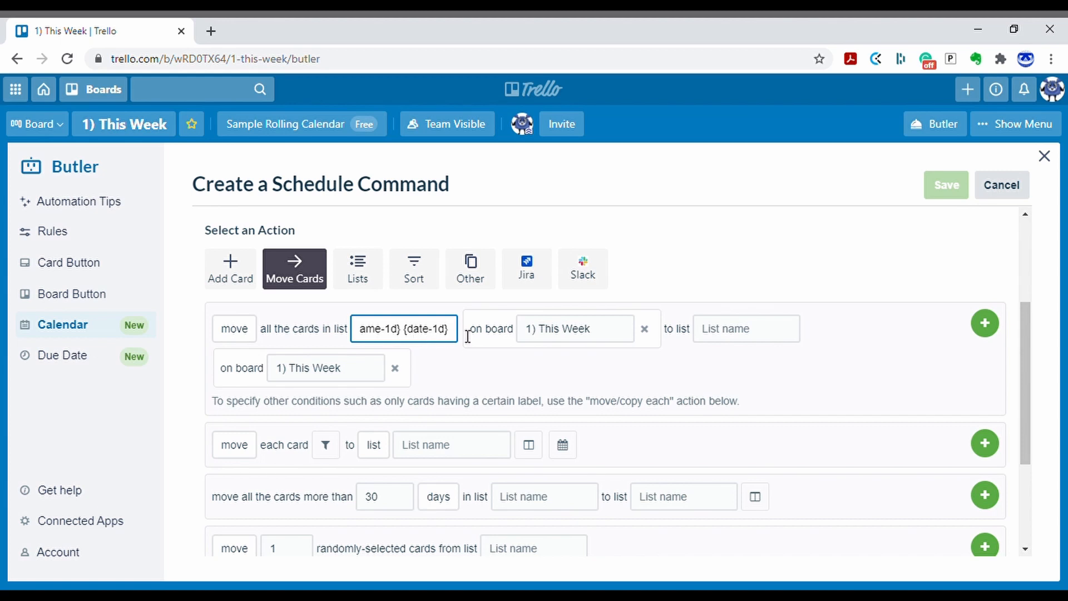
Set the destination list name to "{weekdayname} {date}" and add the move-all-cards action to the schedule command
left_click(772, 341)
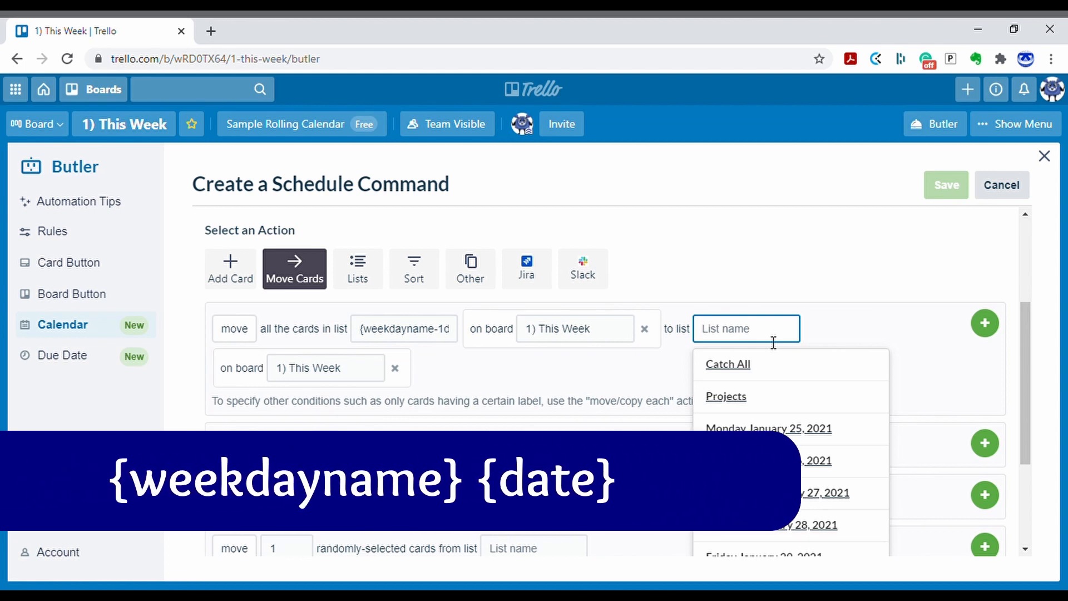
type("{")
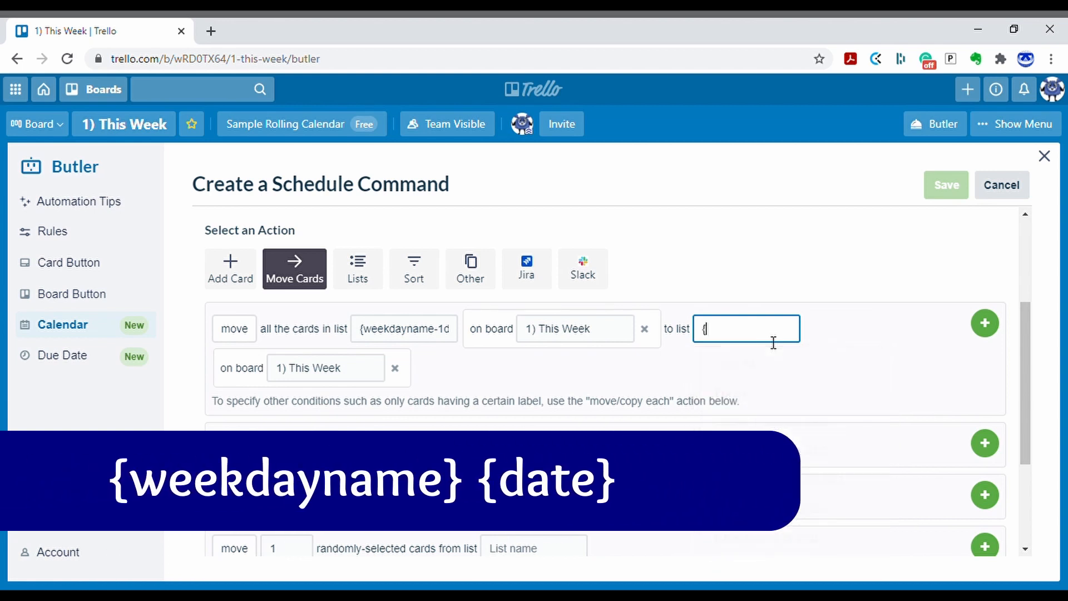
type("week")
type("dayname")
type("}")
type(" {date}")
left_click(863, 365)
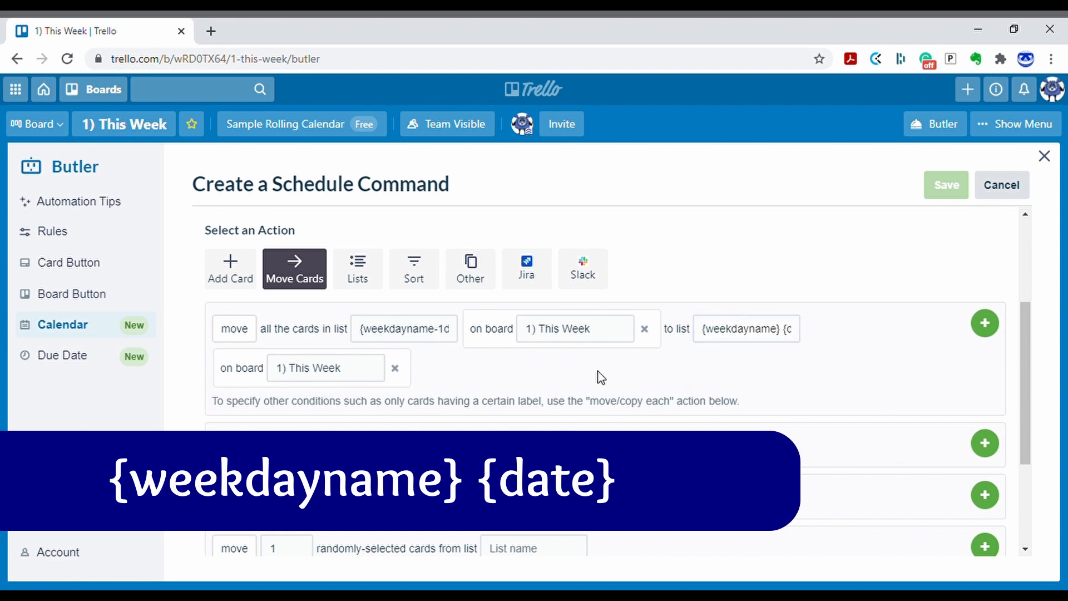
left_click(986, 324)
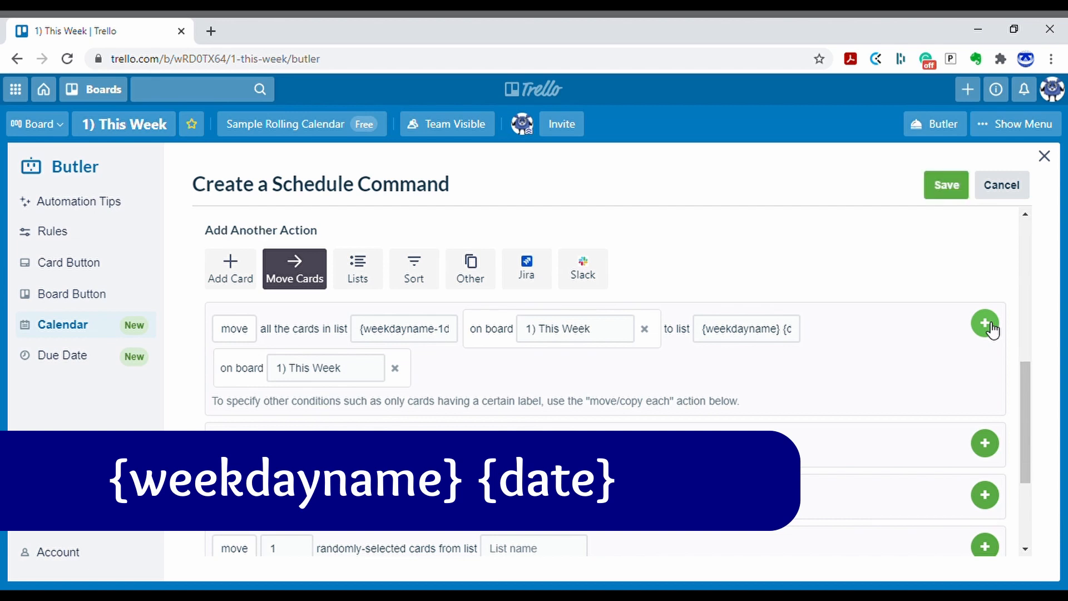
Review the added move action and choose Lists as the type of the next action
left_click_drag(1024, 389, 1019, 289)
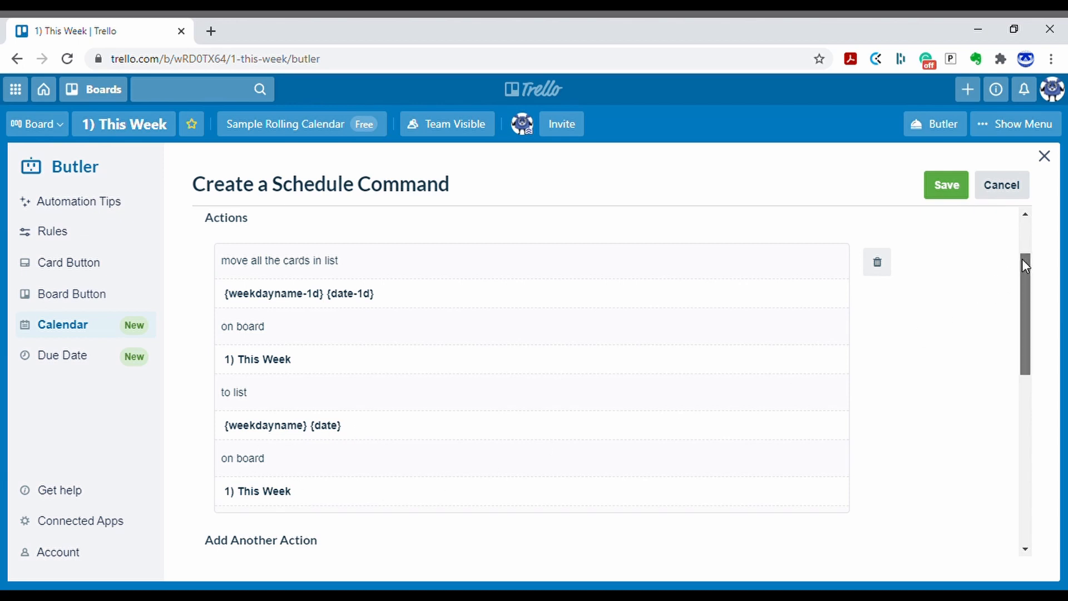
left_click_drag(1023, 258, 1010, 377)
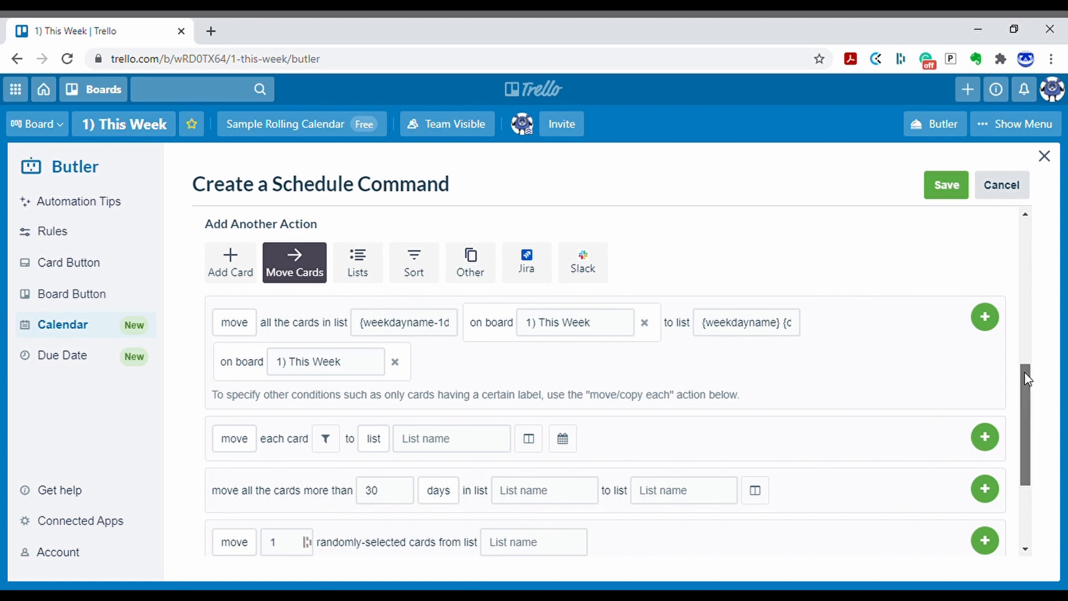
left_click_drag(1027, 378, 1021, 349)
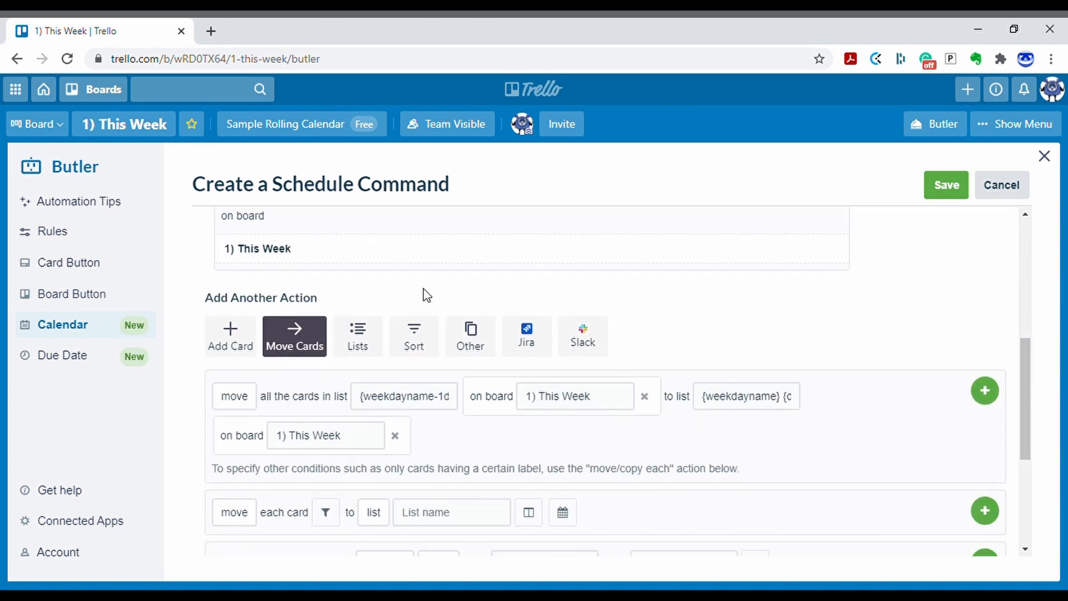
left_click(359, 345)
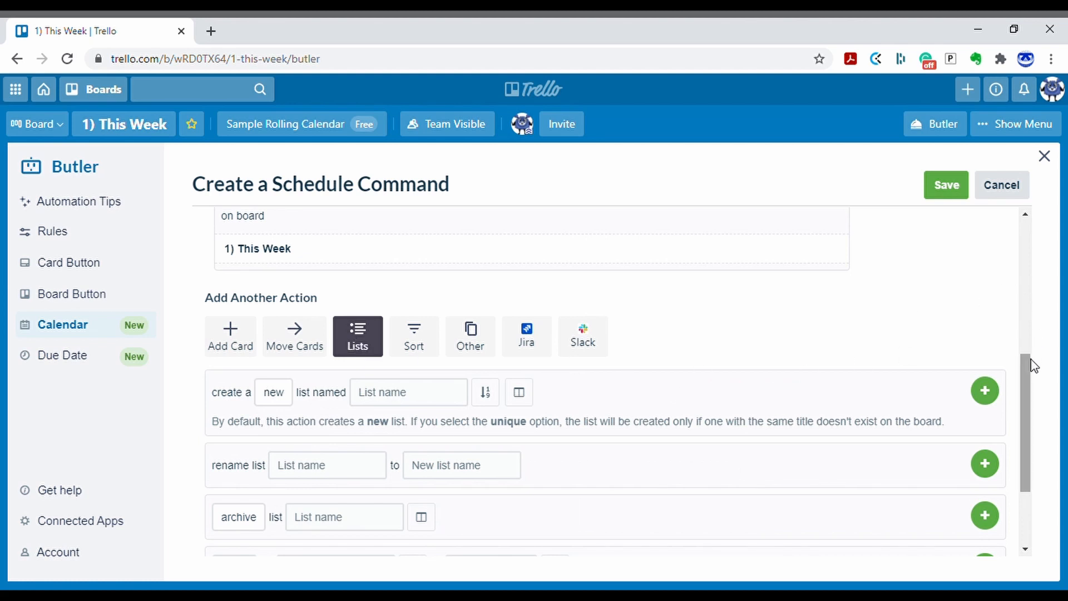
left_click_drag(1025, 366, 1020, 418)
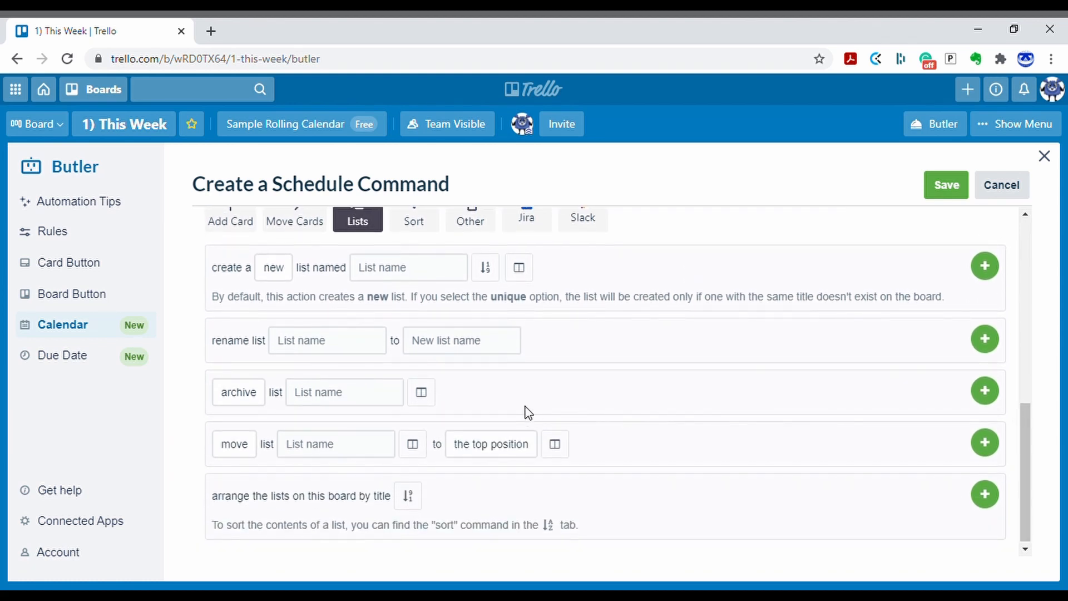
Set the move-list action to take list "{weekdayname-1d} {date-1d}" from board 1) This Week
left_click(233, 447)
left_click(159, 444)
left_click(419, 452)
left_click(524, 453)
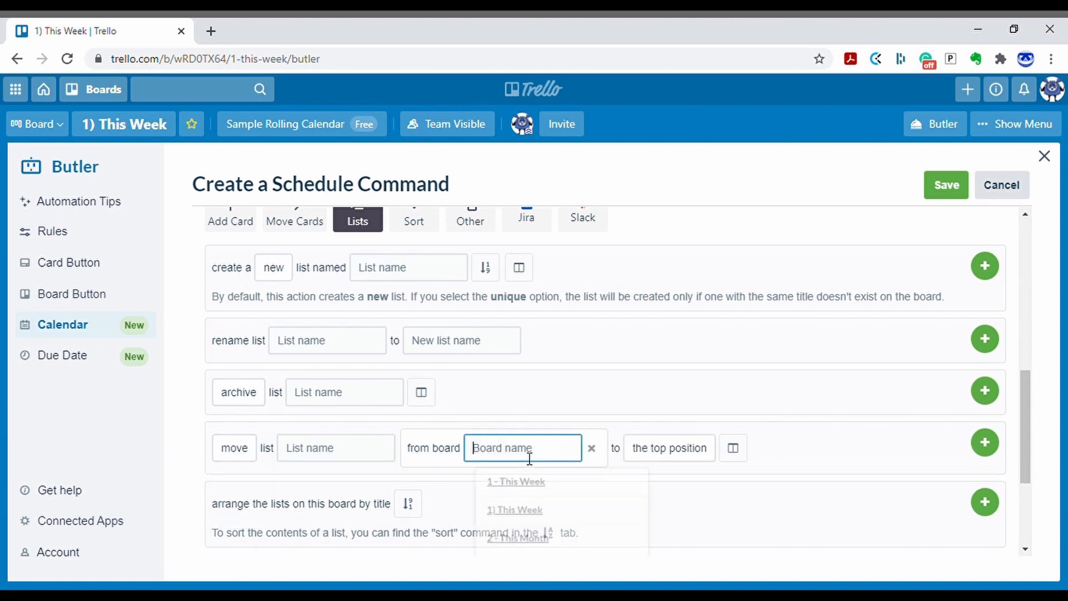
left_click(523, 515)
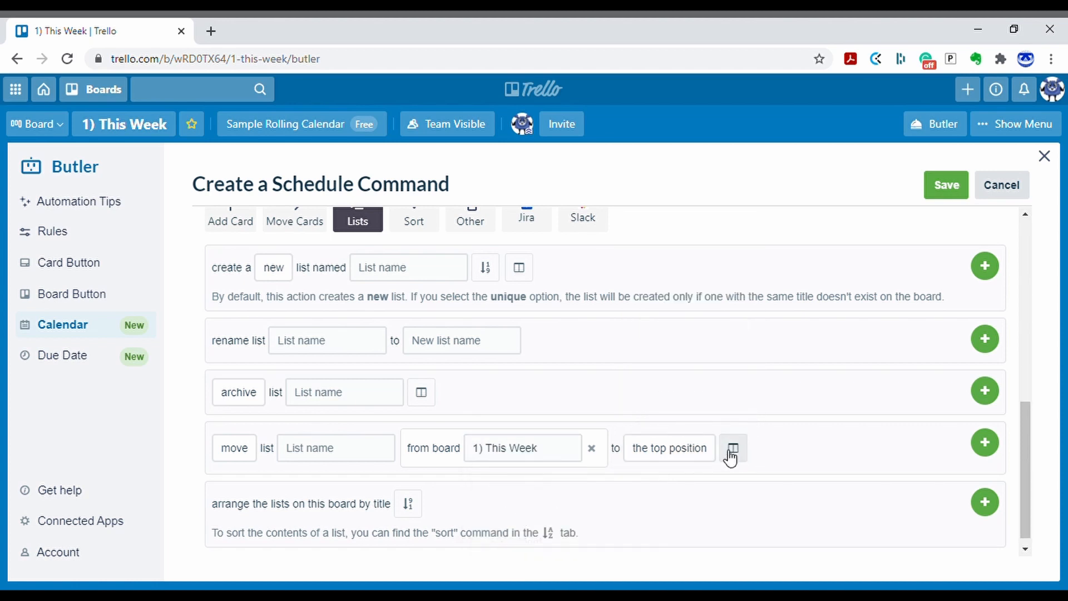
left_click(342, 455)
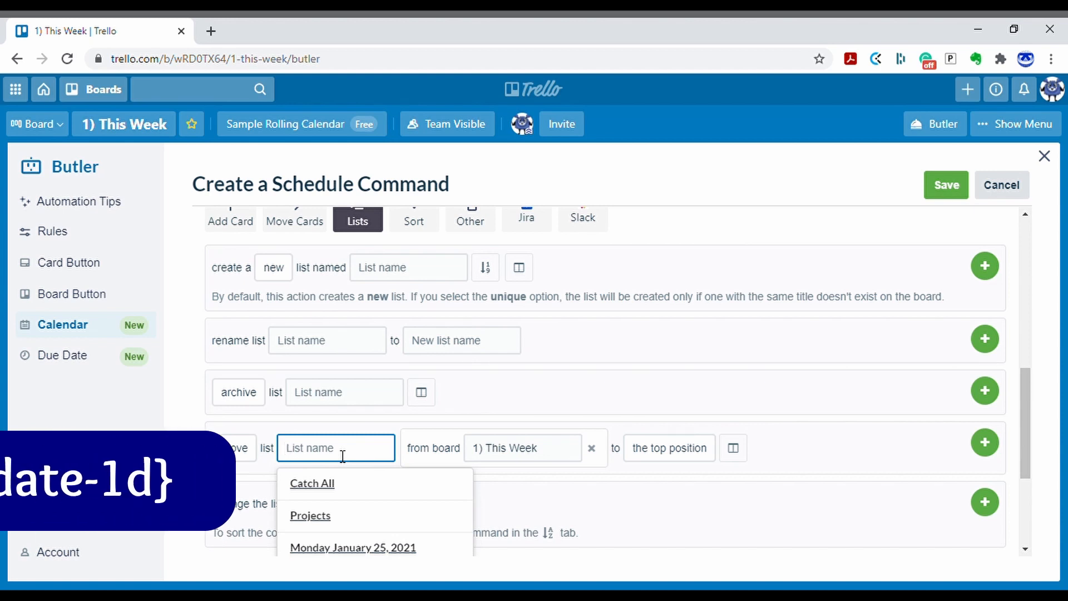
type("{date-1d")
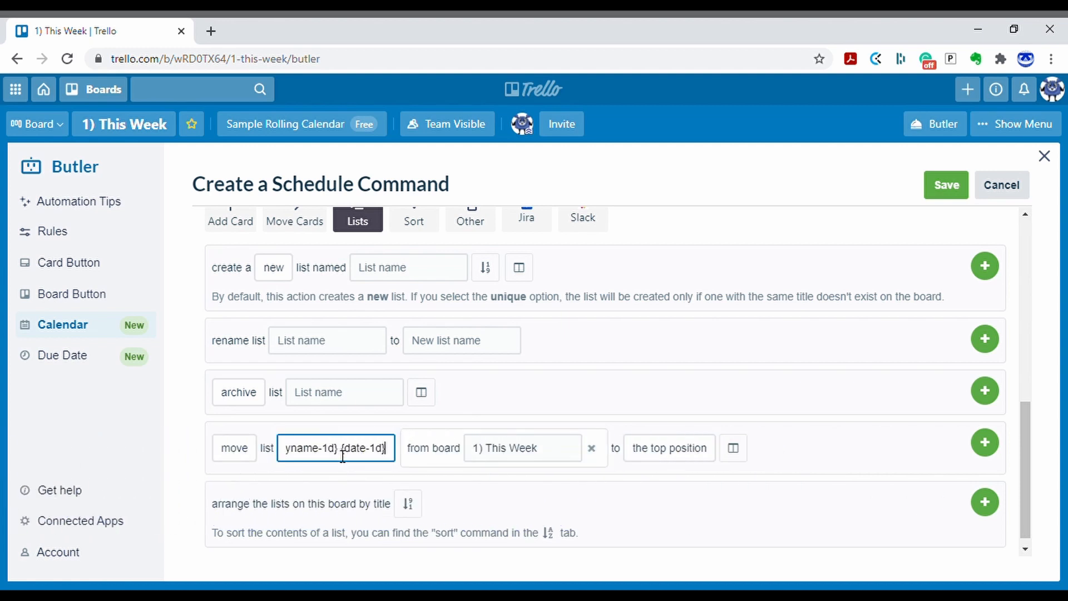
Set the move-list destination to position 9 of board 1) This Week and add the action to the schedule command
left_click(675, 454)
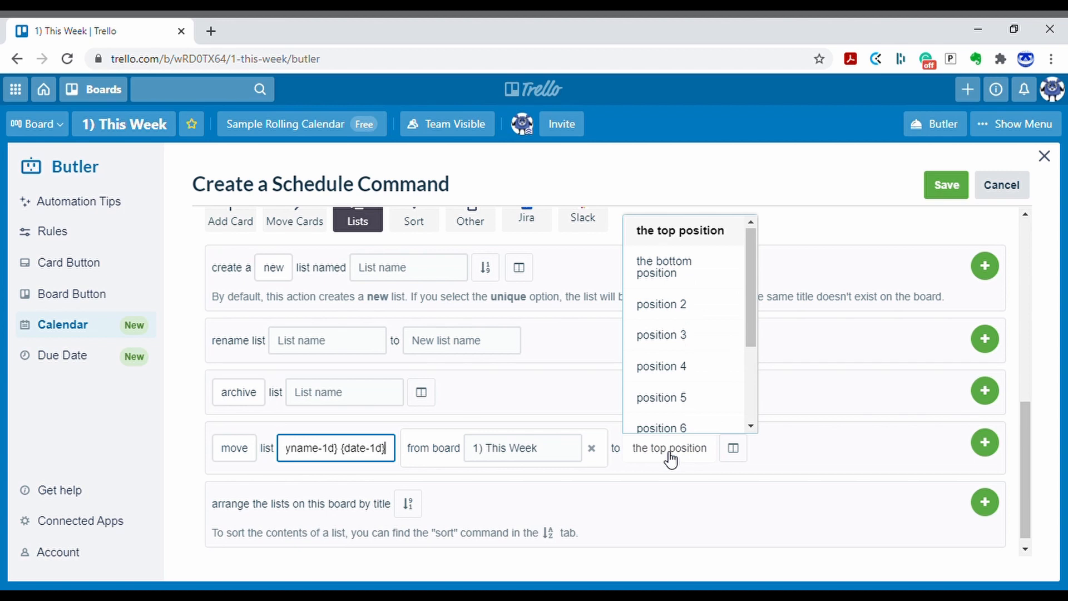
left_click_drag(752, 320, 747, 393)
left_click(672, 393)
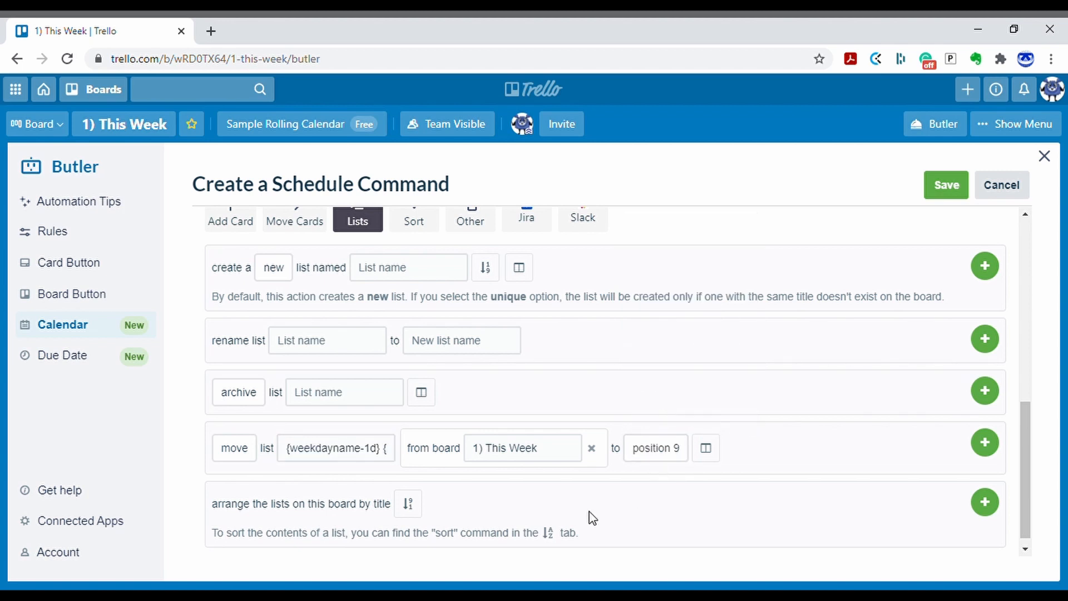
left_click(245, 455)
left_click(715, 452)
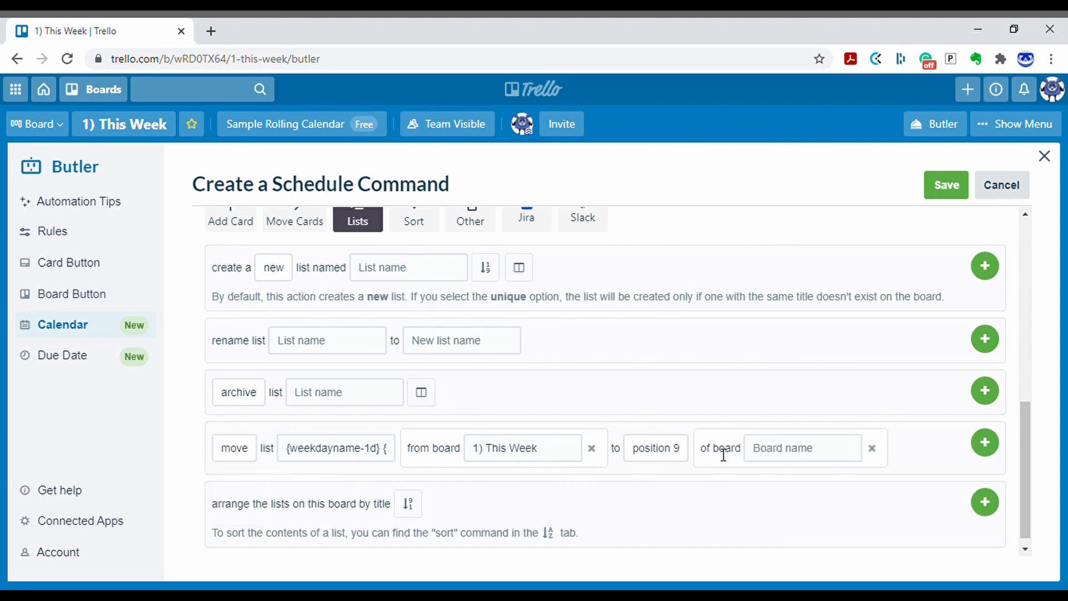
left_click(828, 457)
left_click(788, 519)
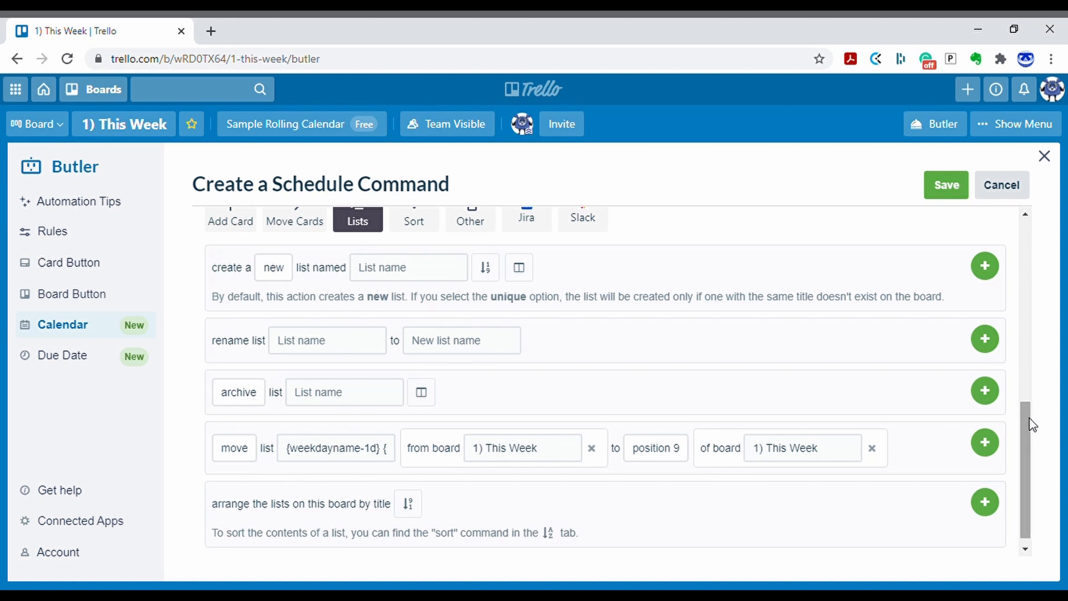
left_click(986, 445)
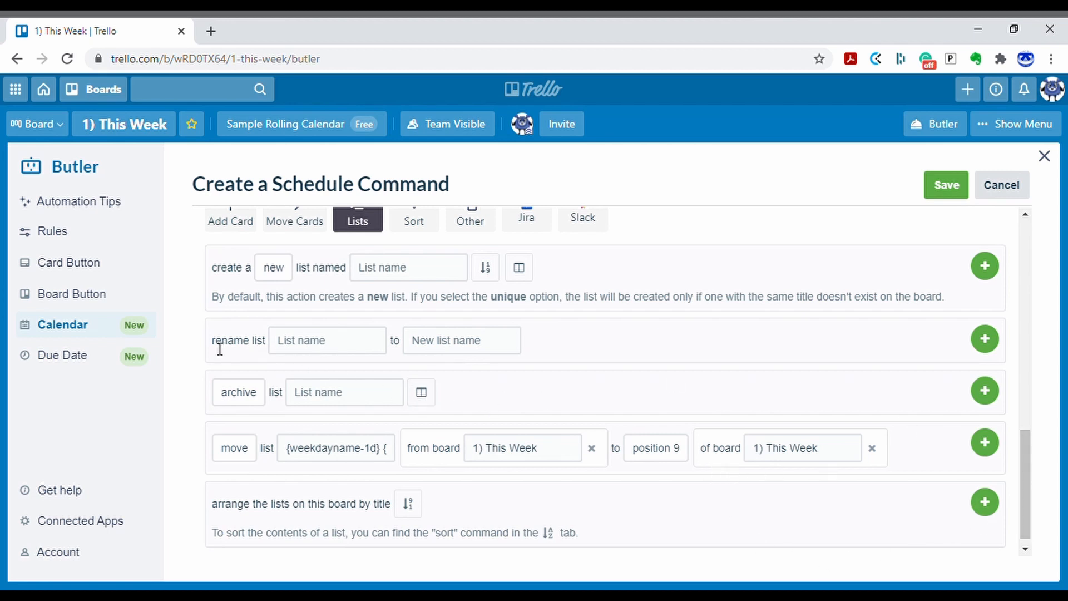
Set the list to rename in the rename-list action to "{weekdayname-1d} {date-1d}"
left_click(287, 349)
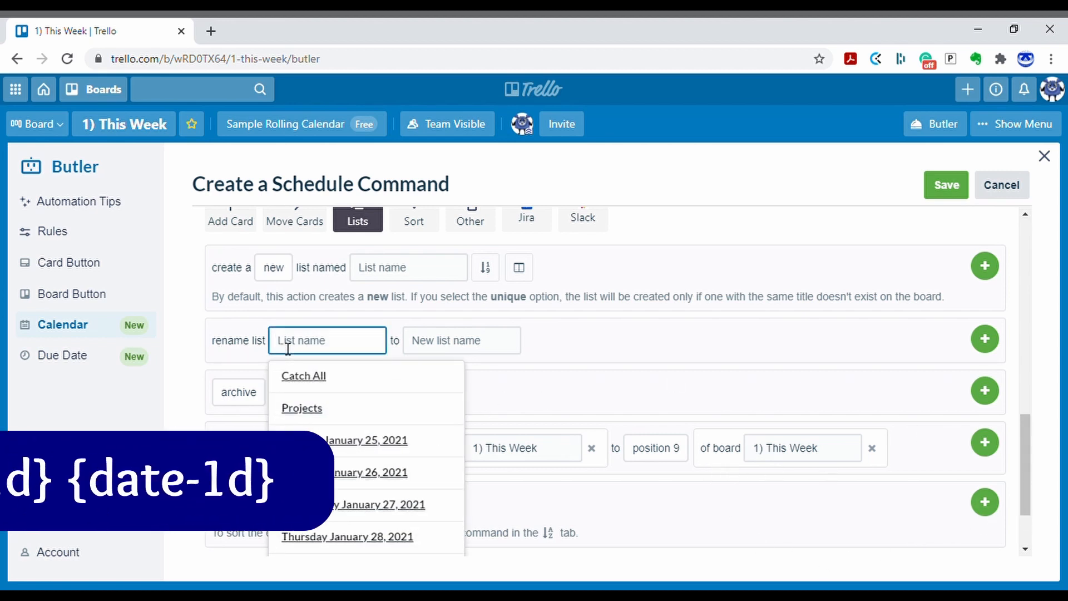
type("{")
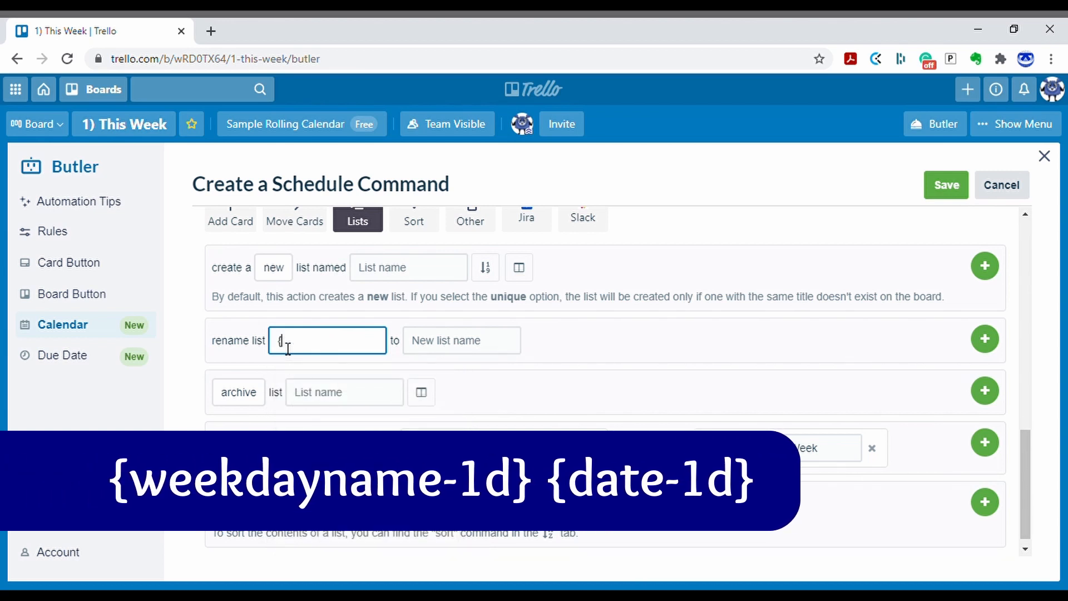
type("weekd")
type("ayname")
type("-1d}")
type(" {date")
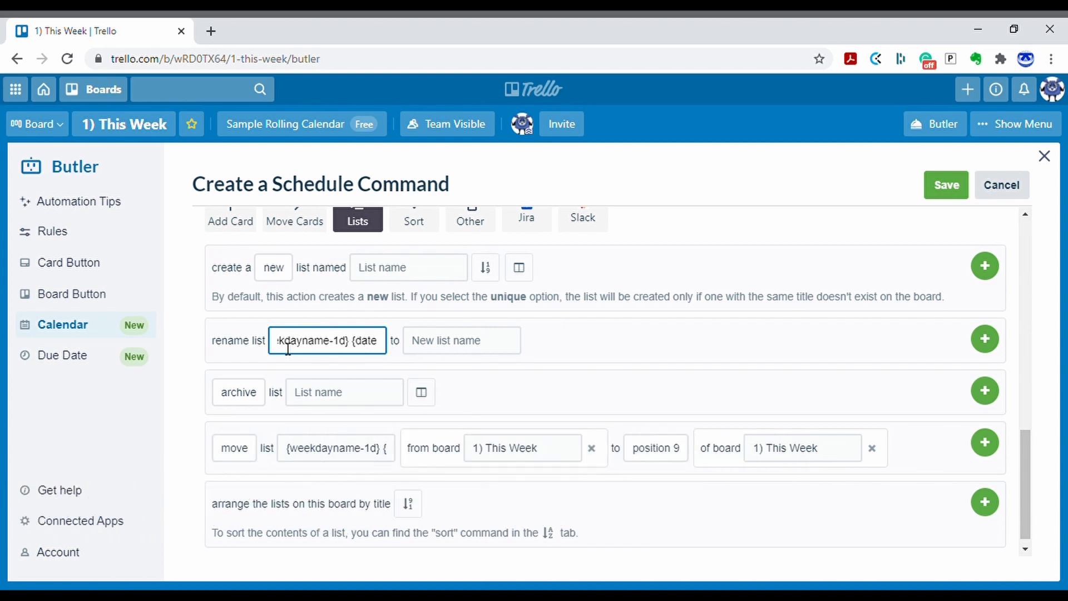
type("-1d}")
Set the new list name to "{weekdayname-1d} {date+6d}" and add the rename-list action to the schedule command
left_click(472, 353)
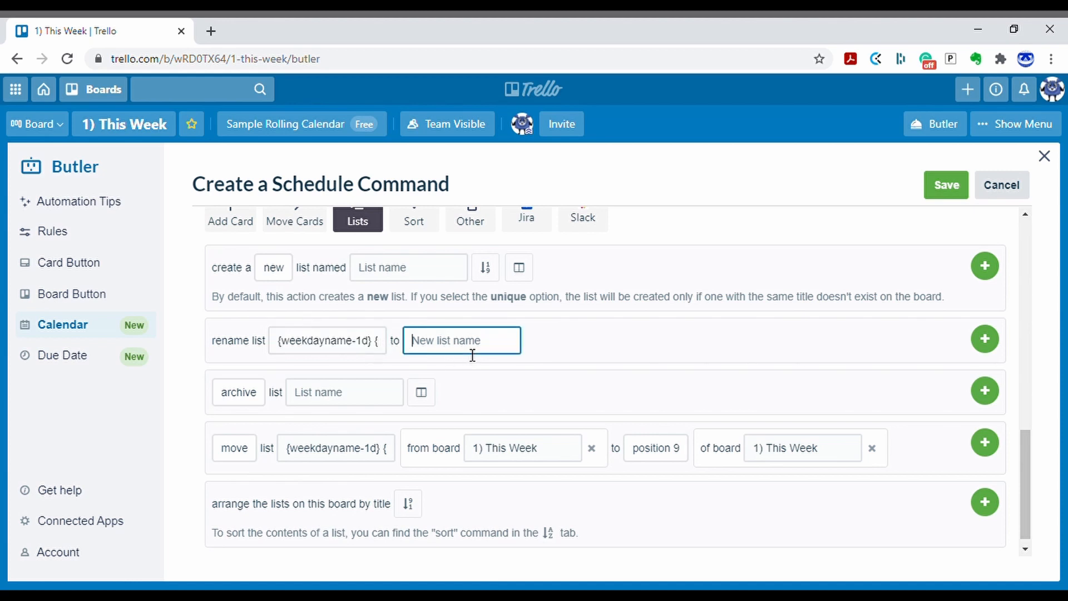
type("{wee")
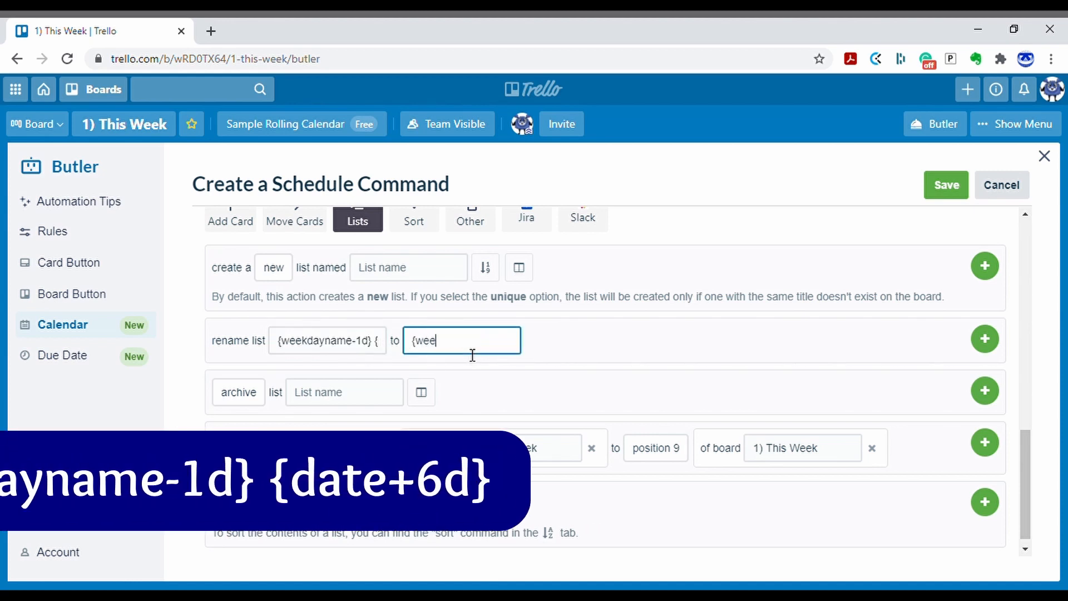
type("kdayname")
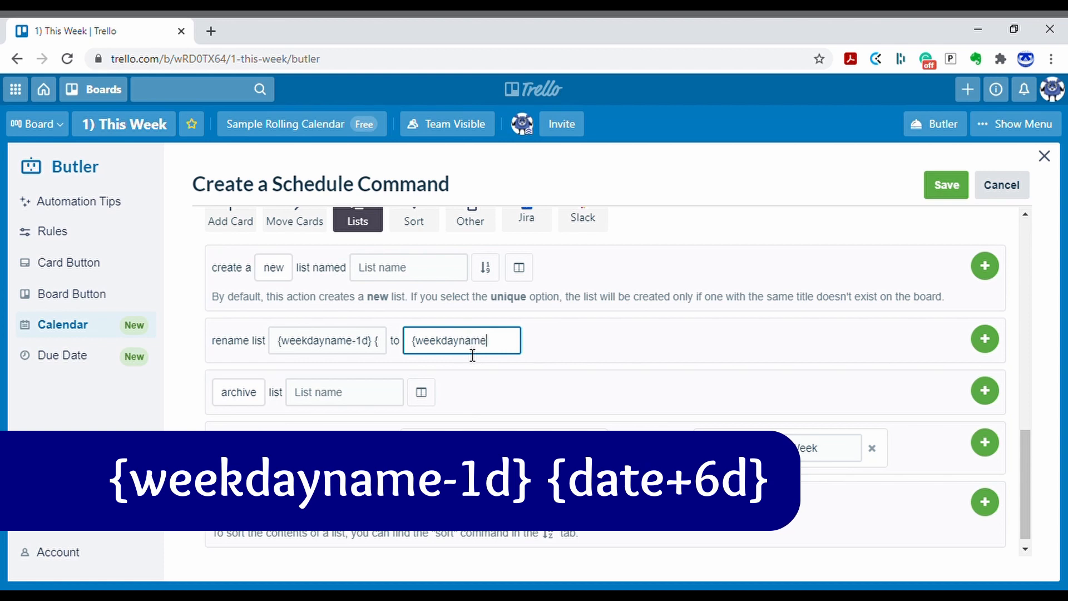
type("-1d}")
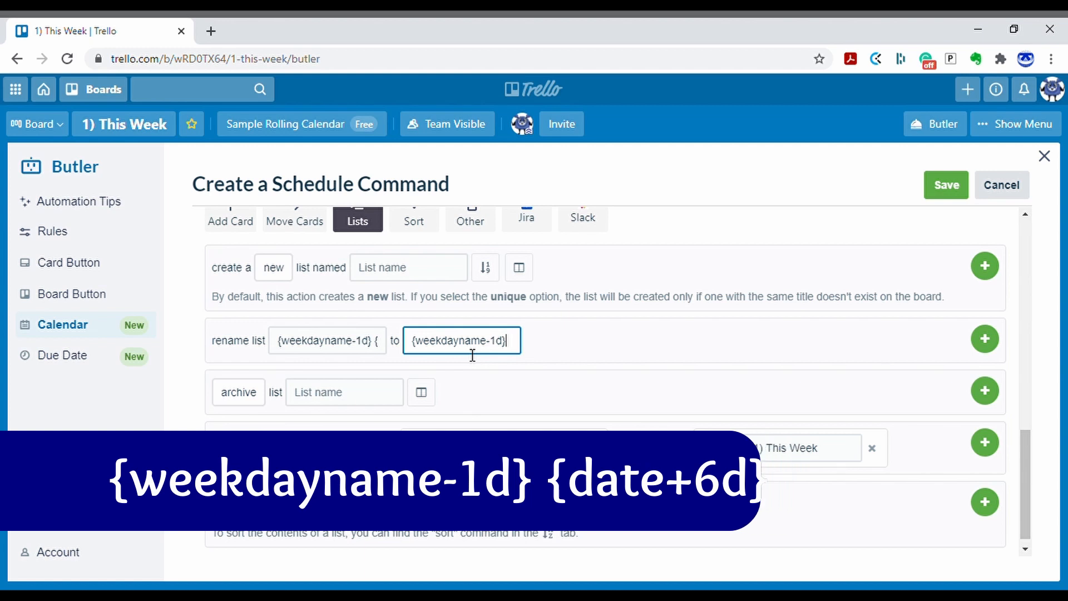
type("{")
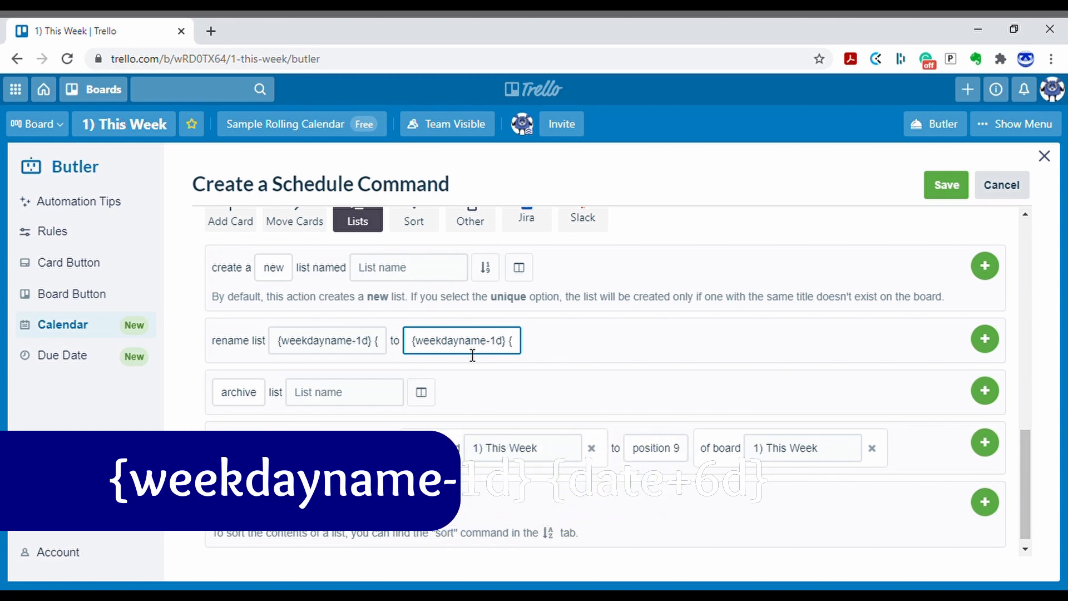
type("date")
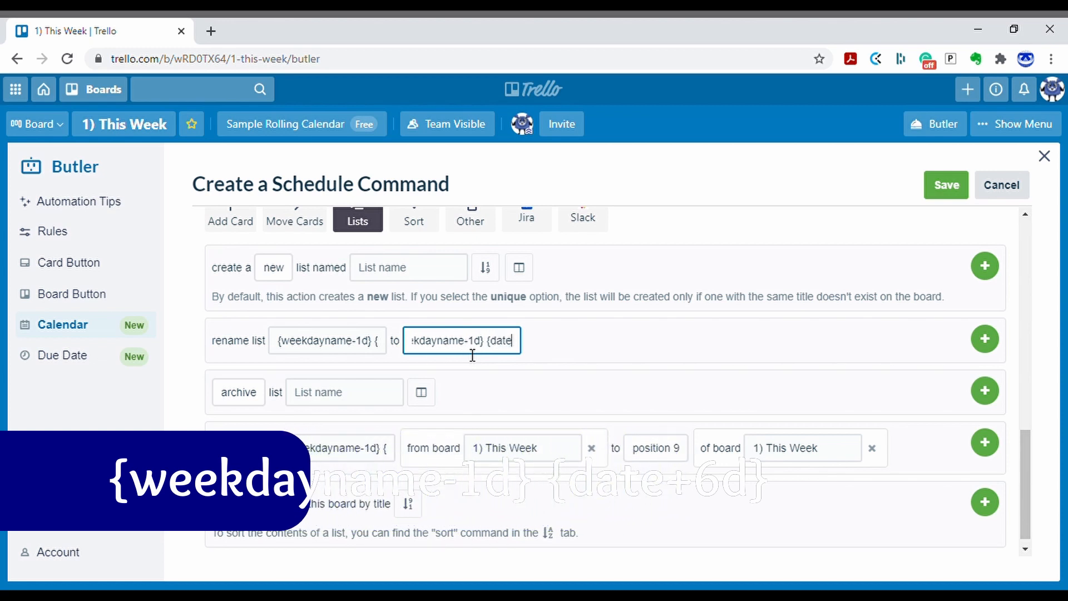
type("+6")
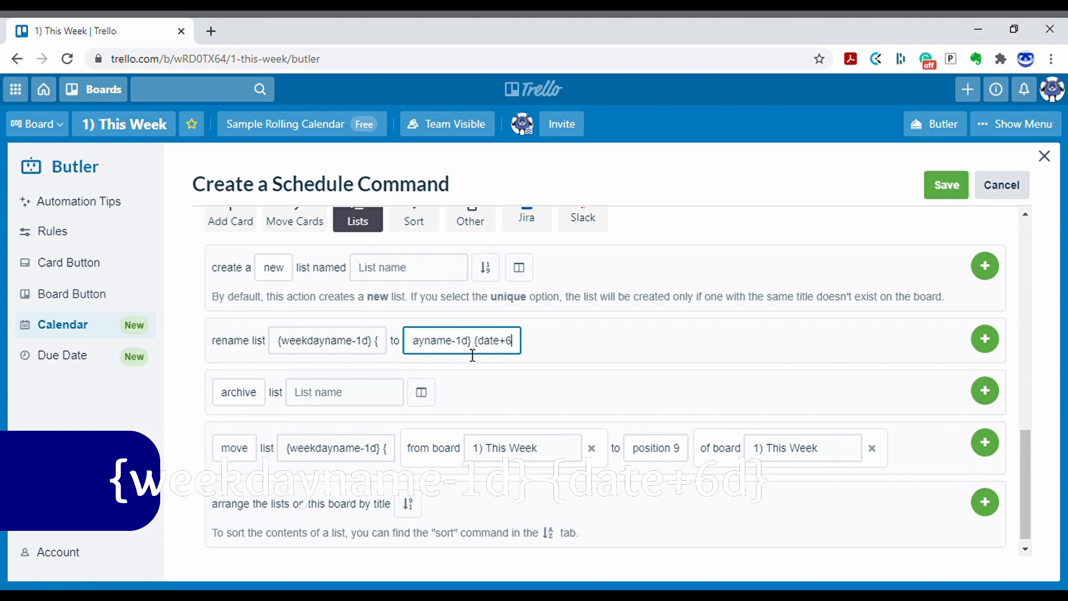
type("d}")
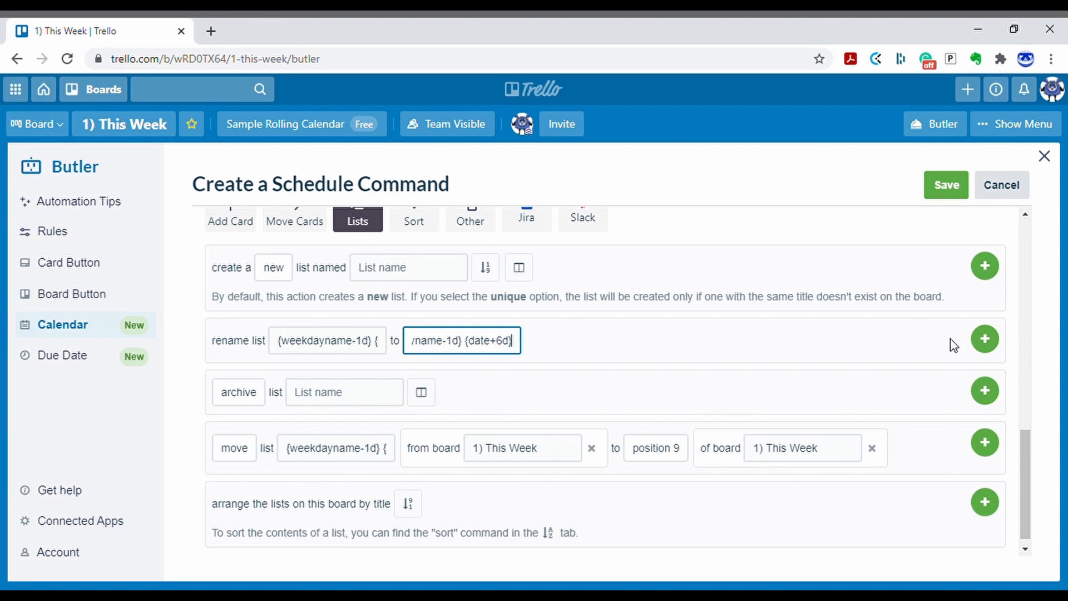
left_click(985, 339)
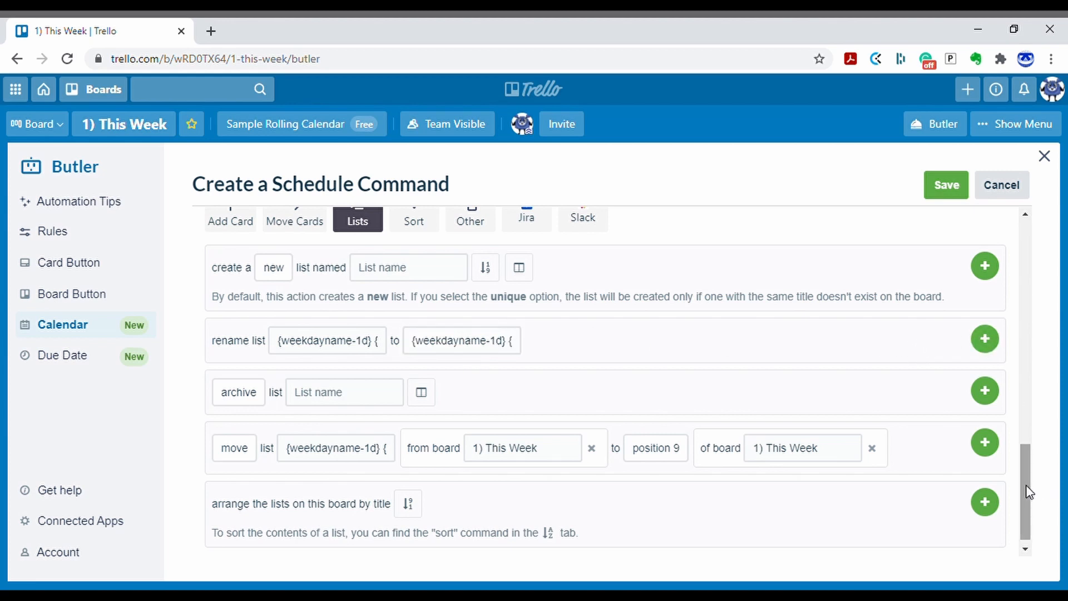
Review the schedule command's trigger and three actions, save the command and return to the 1) This Week board
left_click_drag(1027, 484, 1021, 241)
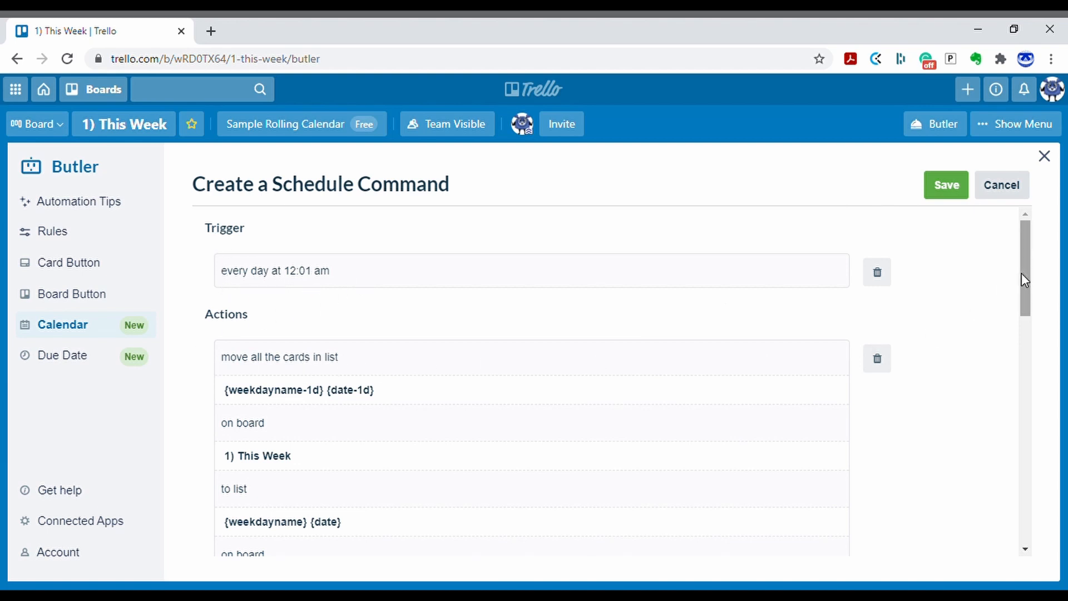
left_click_drag(1022, 272, 1016, 318)
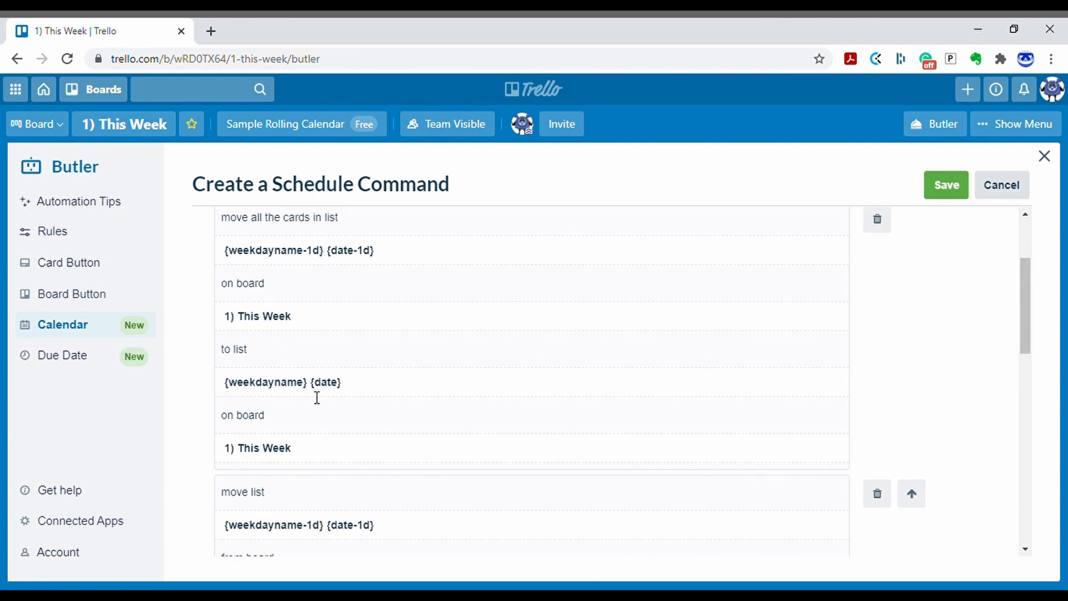
left_click_drag(1030, 275, 1028, 312)
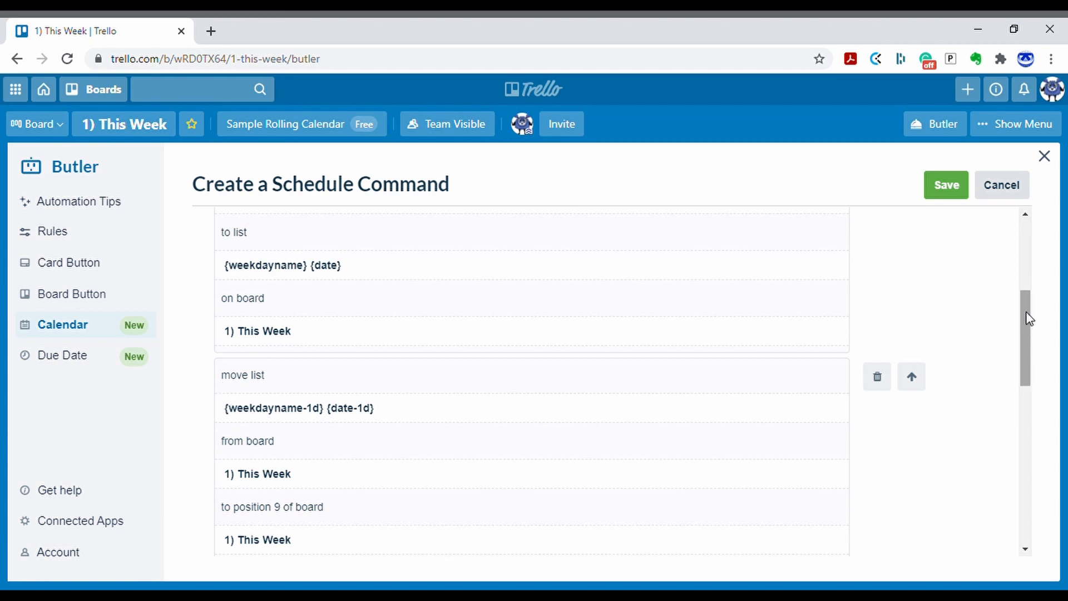
scroll(1022, 359, "down", 3)
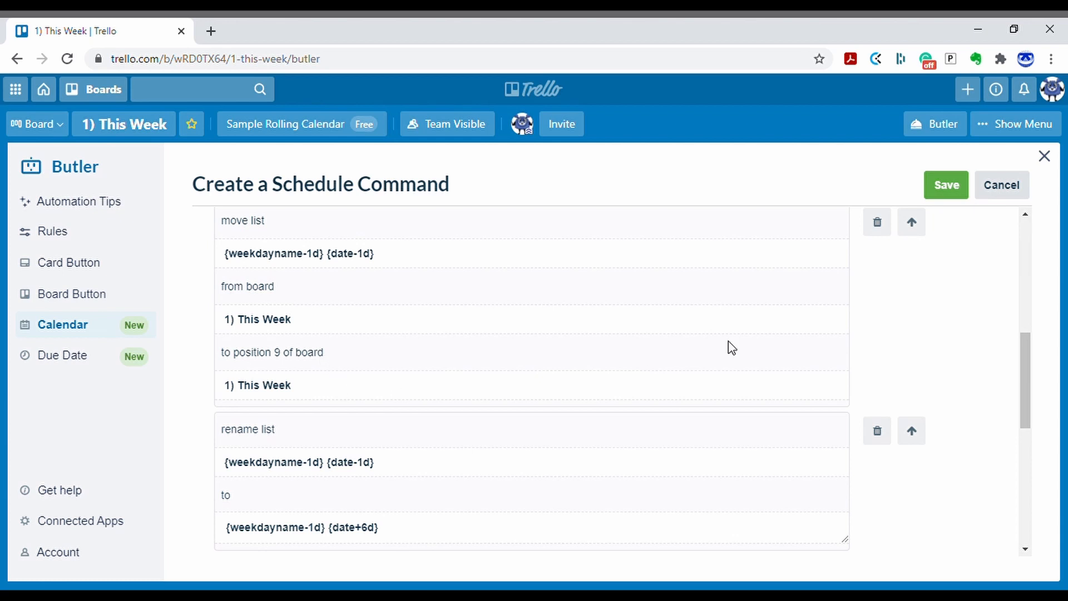
left_click_drag(1029, 351, 1019, 385)
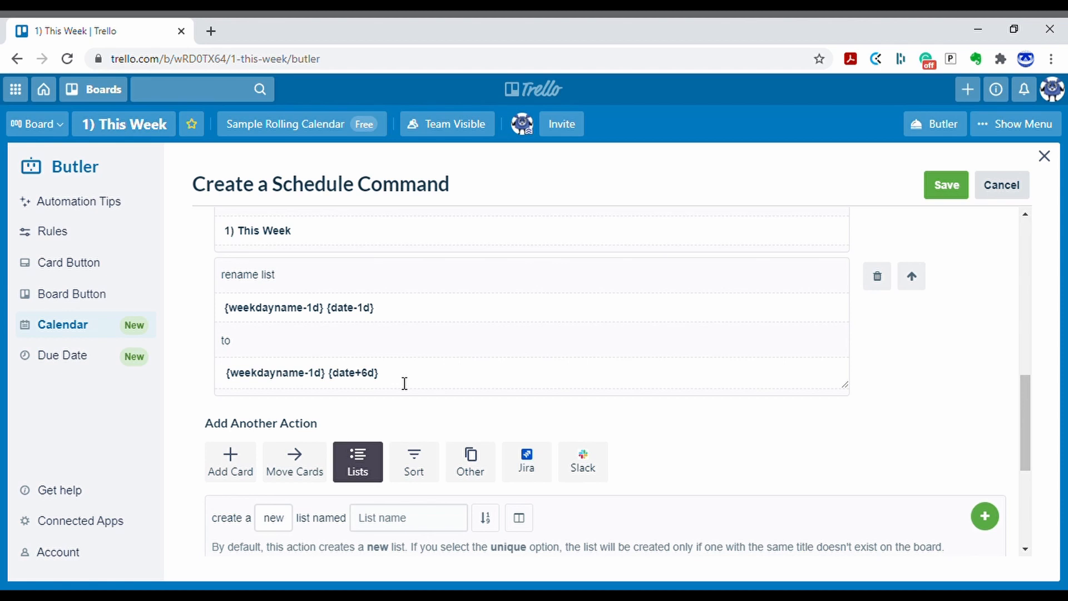
left_click_drag(1027, 412, 1028, 219)
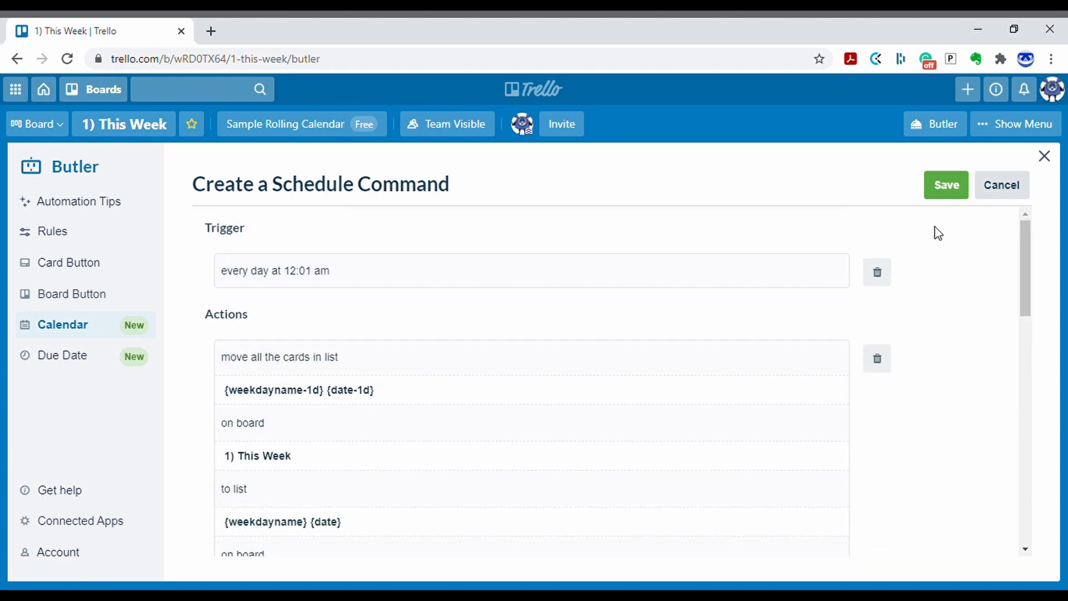
left_click(954, 194)
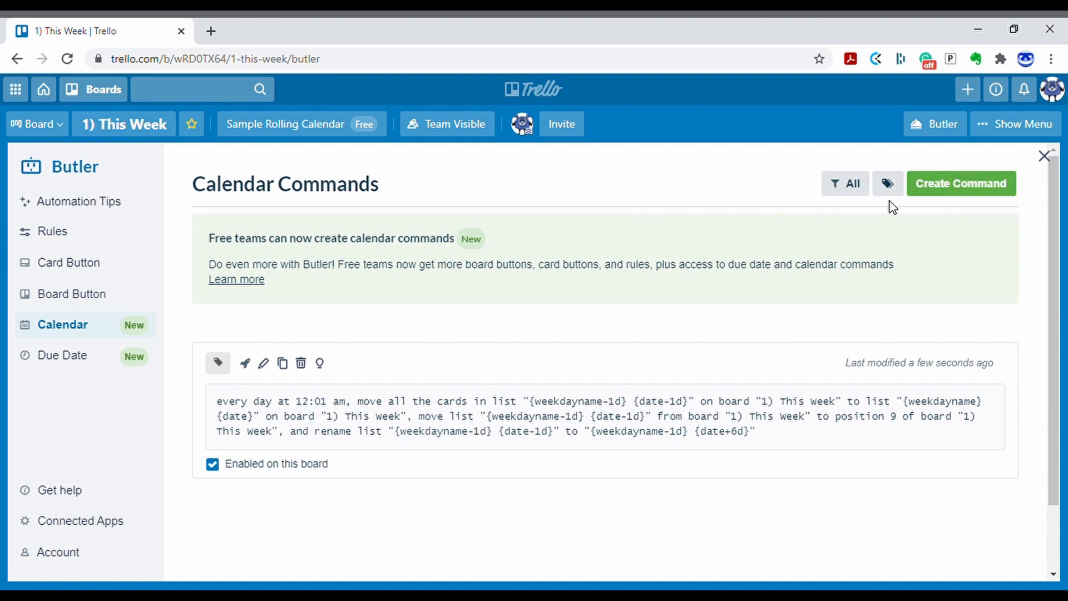
left_click(1044, 156)
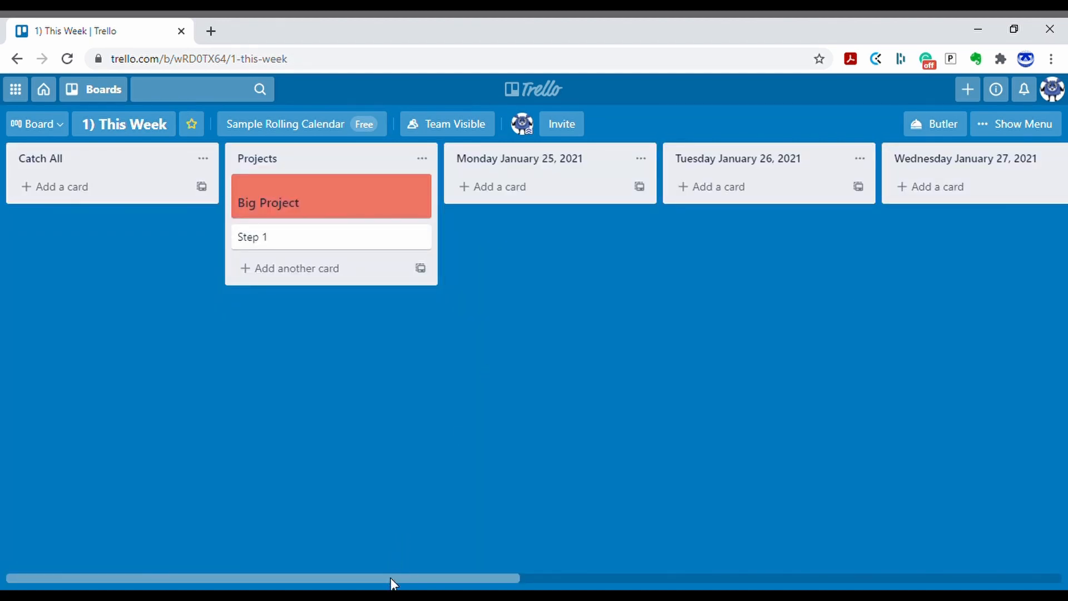
Add the cards Test 1, Test 2 and Test 3 to the Monday January 25, 2021 list
left_click_drag(391, 577, 434, 577)
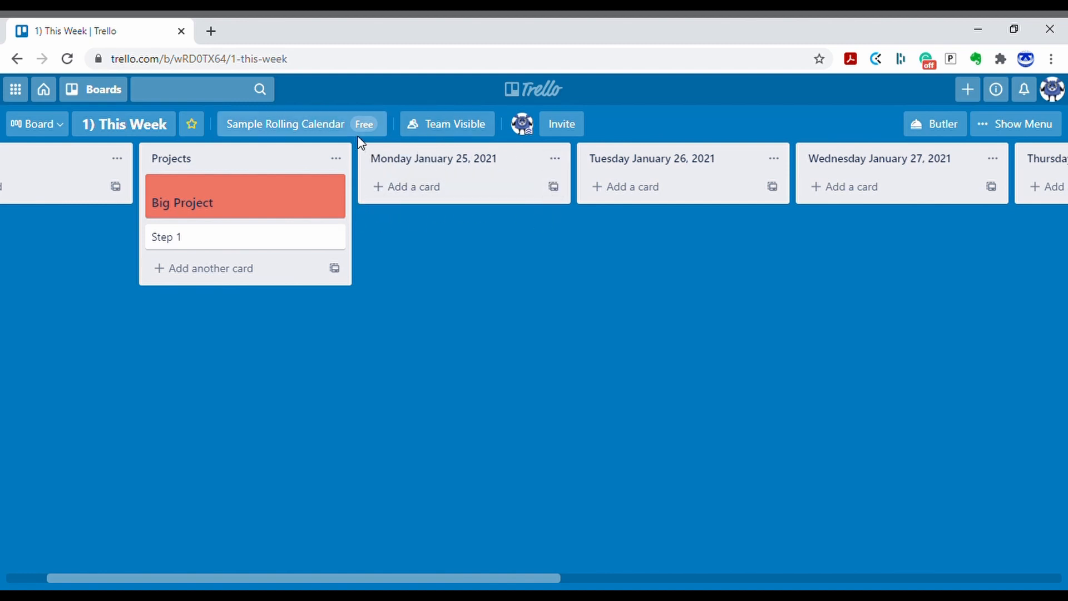
left_click(422, 189)
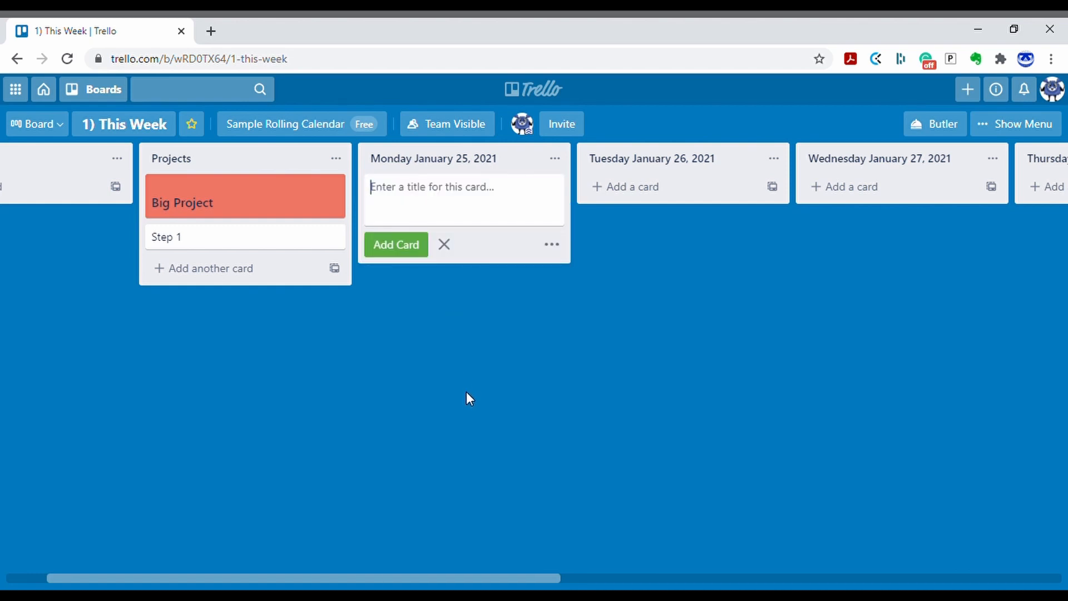
type("Tes")
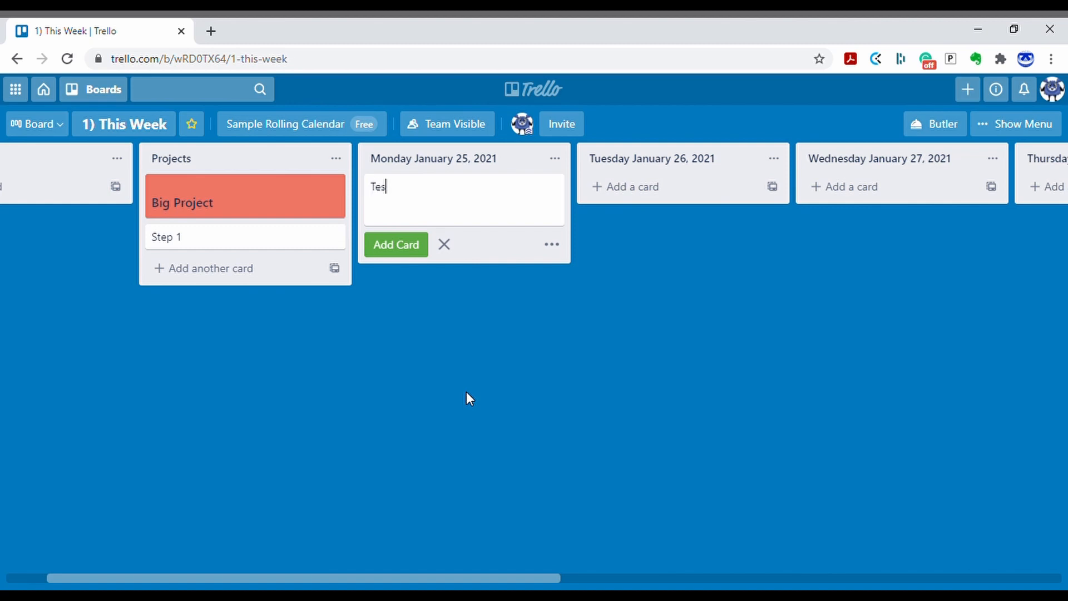
type("t 1")
key("Return")
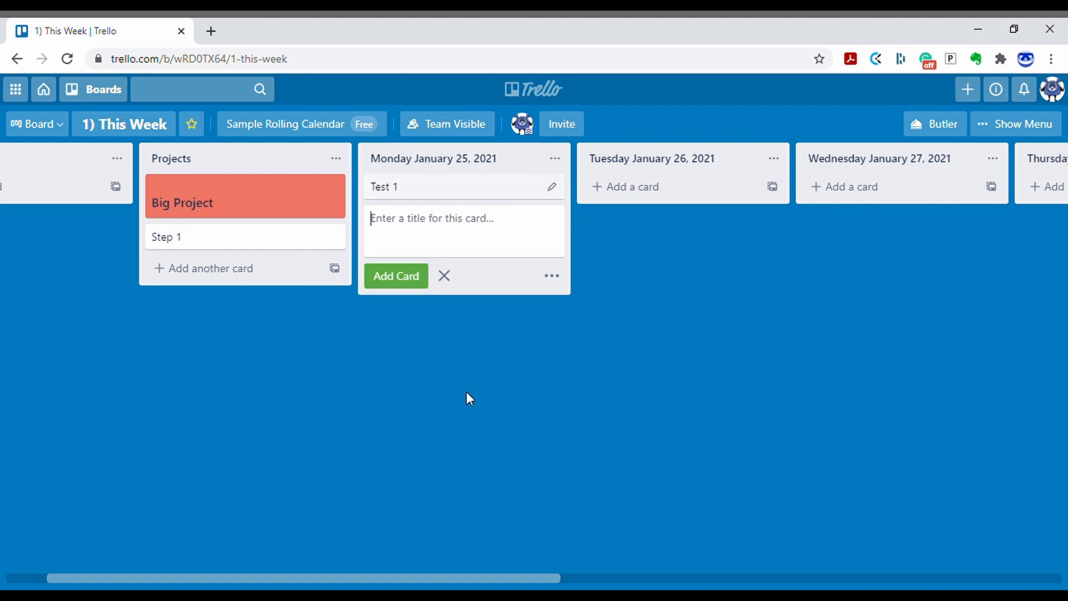
type("Test 2")
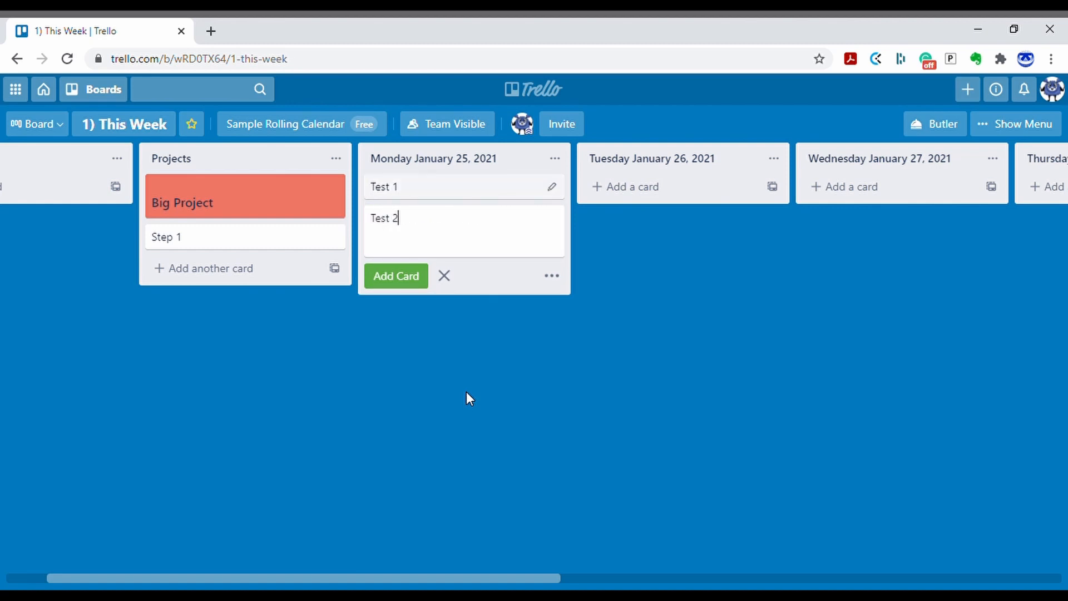
key("Return")
type("Test ")
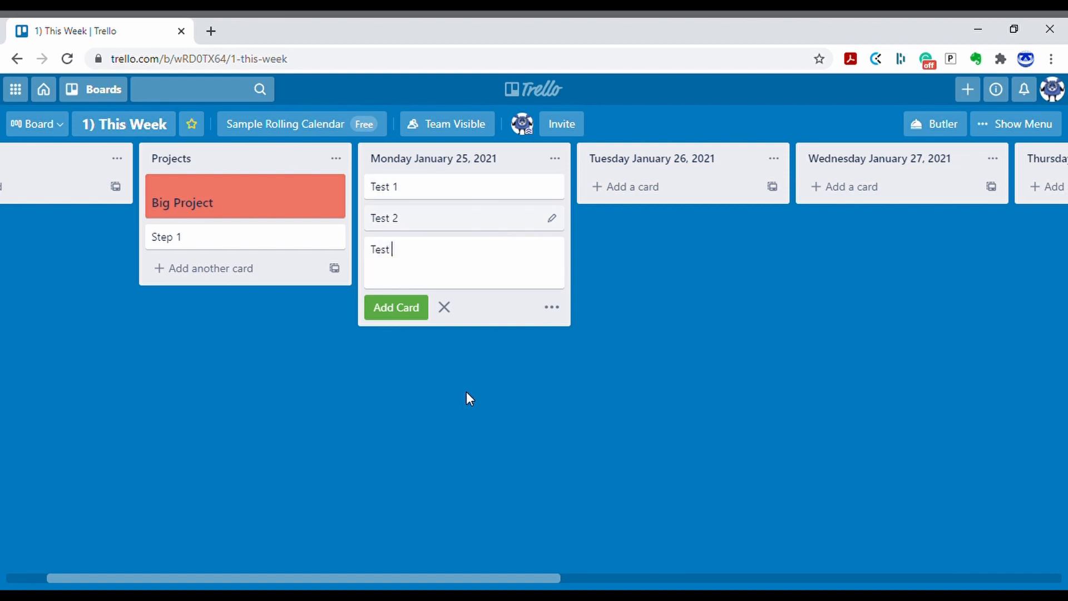
type("3")
key("Return")
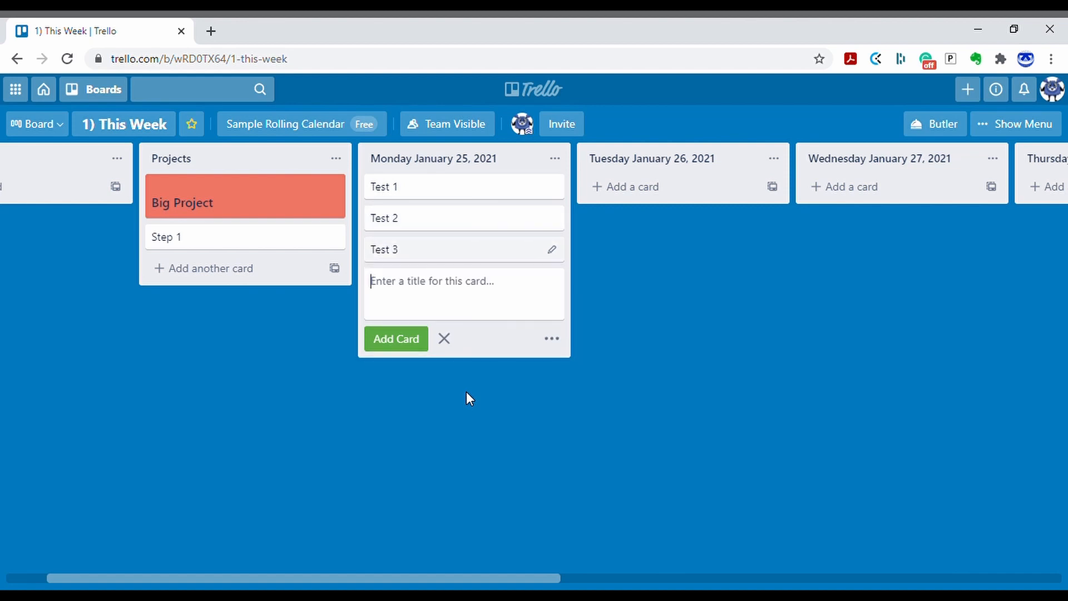
left_click(561, 500)
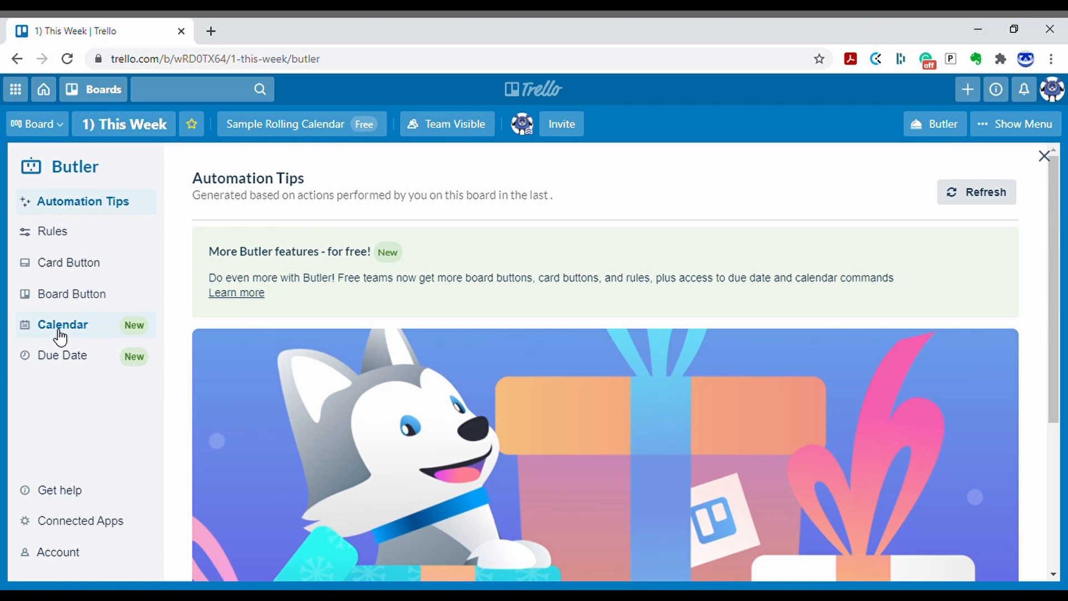
Run the daily 12:01 am calendar command immediately in Butler, keeping it enabled on this board, and return to the board
left_click(60, 333)
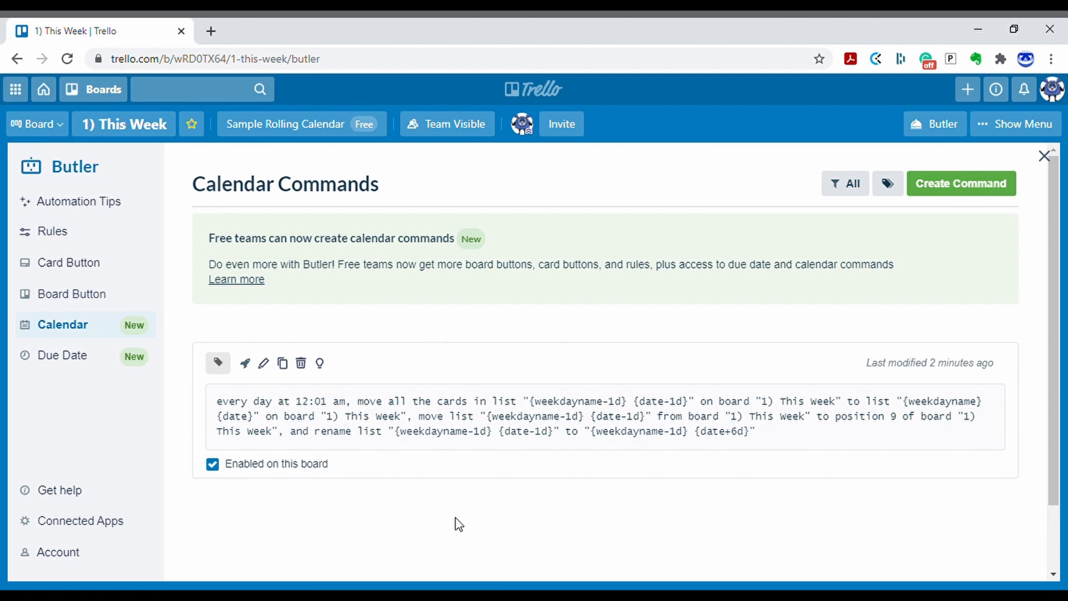
left_click(217, 470)
left_click(217, 471)
left_click(217, 470)
left_click(218, 470)
left_click(251, 367)
left_click(1045, 157)
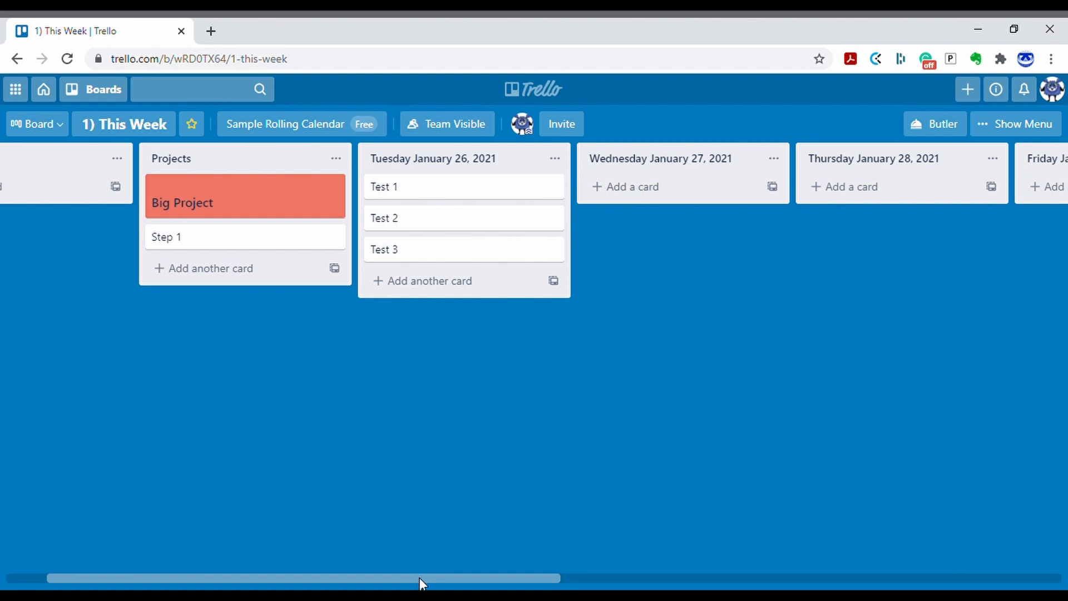
Check the lists through Monday February 1, 2021, run the daily calendar command again in Butler, and read the run details
left_click_drag(419, 577, 935, 545)
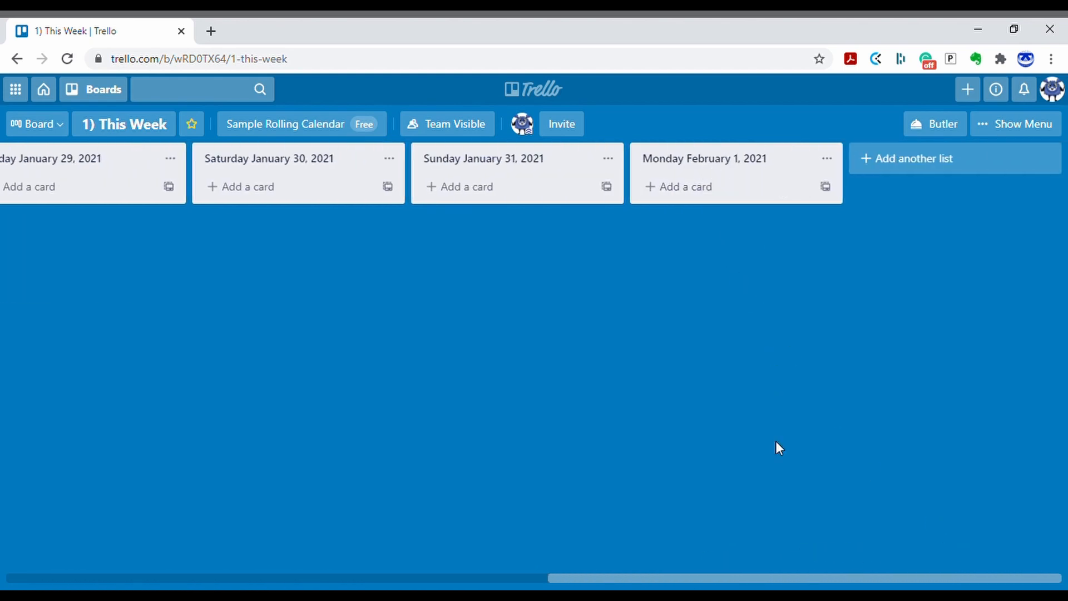
left_click_drag(857, 576, 303, 567)
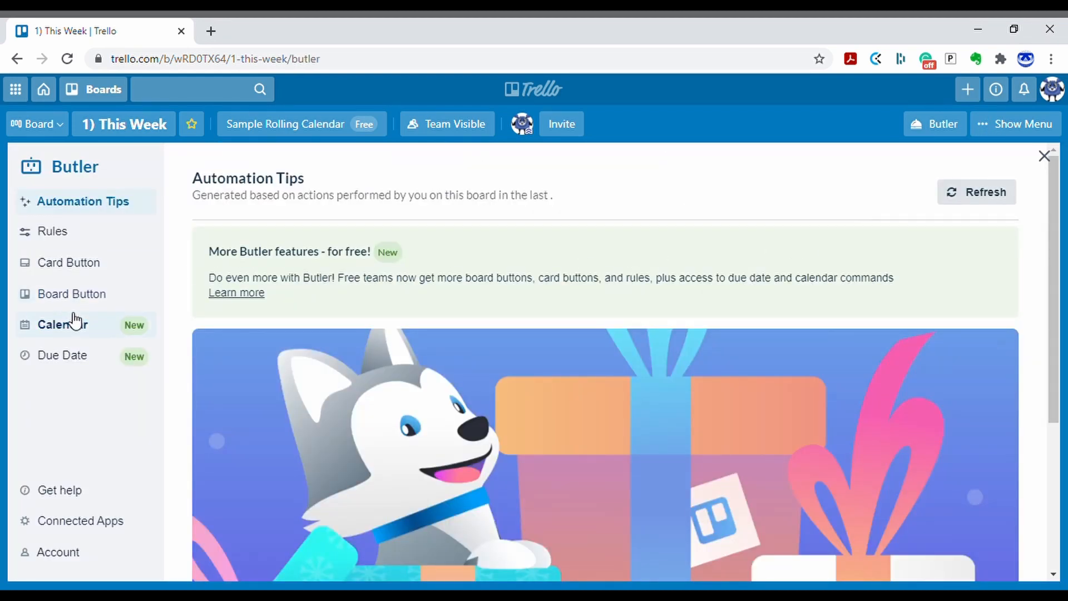
left_click(54, 333)
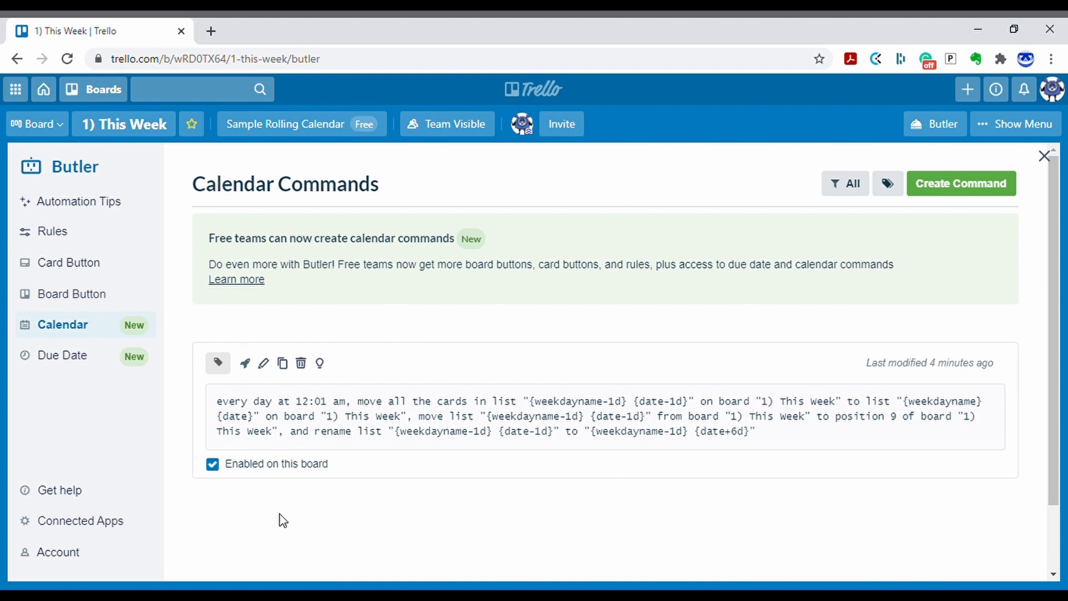
left_click(245, 365)
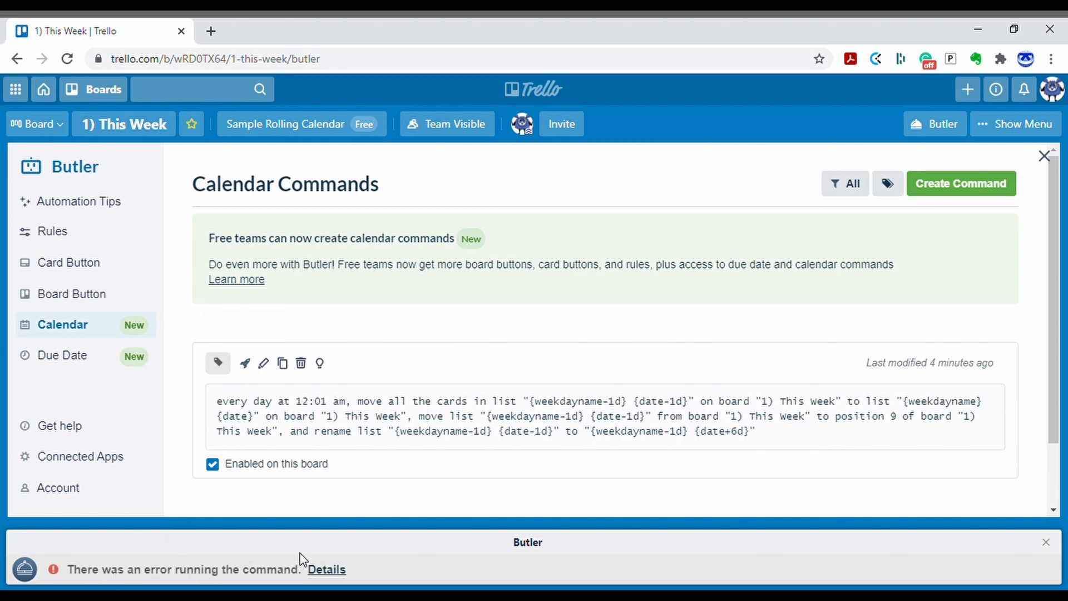
left_click(339, 573)
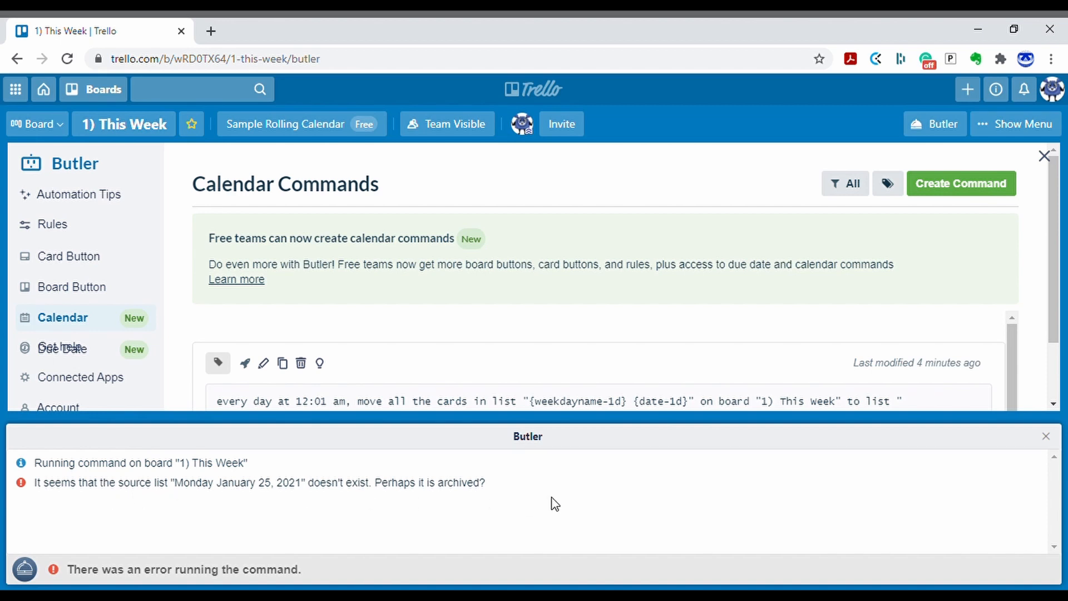
left_click(1046, 439)
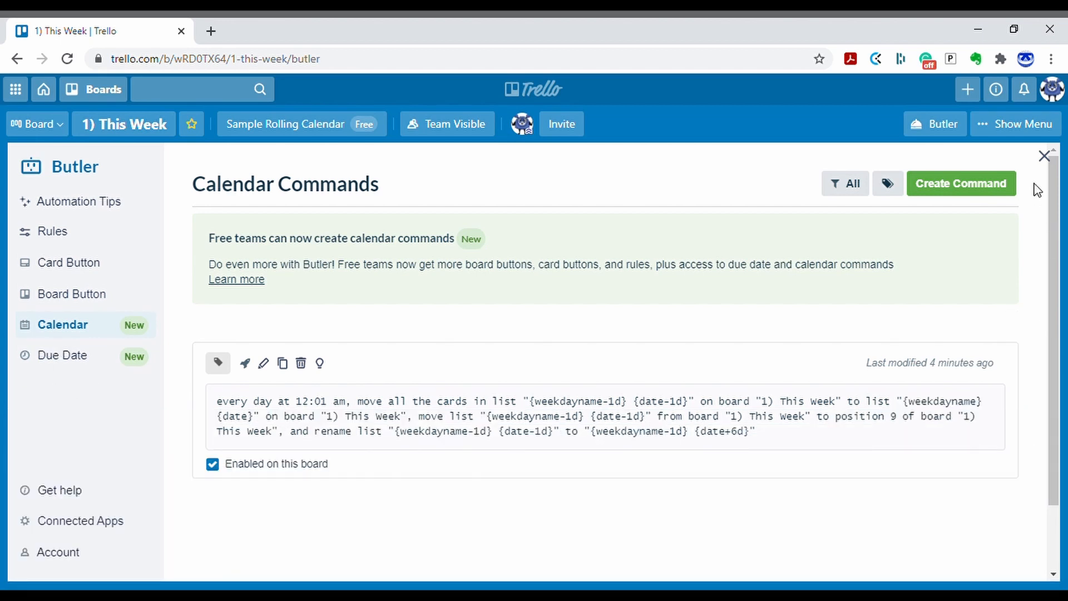
left_click(1045, 157)
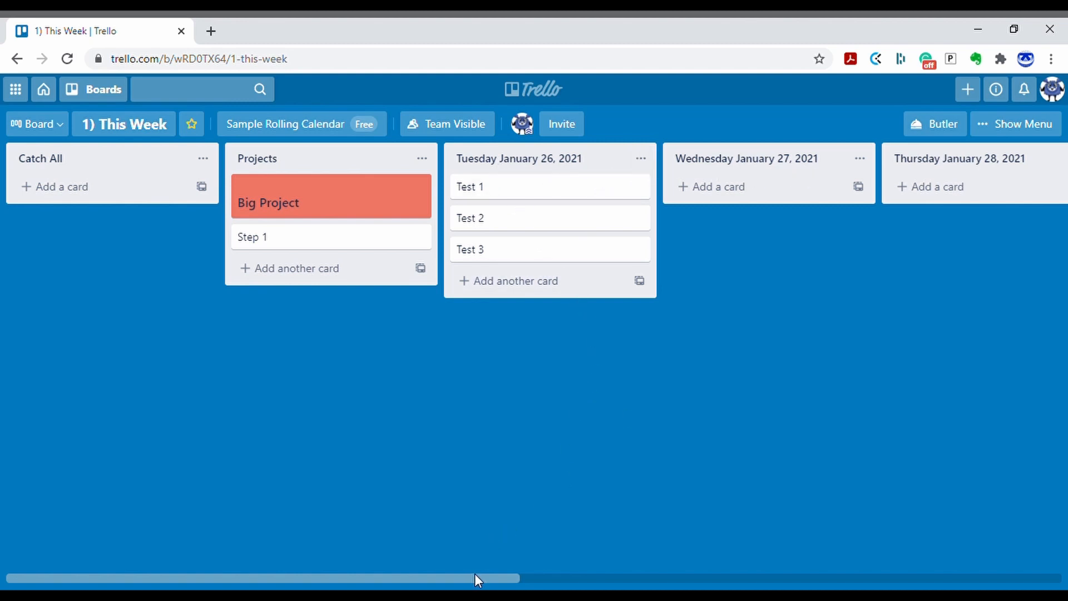
Move the Monday February 1, 2021 list between Projects and Tuesday January 26, 2021, and move the three Test cards into it
left_click_drag(503, 576, 799, 573)
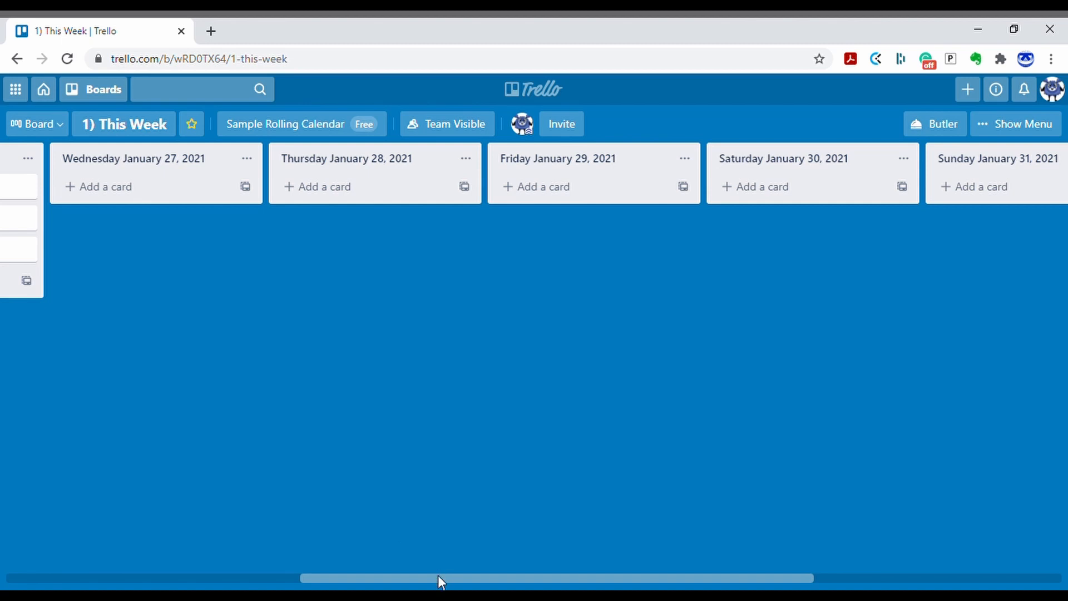
left_click_drag(439, 579, 729, 551)
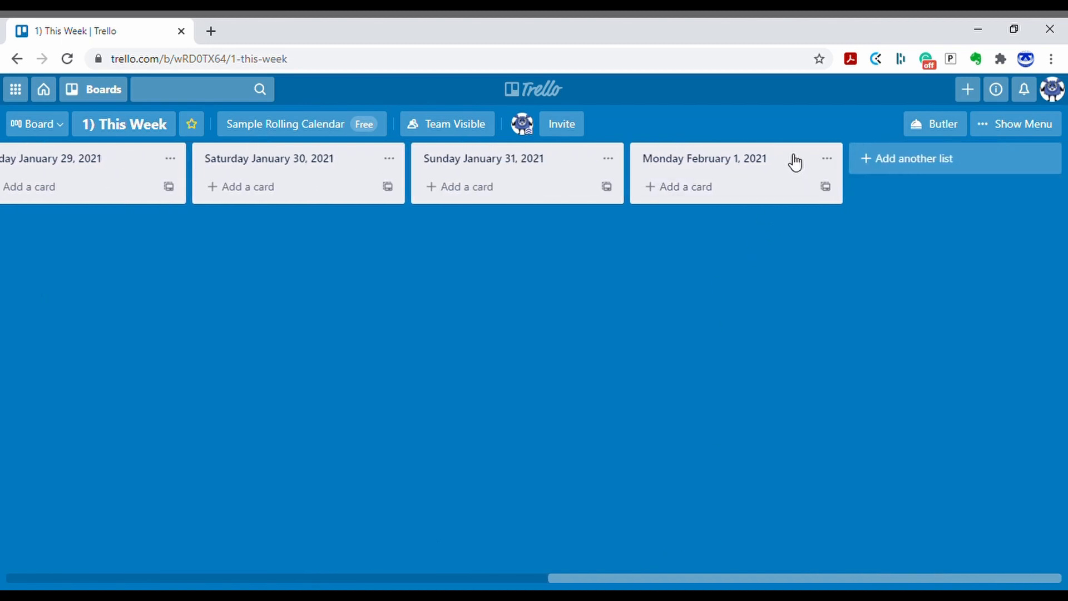
left_click_drag(795, 162, 418, 161)
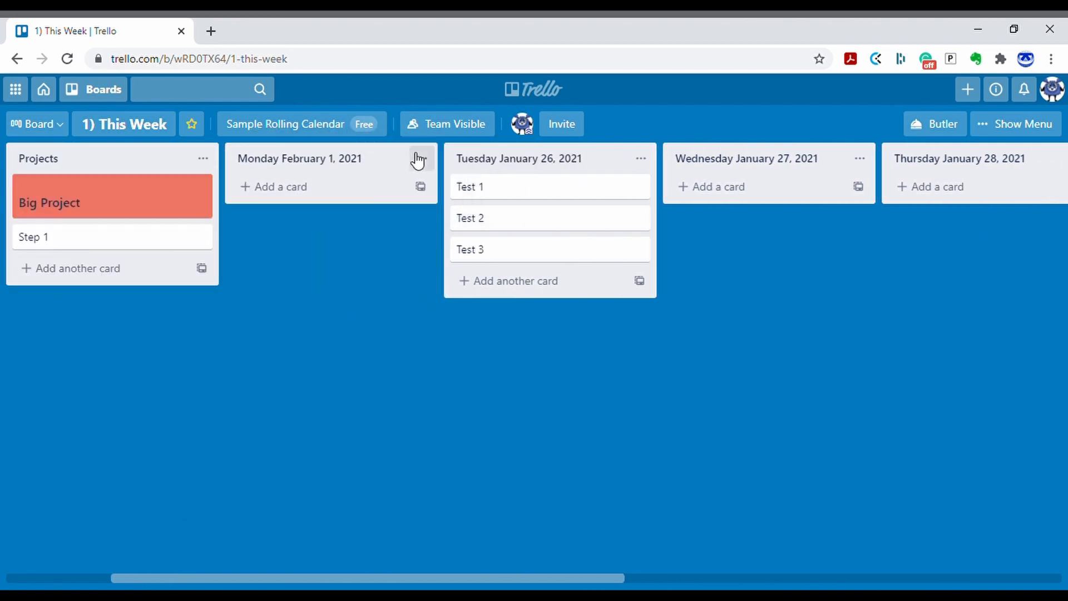
left_click_drag(503, 192, 353, 274)
Rename the Monday February 1, 2021 list to "Monday January 25 2021"
left_click(336, 165)
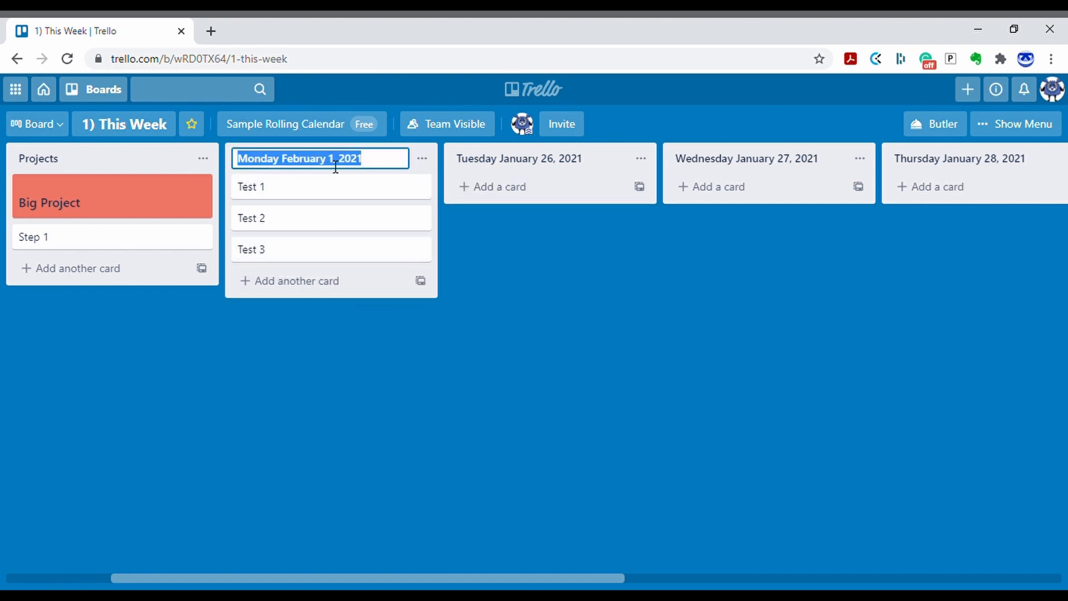
left_click(336, 165)
left_click_drag(333, 164, 289, 165)
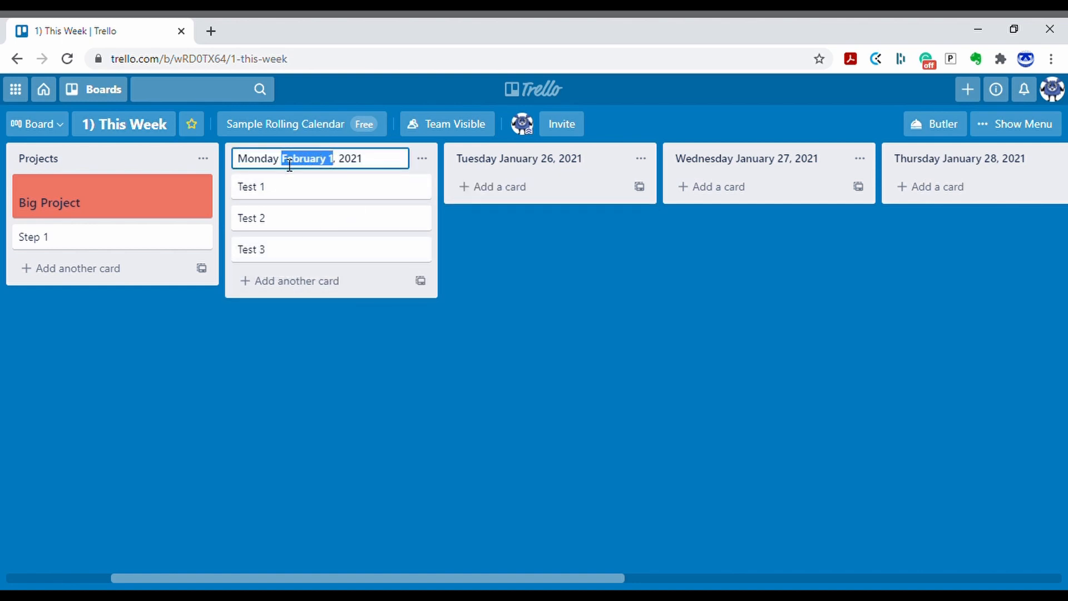
type("Januard")
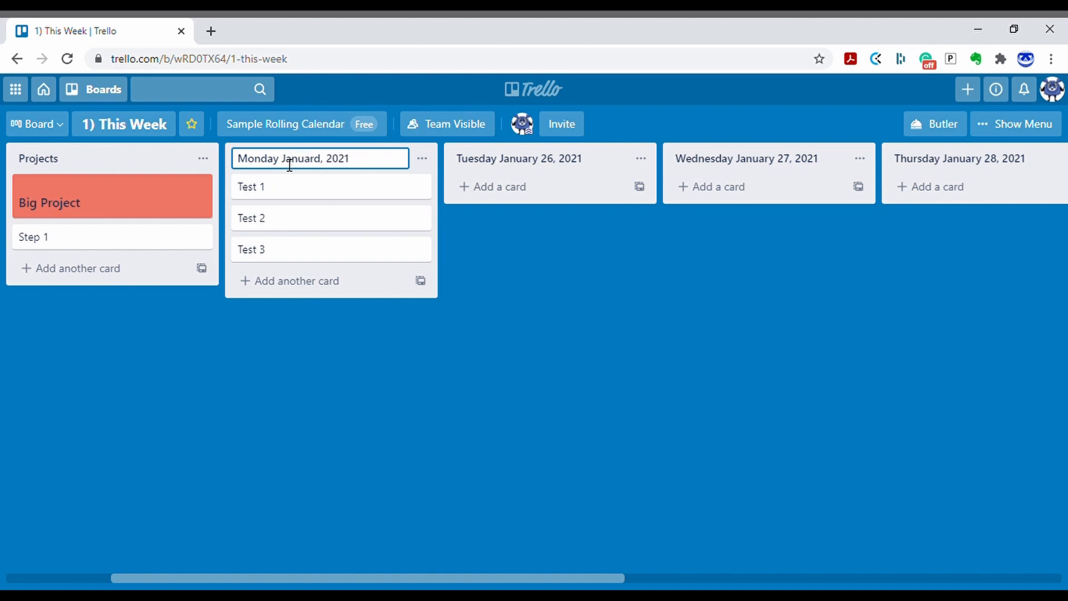
key("BackSpace")
type("y 25")
key("Delete")
left_click(515, 286)
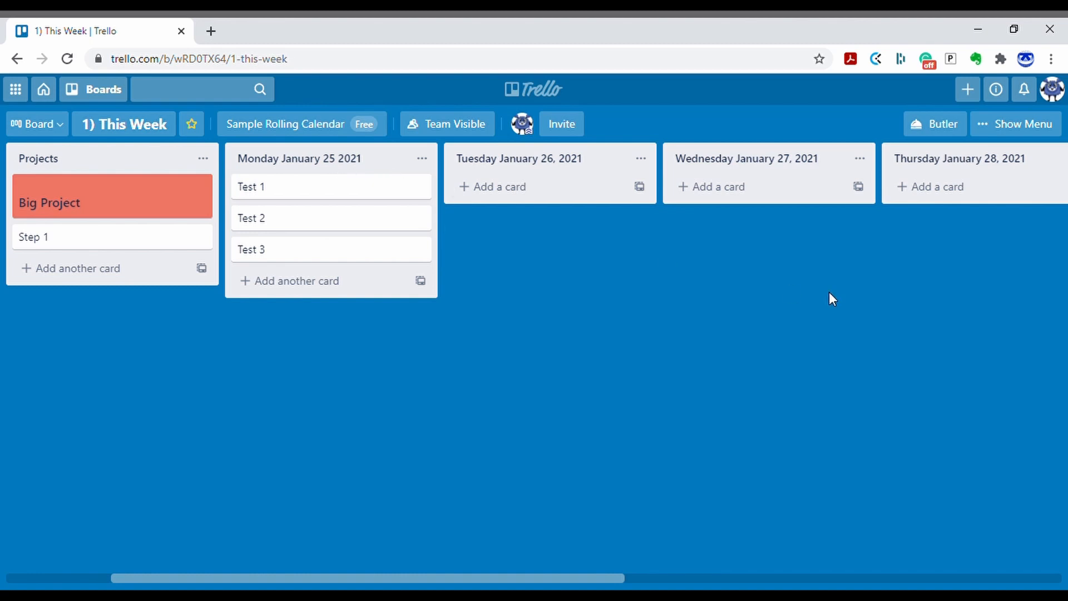
Try to run the daily 12:01 am calendar command in Butler on the renamed list and read the run details
left_click(941, 123)
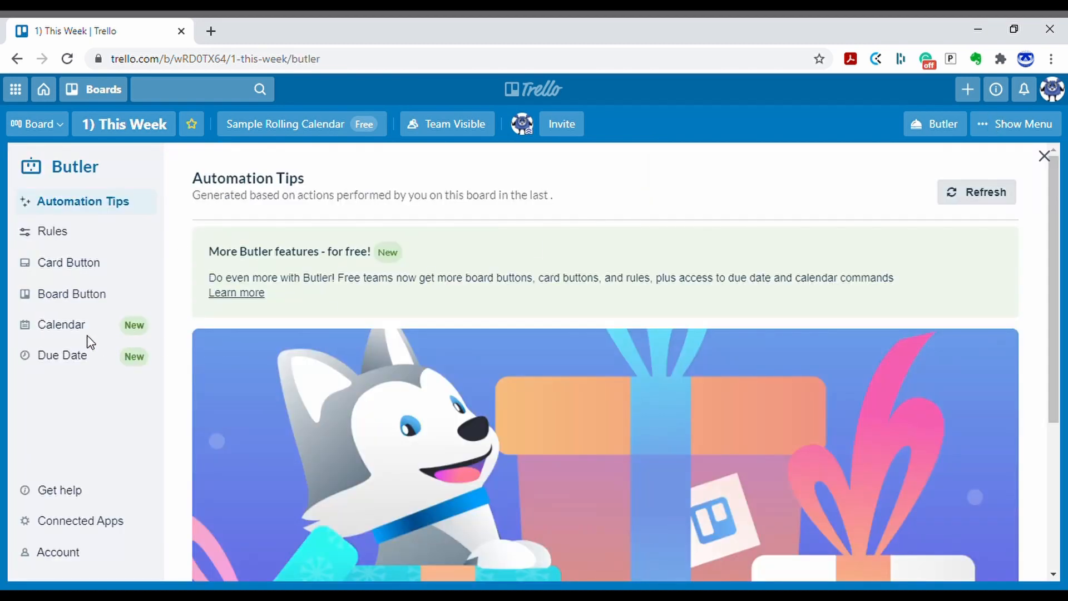
left_click(68, 333)
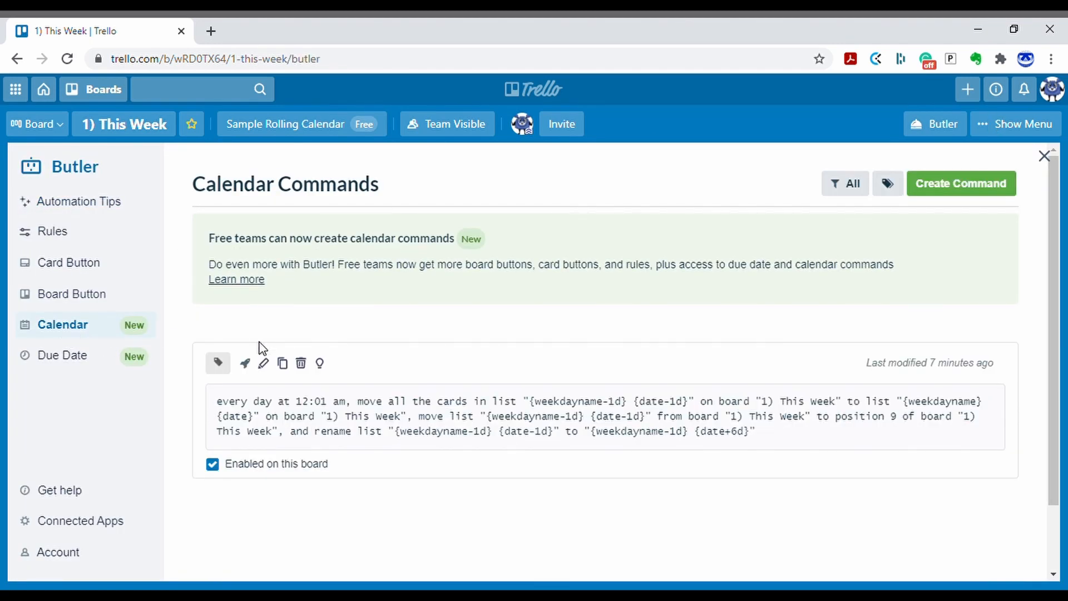
left_click(250, 365)
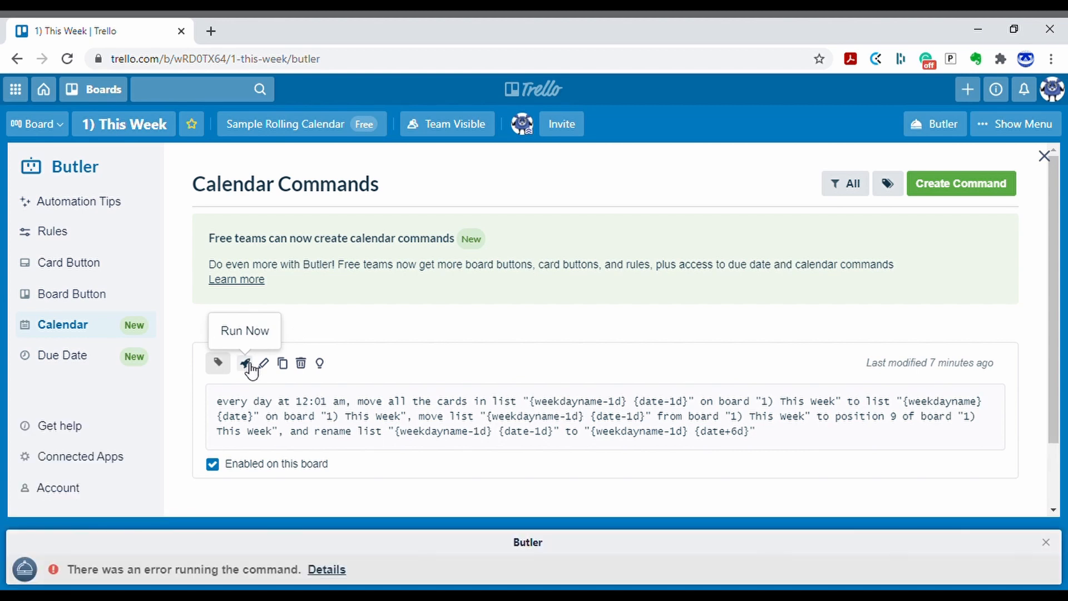
left_click(322, 571)
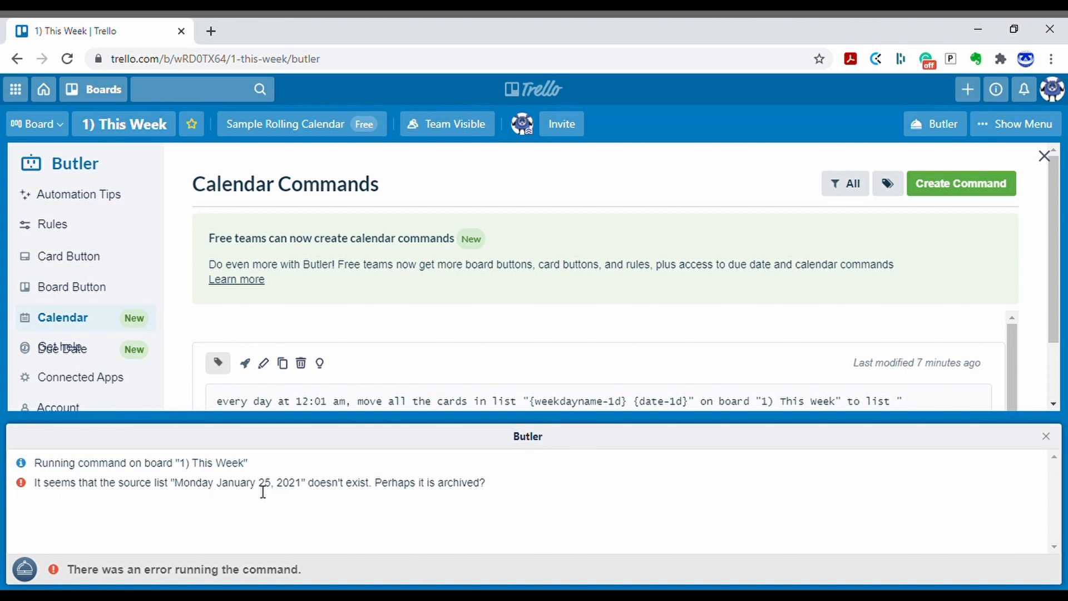
left_click(1046, 438)
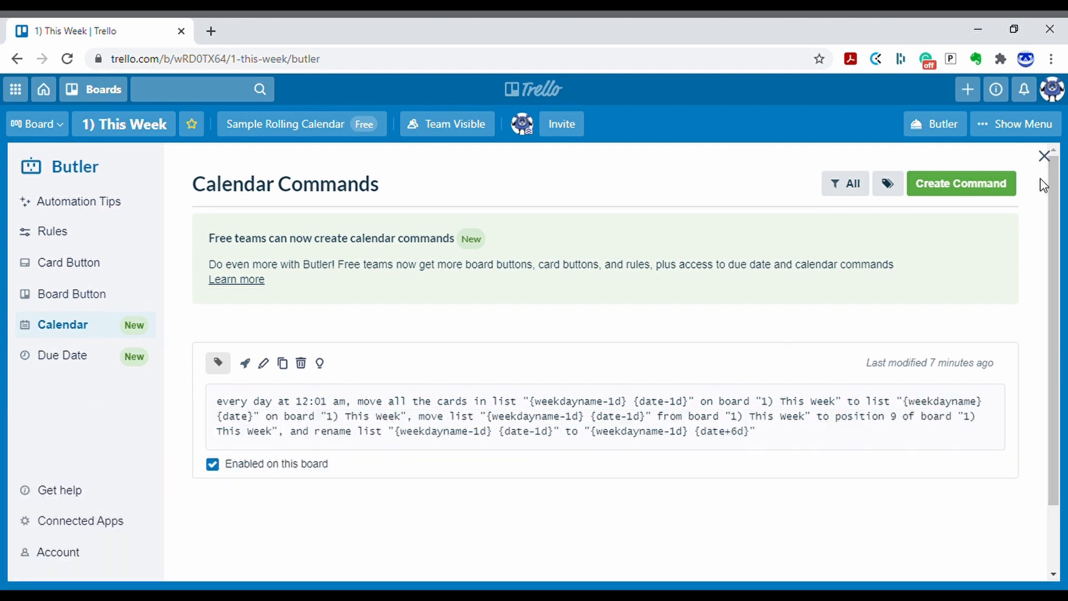
left_click(1044, 157)
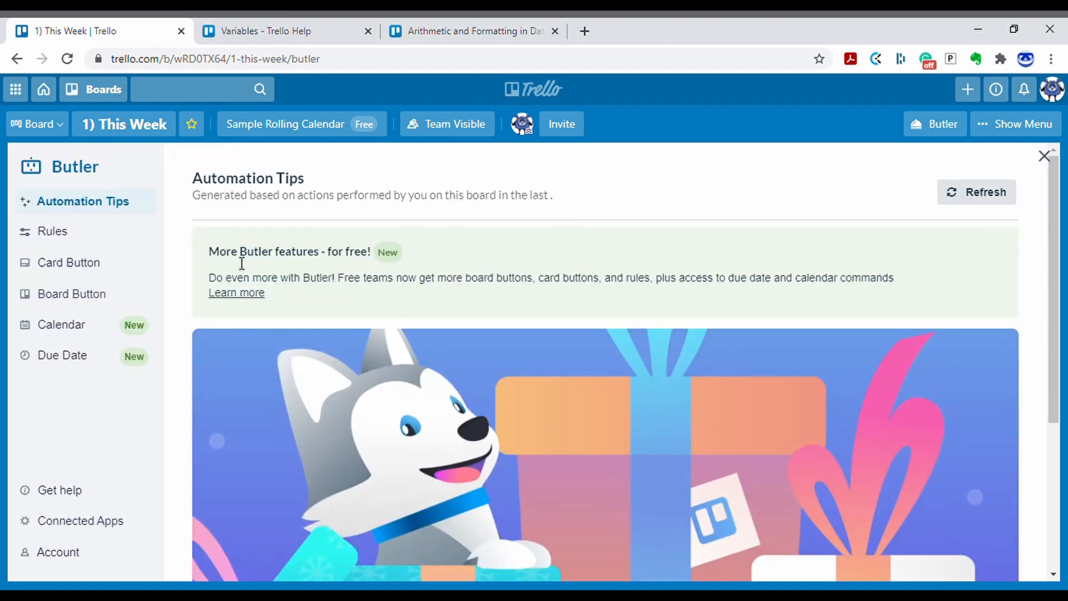
left_click(63, 333)
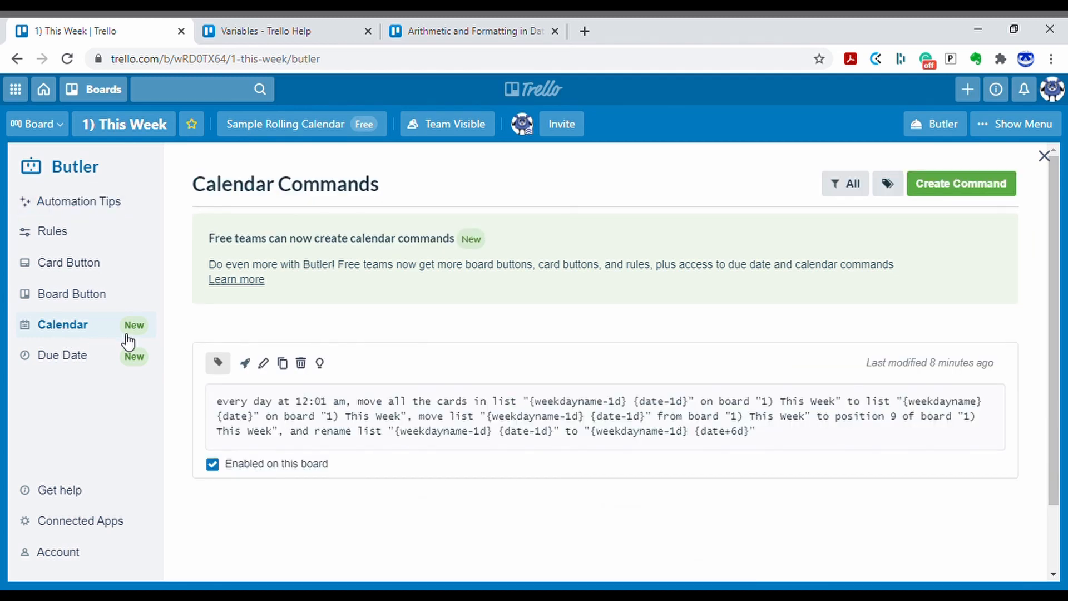
left_click(247, 364)
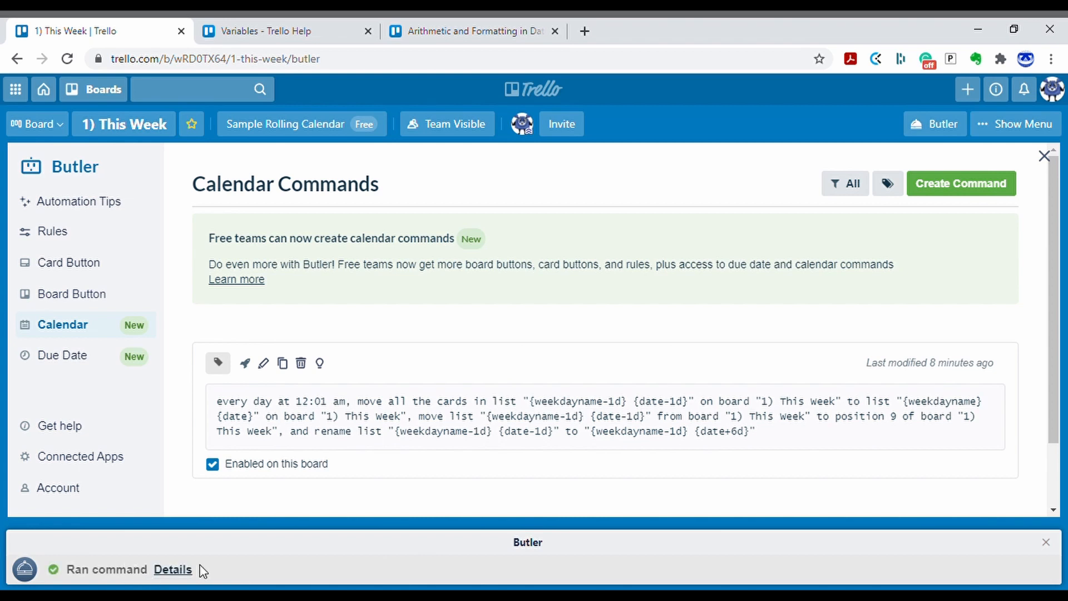
left_click(1044, 157)
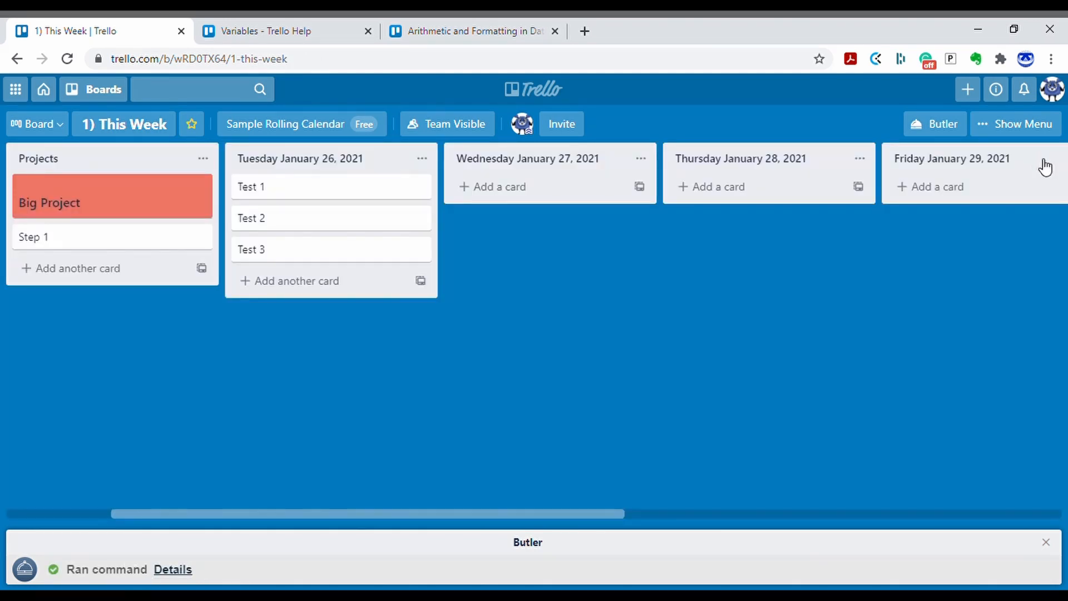
left_click_drag(505, 513, 344, 580)
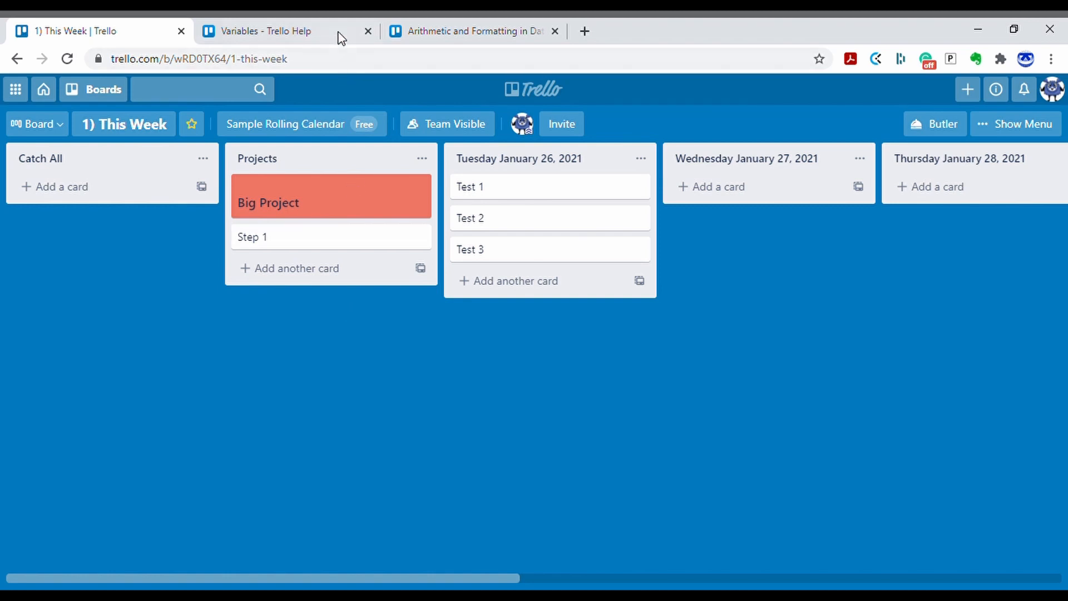
Read the time-related variables in Trello Help's Variables article and how to add or subtract from dates in the date arithmetic article
left_click(316, 27)
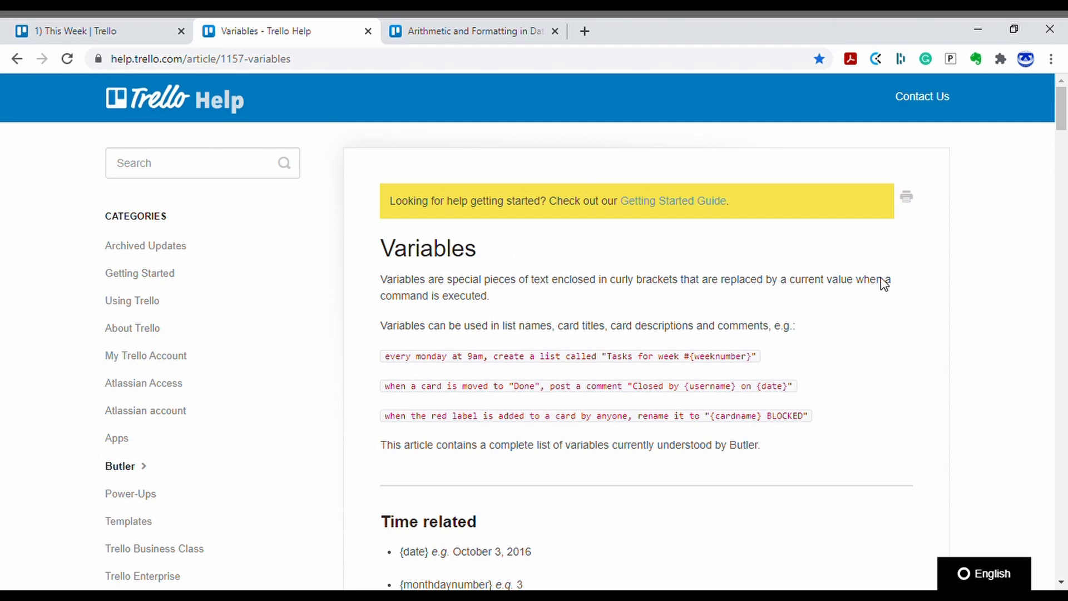
left_click_drag(1062, 120, 1063, 151)
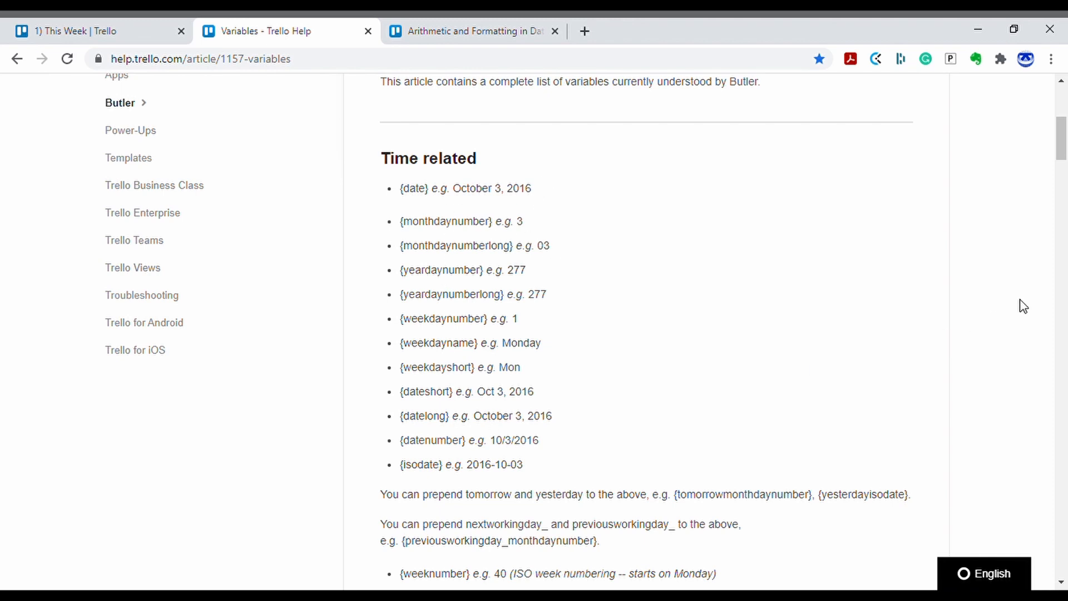
mouse_move(1063, 145)
left_mouse_down()
mouse_move(1062, 249)
mouse_move(1057, 134)
mouse_move(1056, 143)
left_mouse_up()
left_click(477, 28)
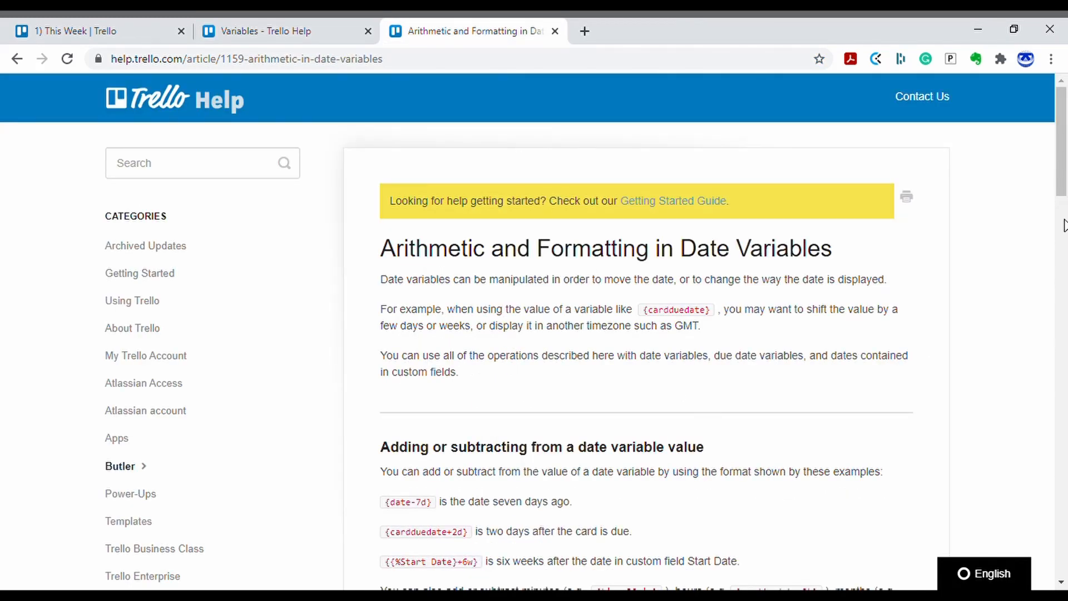
left_click_drag(1063, 167, 1062, 223)
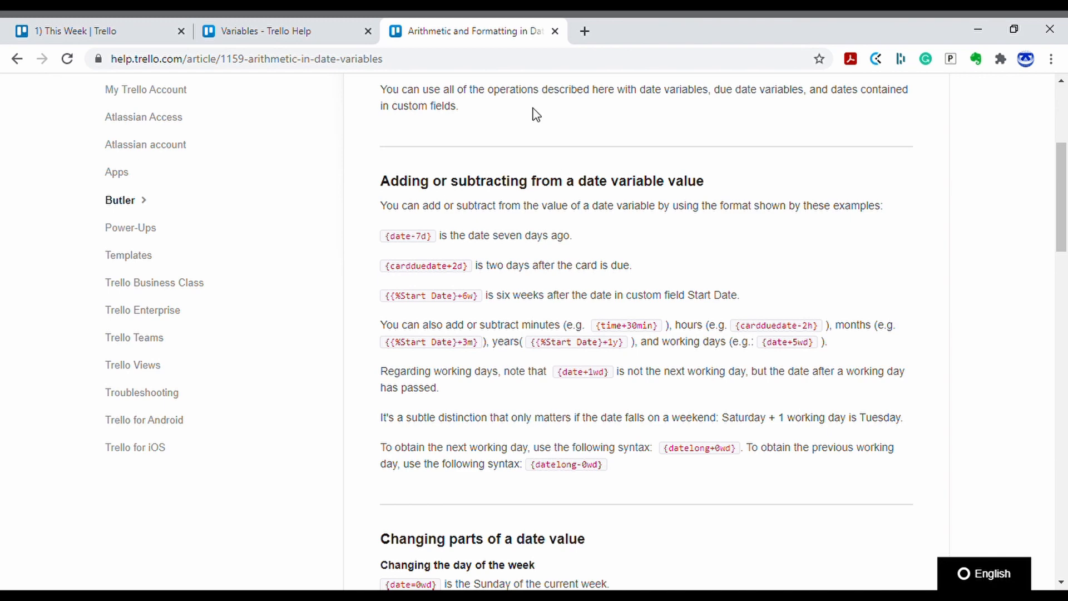
left_click(310, 35)
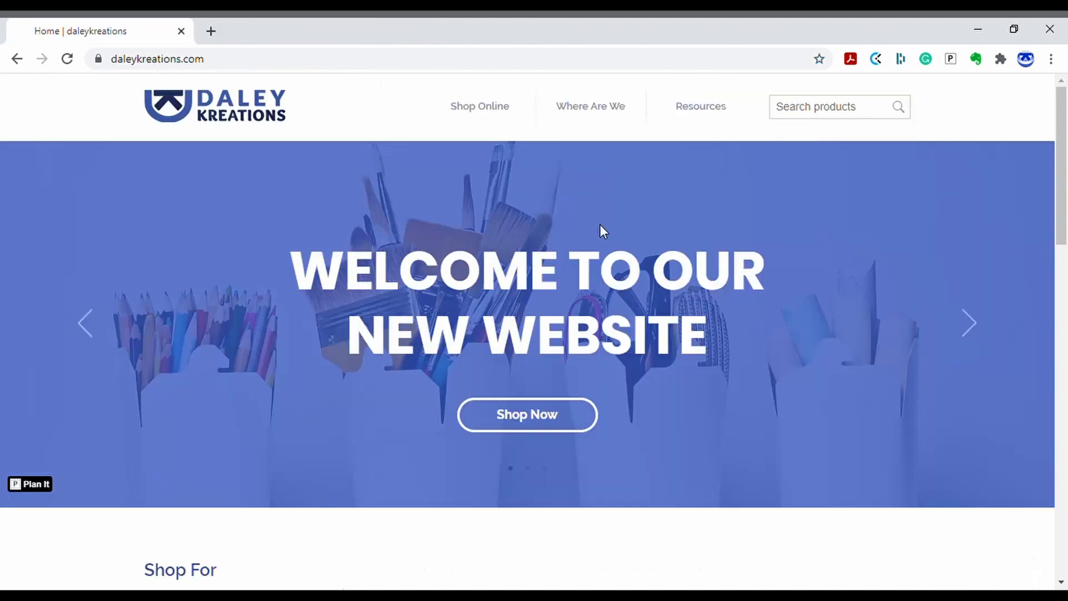
Open the Daley Kreations online shop and view the How To Set Up A Free Rolling Calendar In Trello eBook page
left_click(502, 114)
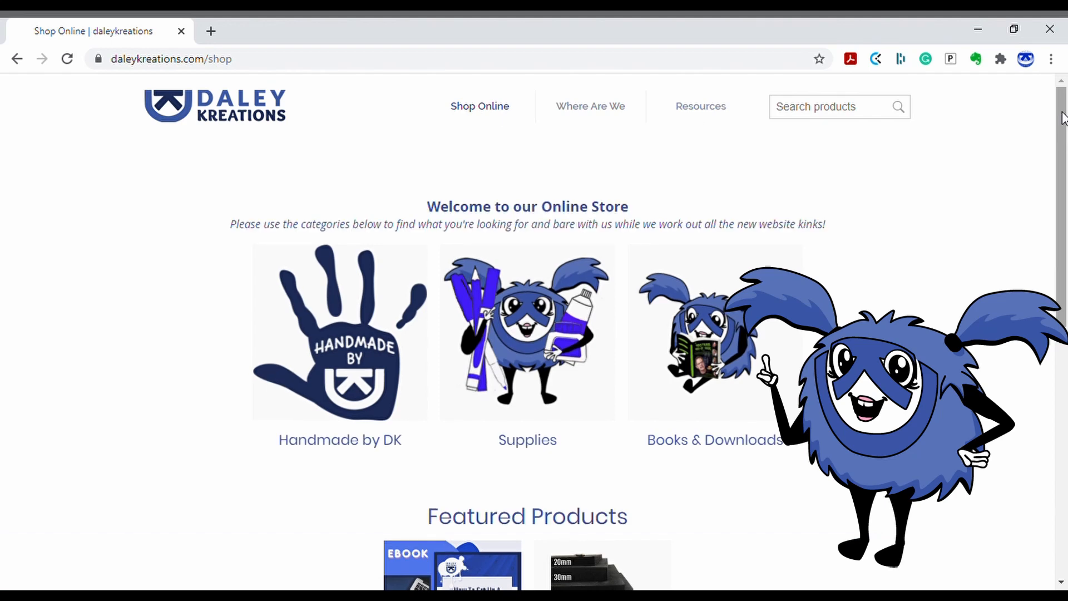
scroll(447, 328, "down", 5)
left_click(448, 328)
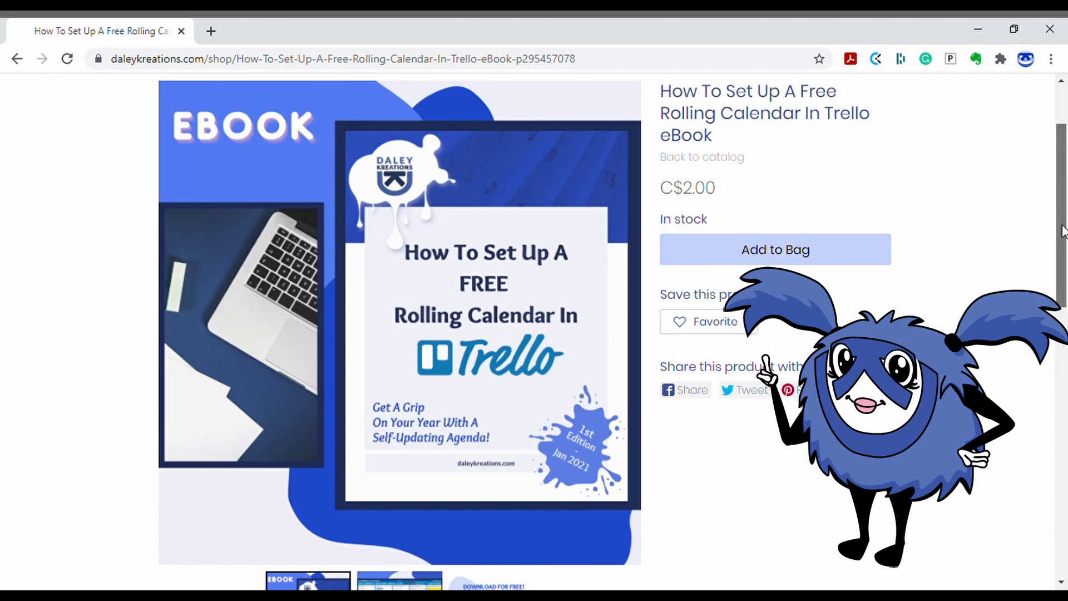
scroll(1055, 258, "down", 4)
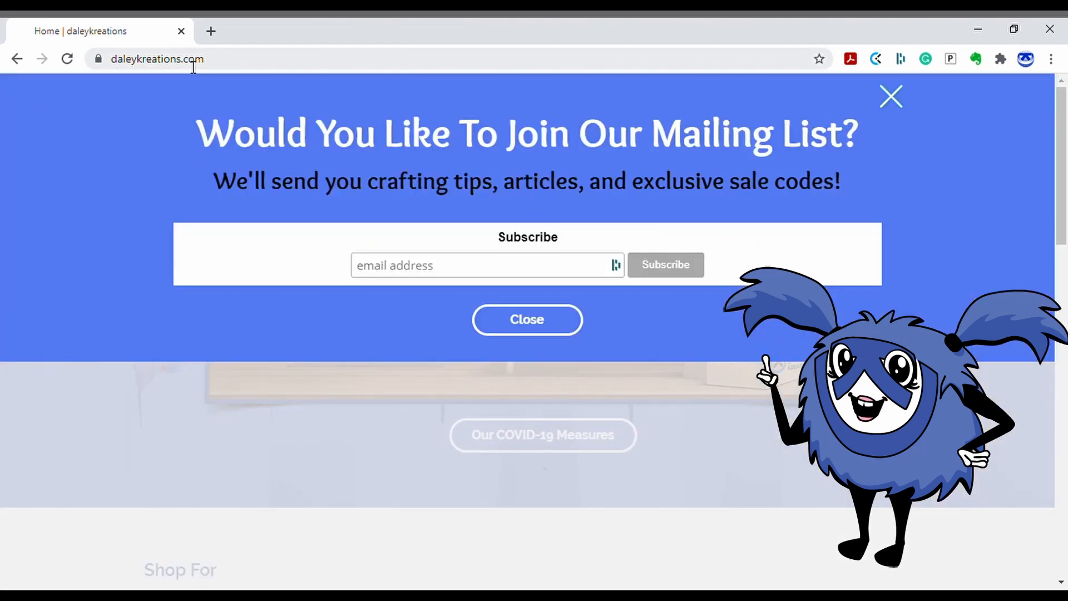
Dismiss the mailing list sign-up on the Daley Kreations home page and look through the welcome email and DK Oct/Nov Newsletter
left_click(892, 98)
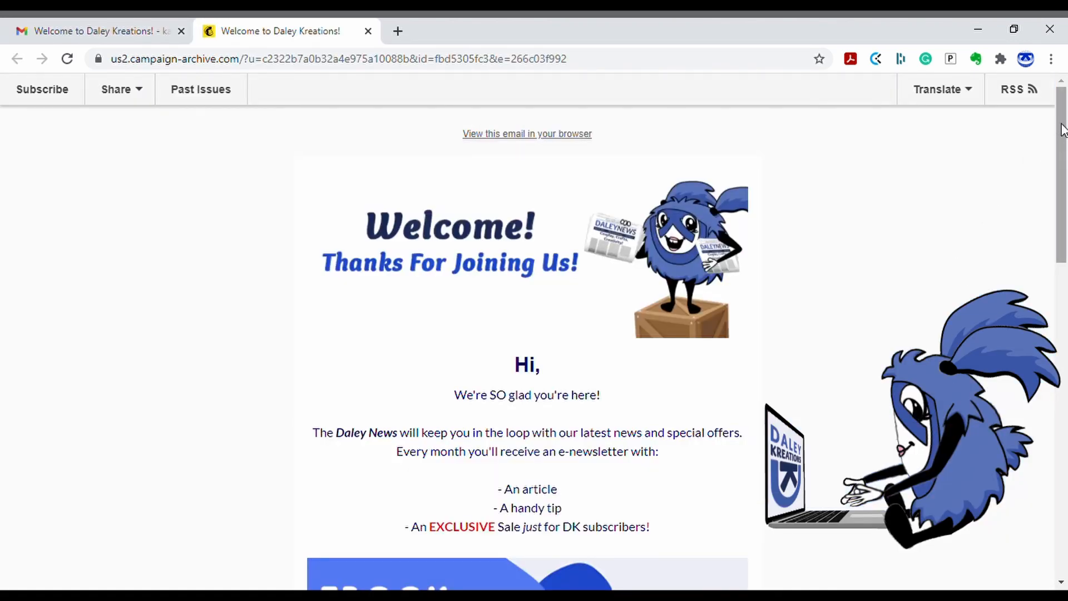
left_click_drag(1064, 129, 1064, 193)
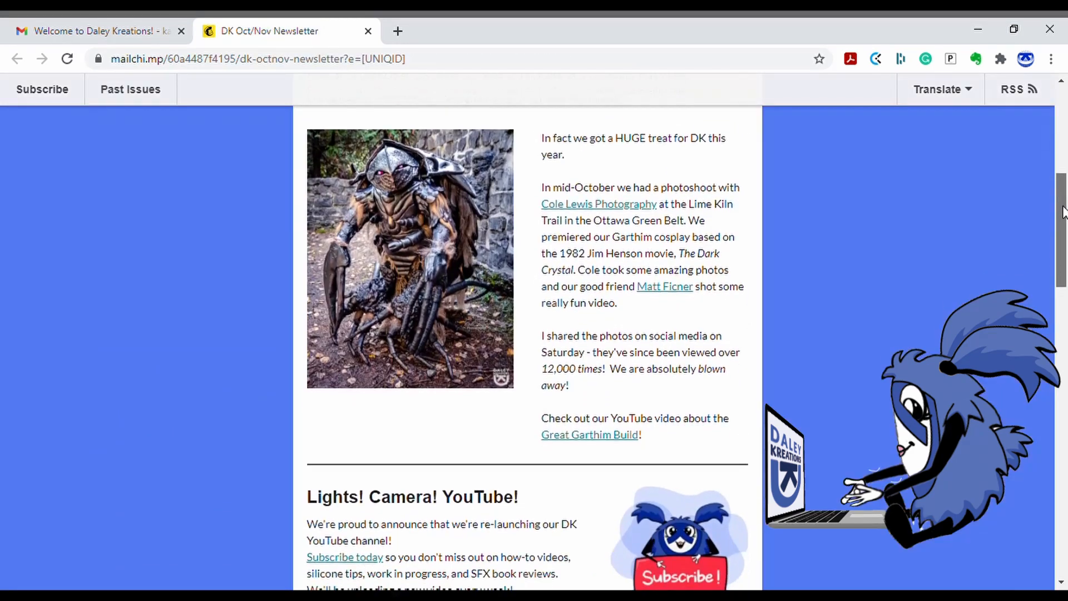
left_click_drag(1064, 211, 1065, 380)
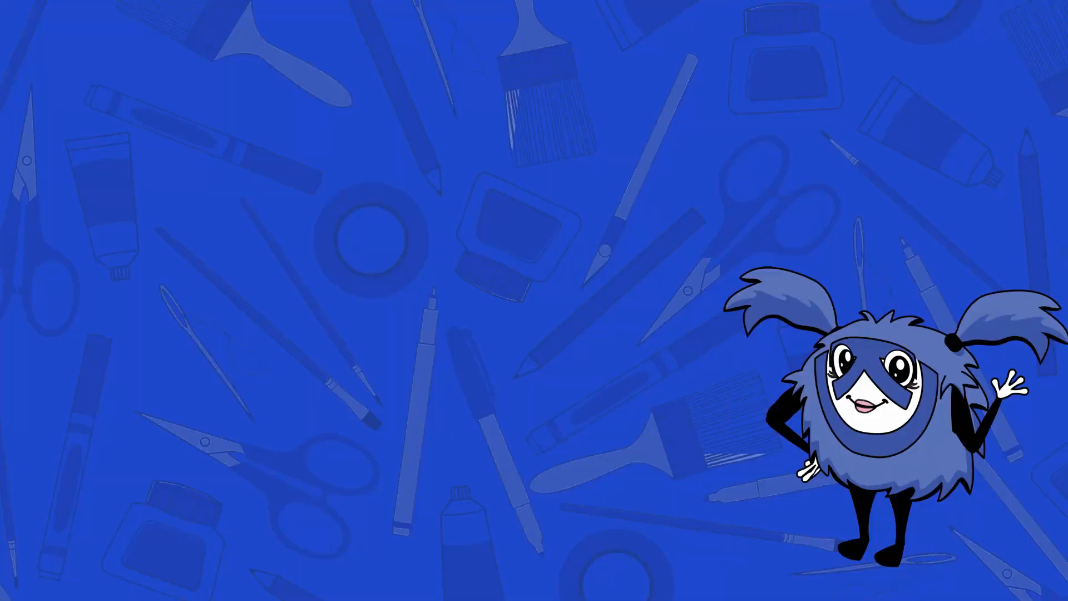